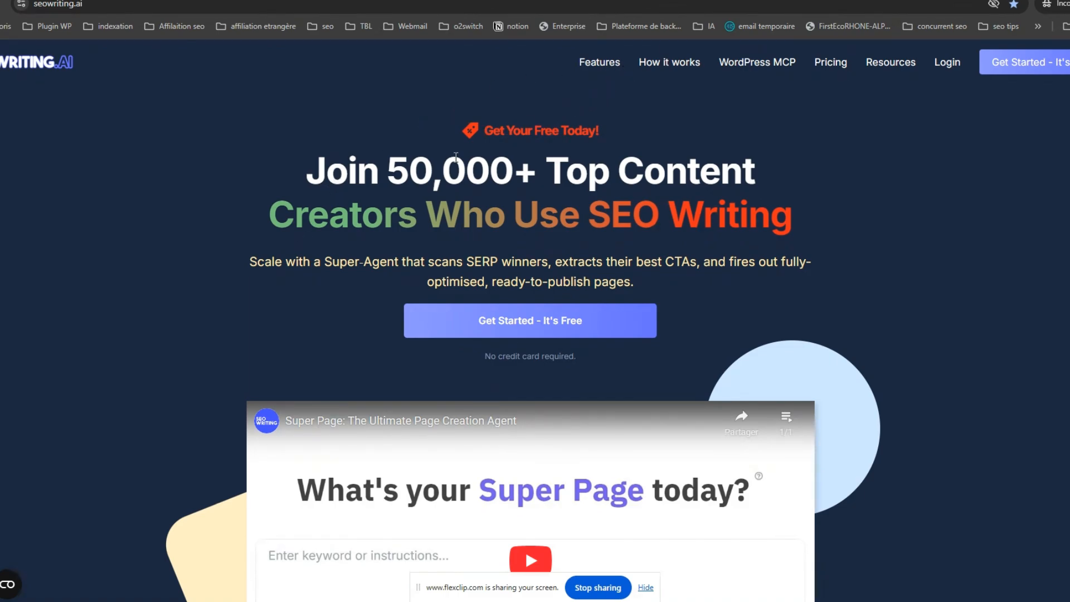
Review the SEO Writing homepage's feature sections, including one-click content generation, the SEO optimization tool and the Amazon product list
{"action": "scroll", "coordinate": [435, 176], "scroll_direction": "down", "scroll_amount": 9}
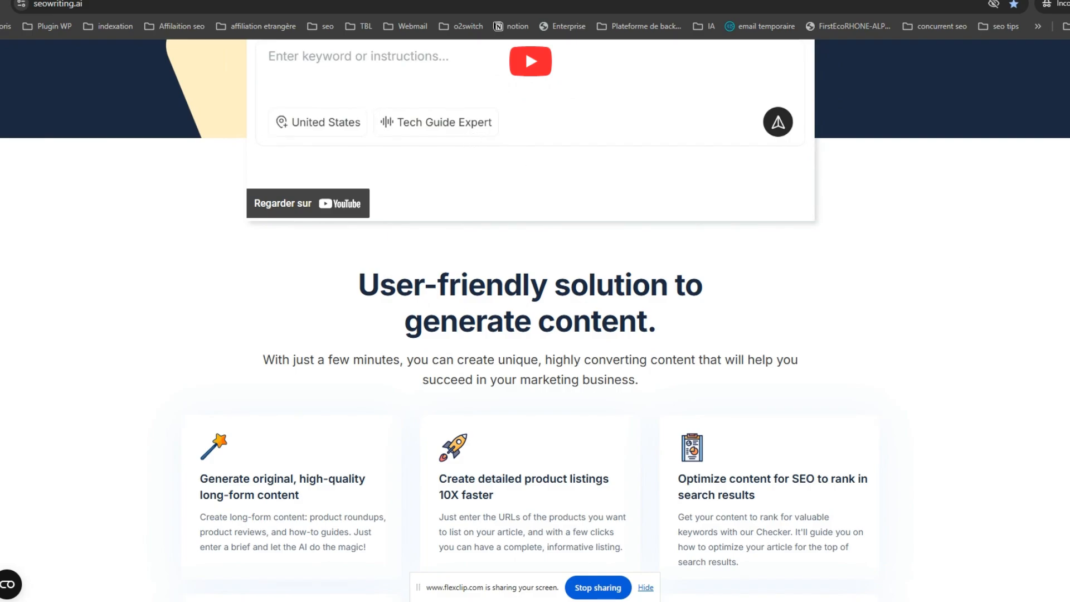
{"action": "scroll", "coordinate": [535, 313], "scroll_direction": "down", "scroll_amount": 15}
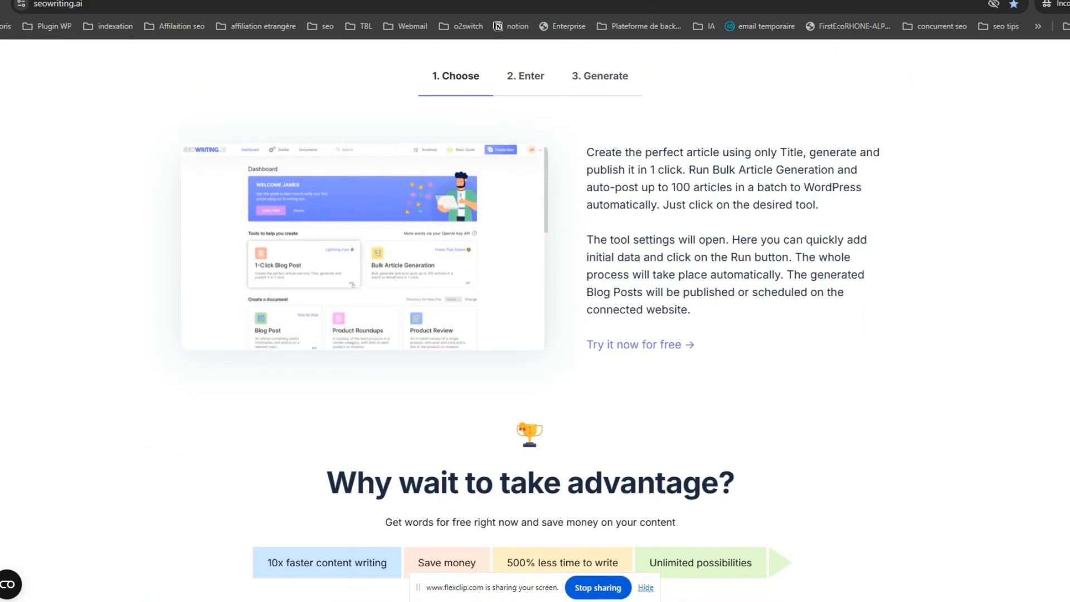
{"action": "scroll", "coordinate": [535, 312], "scroll_direction": "down", "scroll_amount": 10}
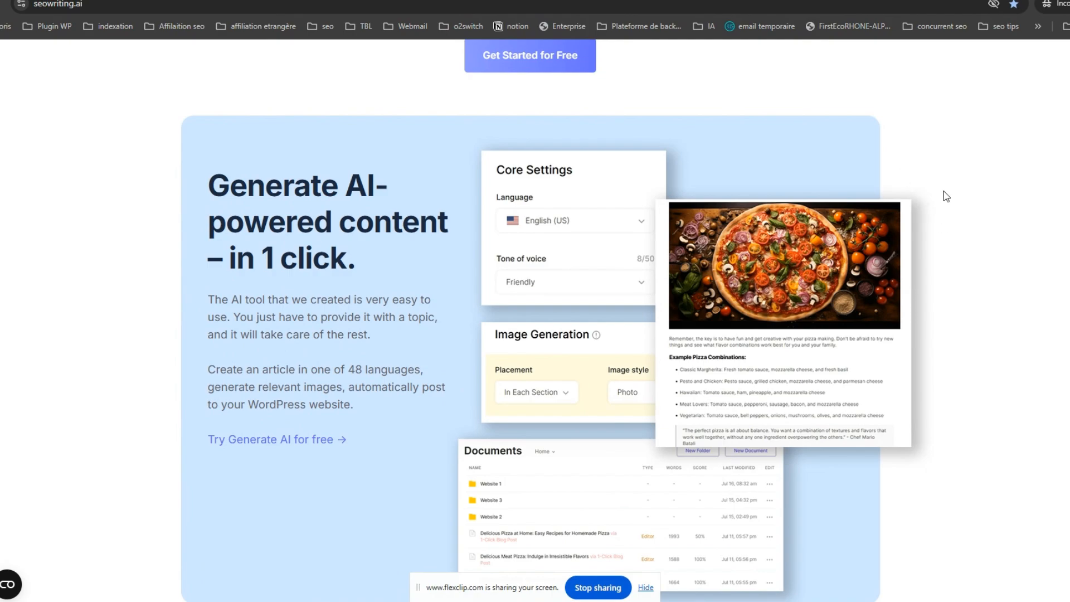
{"action": "scroll", "coordinate": [535, 321], "scroll_direction": "down", "scroll_amount": 13}
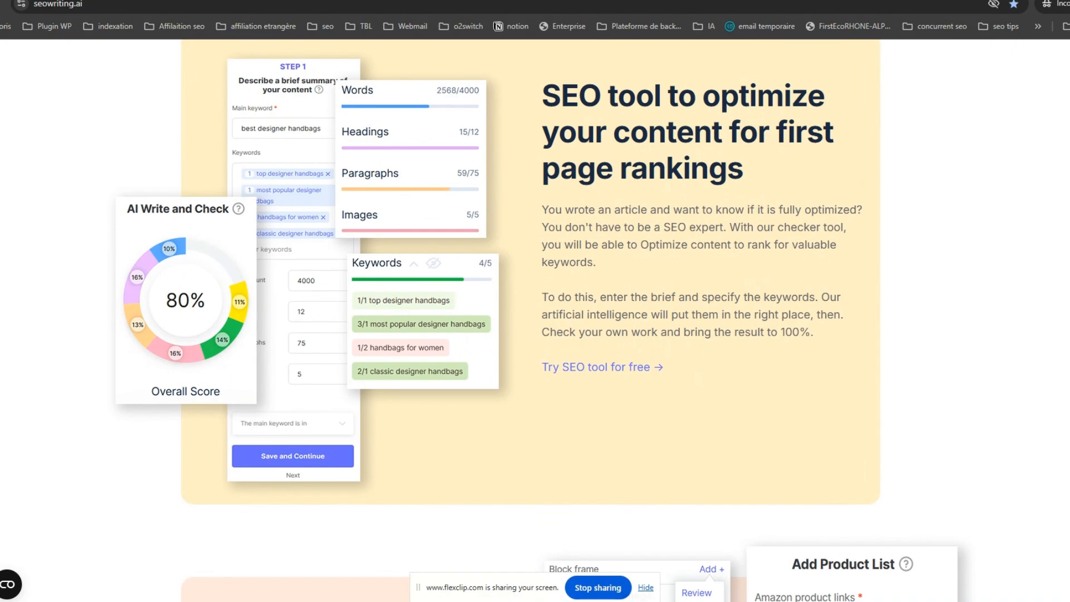
{"action": "scroll", "coordinate": [535, 321], "scroll_direction": "down", "scroll_amount": 4}
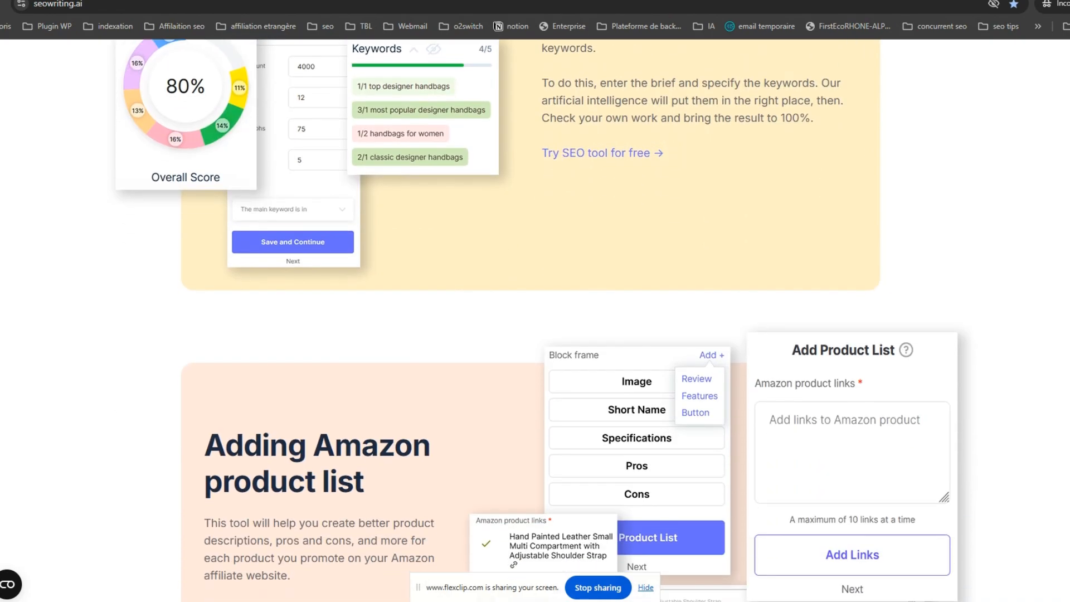
{"action": "scroll", "coordinate": [535, 320], "scroll_direction": "up", "scroll_amount": 2}
{"action": "scroll", "coordinate": [535, 320], "scroll_direction": "up", "scroll_amount": 11}
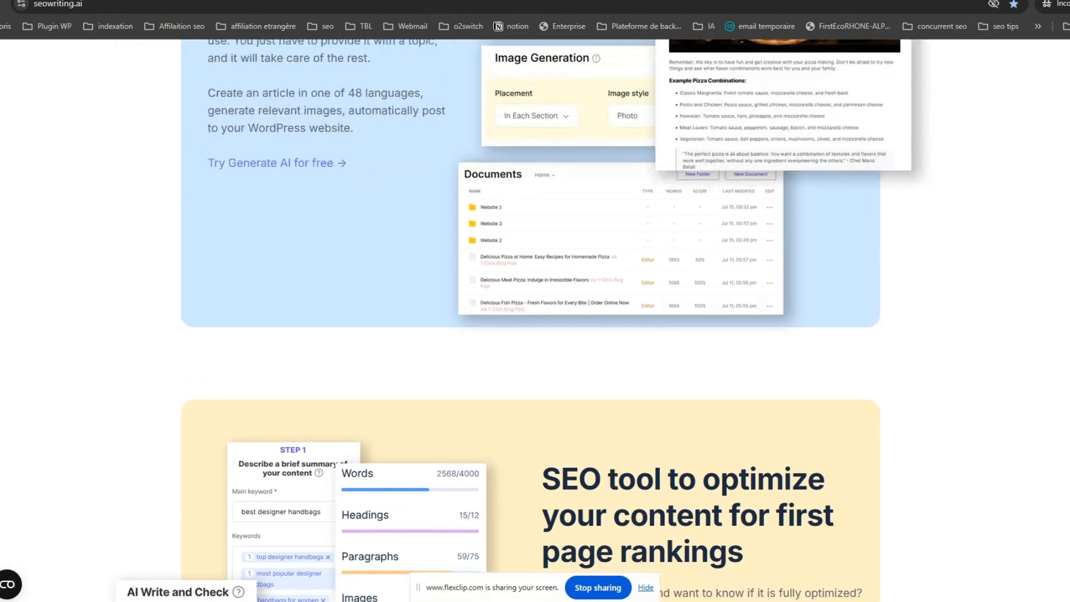
{"action": "scroll", "coordinate": [535, 320], "scroll_direction": "down", "scroll_amount": 6}
{"action": "scroll", "coordinate": [535, 320], "scroll_direction": "down", "scroll_amount": 2}
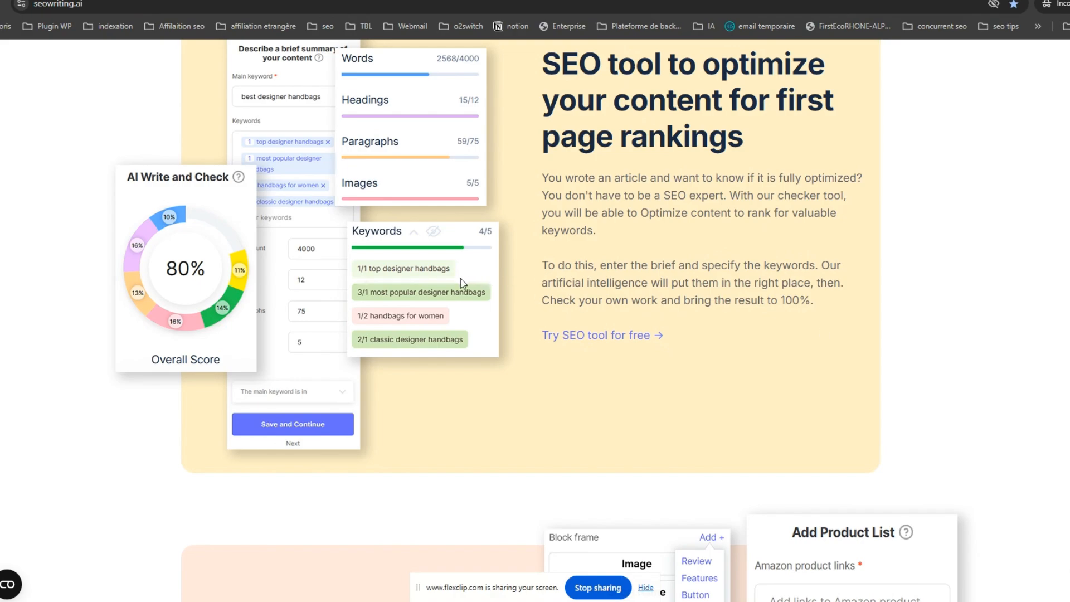
{"action": "scroll", "coordinate": [460, 279], "scroll_direction": "up", "scroll_amount": 1}
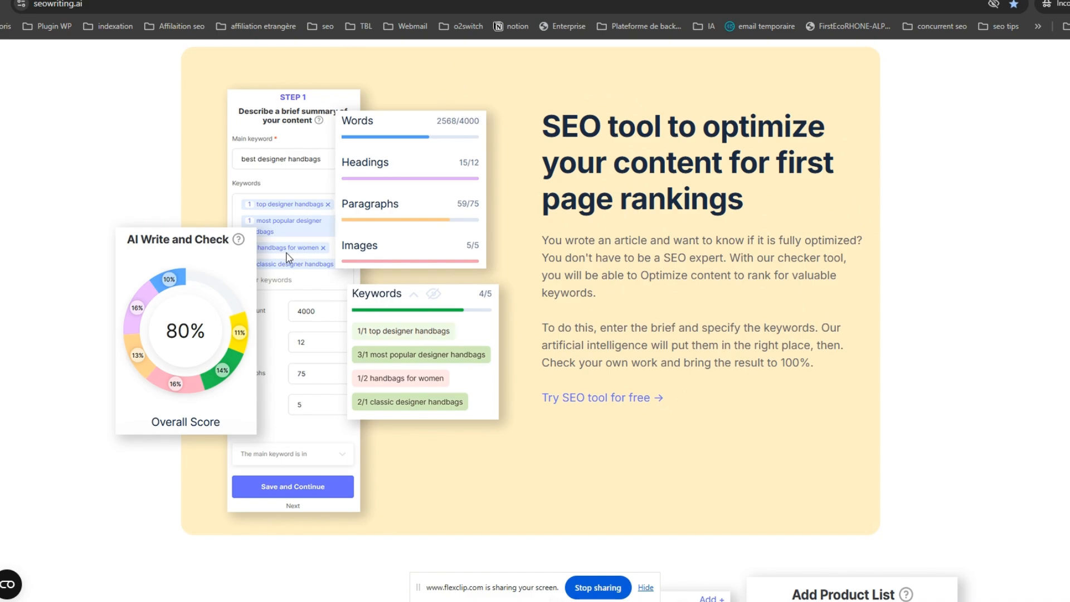
{"action": "scroll", "coordinate": [684, 292], "scroll_direction": "down", "scroll_amount": 2}
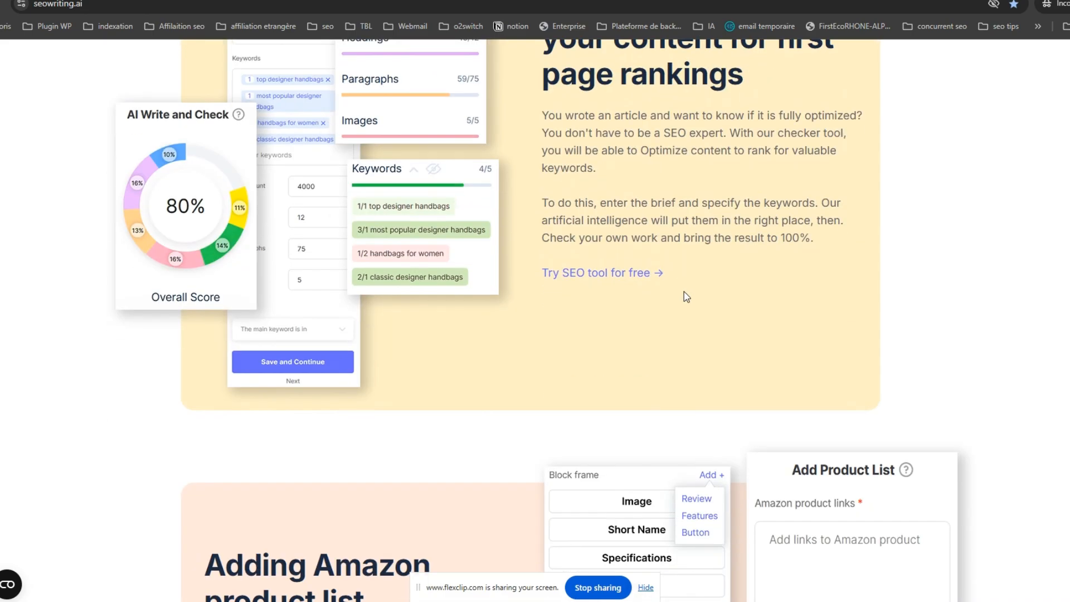
{"action": "scroll", "coordinate": [686, 296], "scroll_direction": "down", "scroll_amount": 7}
{"action": "scroll", "coordinate": [686, 297], "scroll_direction": "down", "scroll_amount": 20}
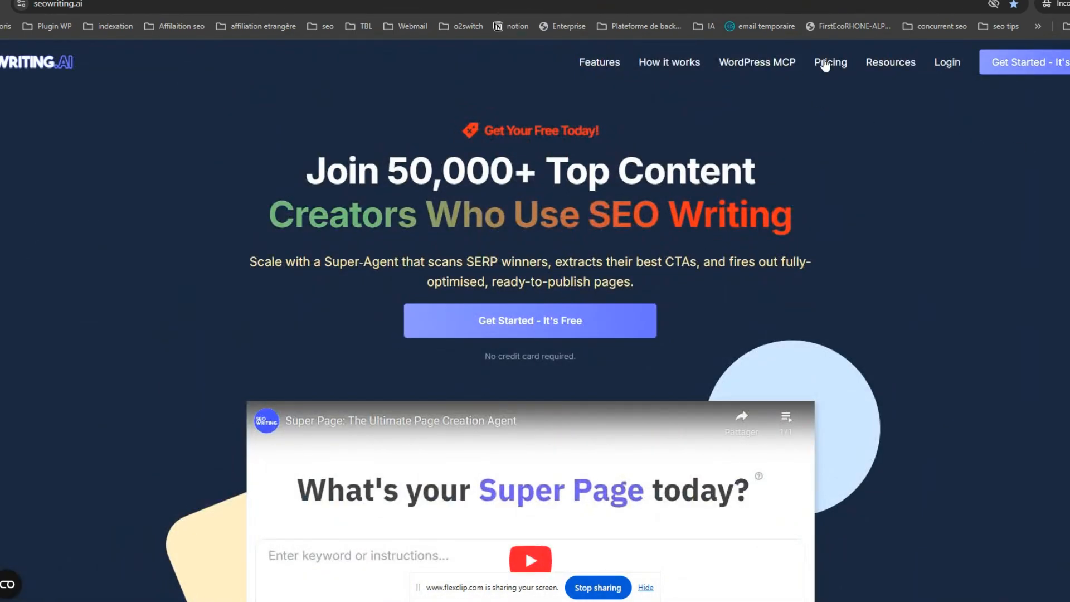
Open the pricing page and compare the plans and their features, checking both monthly and yearly billing
{"action": "left_click", "coordinate": [824, 58]}
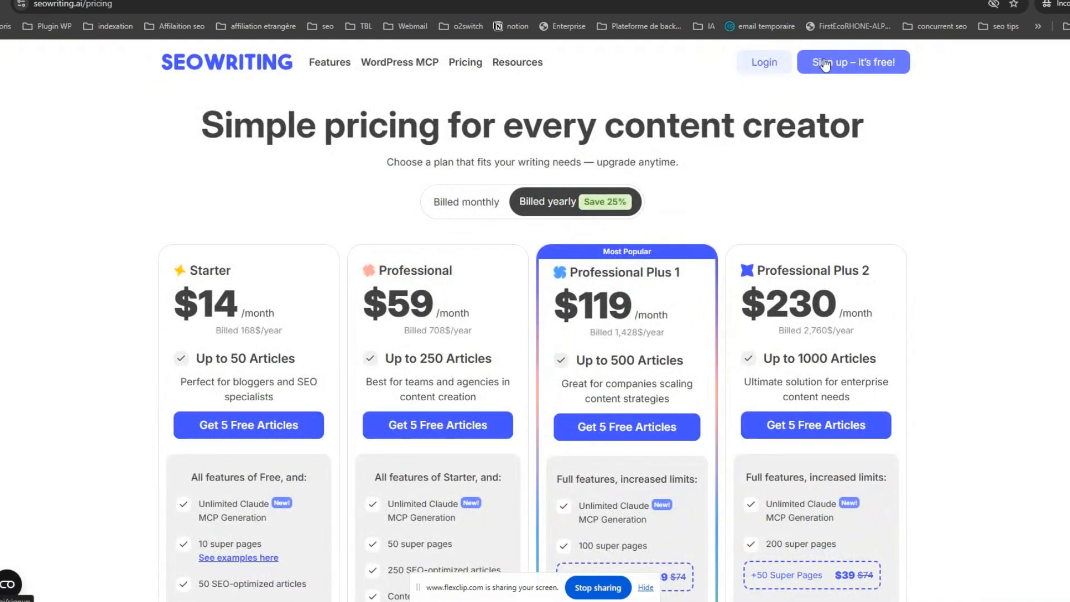
{"action": "scroll", "coordinate": [928, 178], "scroll_direction": "down", "scroll_amount": 3}
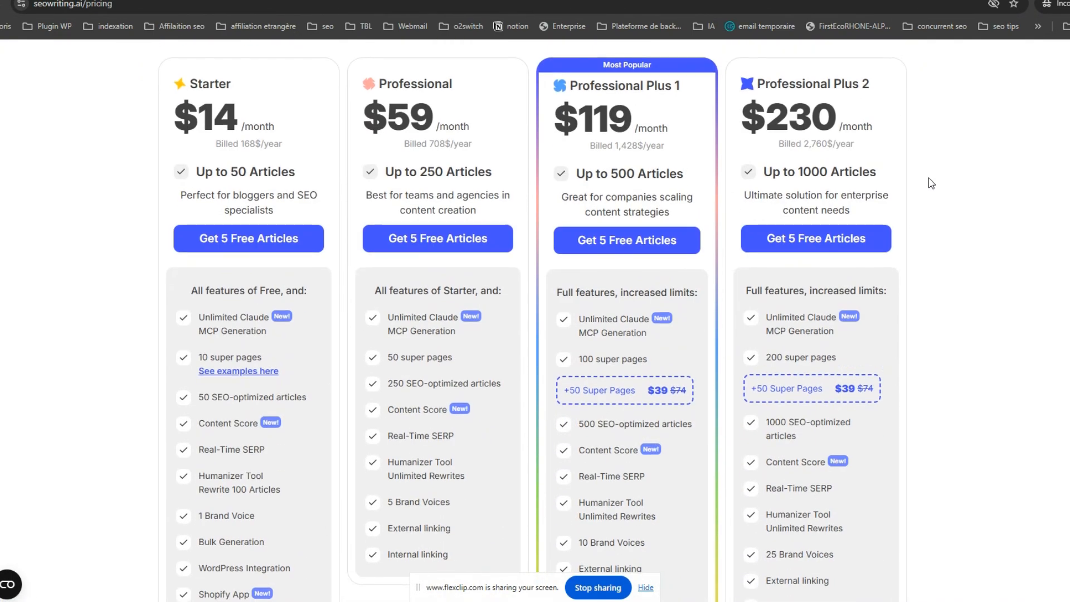
{"action": "scroll", "coordinate": [928, 178], "scroll_direction": "up", "scroll_amount": 3}
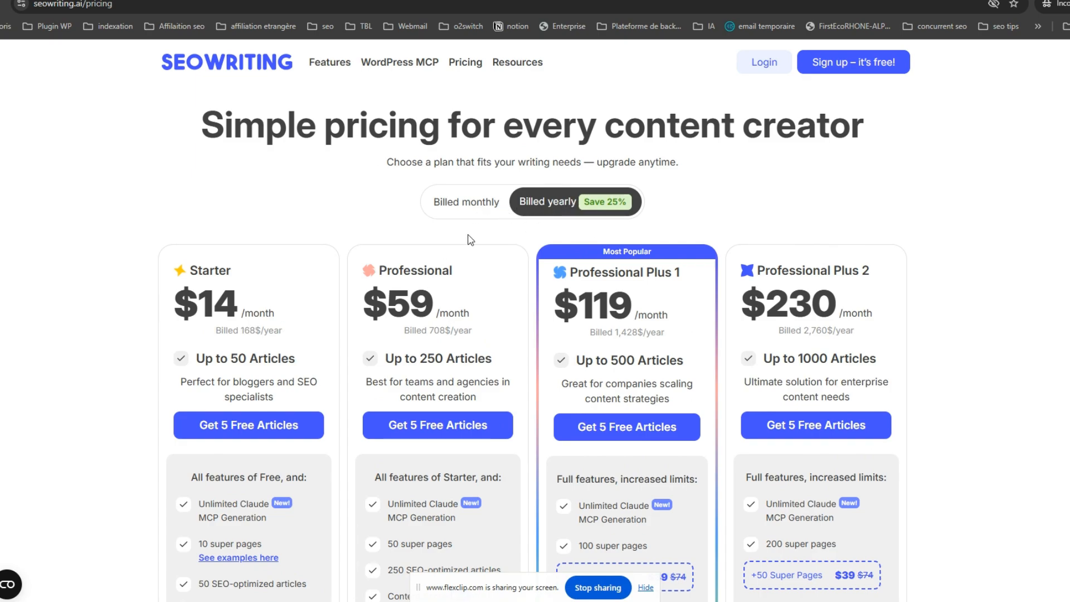
{"action": "left_click", "coordinate": [466, 204]}
{"action": "left_click", "coordinate": [551, 206]}
{"action": "scroll", "coordinate": [328, 335], "scroll_direction": "down", "scroll_amount": 4}
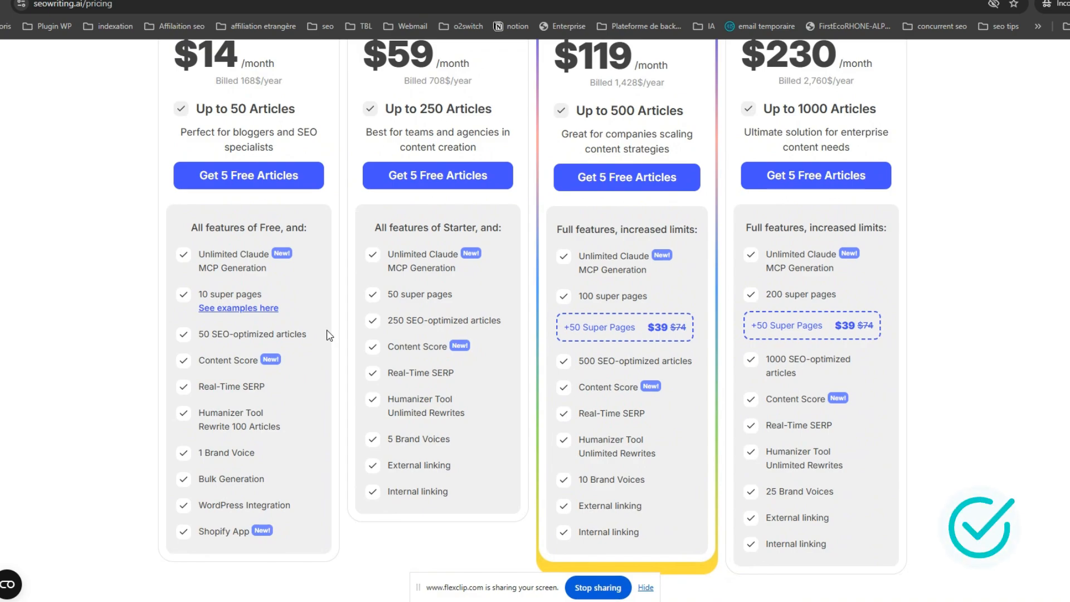
{"action": "scroll", "coordinate": [413, 238], "scroll_direction": "up", "scroll_amount": 2}
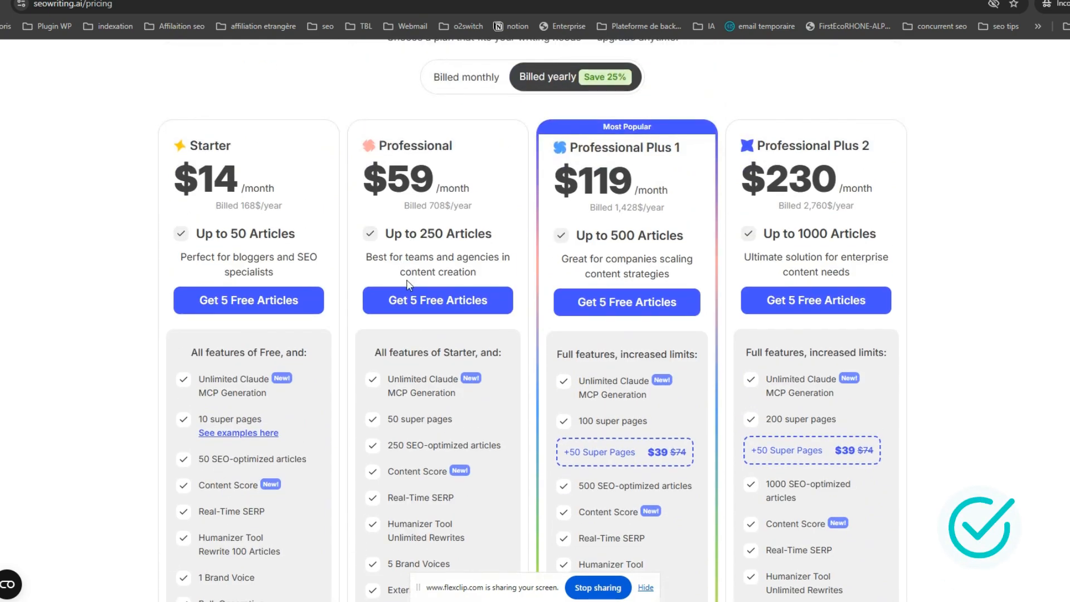
{"action": "scroll", "coordinate": [408, 285], "scroll_direction": "down", "scroll_amount": 3}
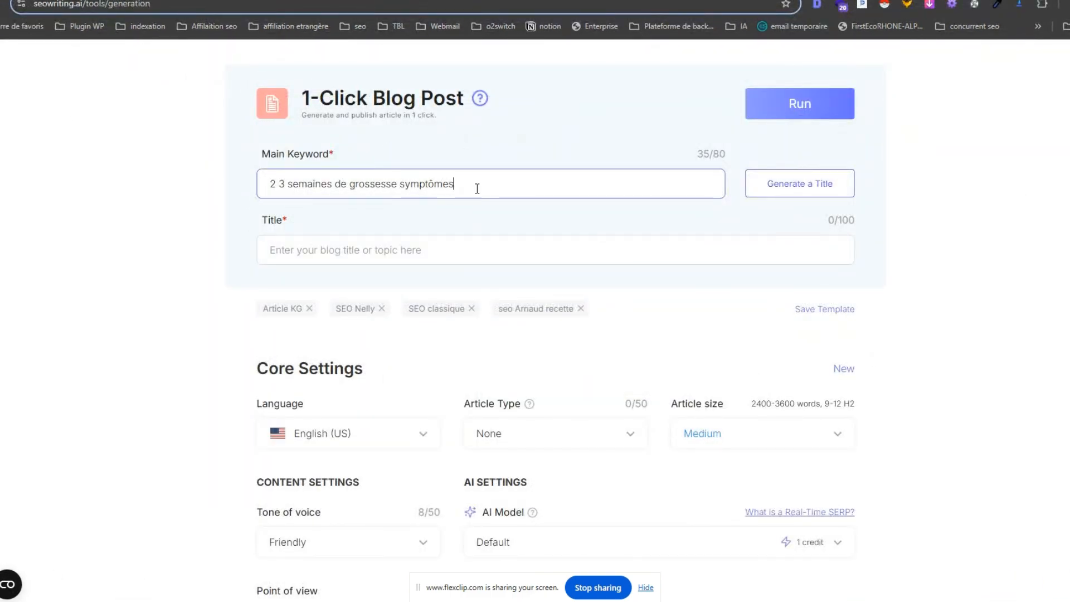
Clear the main keyword of the 1-Click Blog Post form and go to the dashboard
{"action": "left_click_drag", "start_coordinate": [477, 187], "coordinate": [171, 175]}
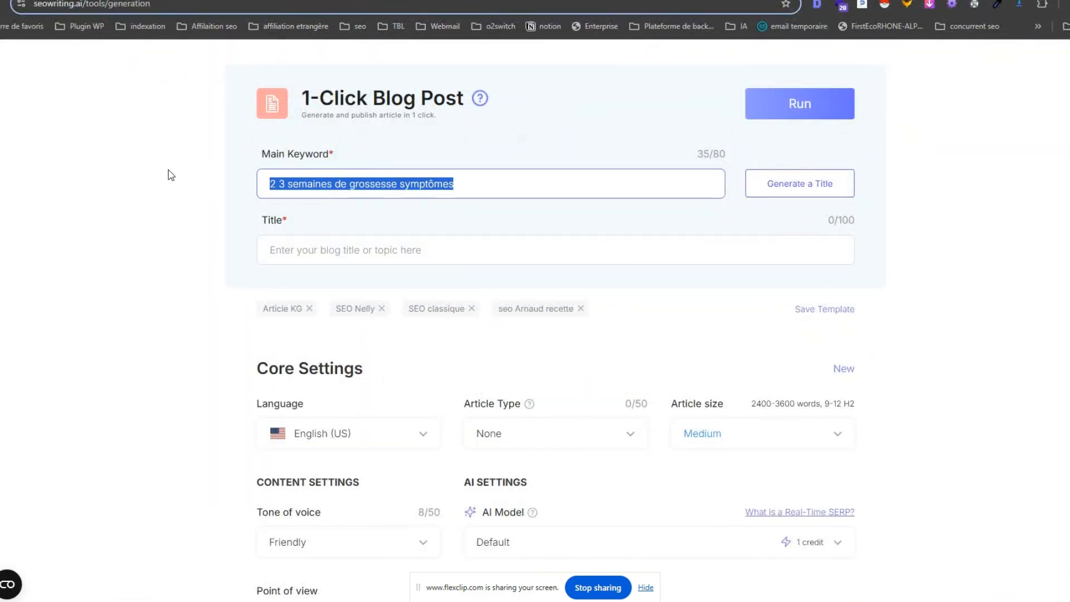
{"action": "key", "text": "BackSpace"}
{"action": "left_click", "coordinate": [0, 137]}
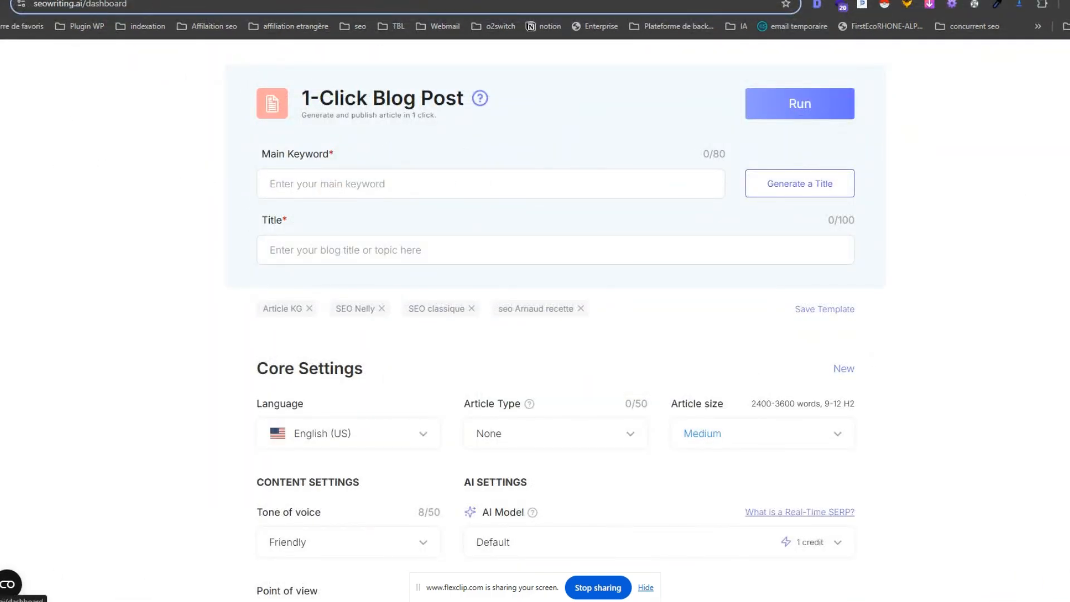
Open the article "Coupe carré frange rideau : Idées, conseils et inspirations" from the last documents on the dashboard
{"action": "scroll", "coordinate": [207, 186], "scroll_direction": "down", "scroll_amount": 5}
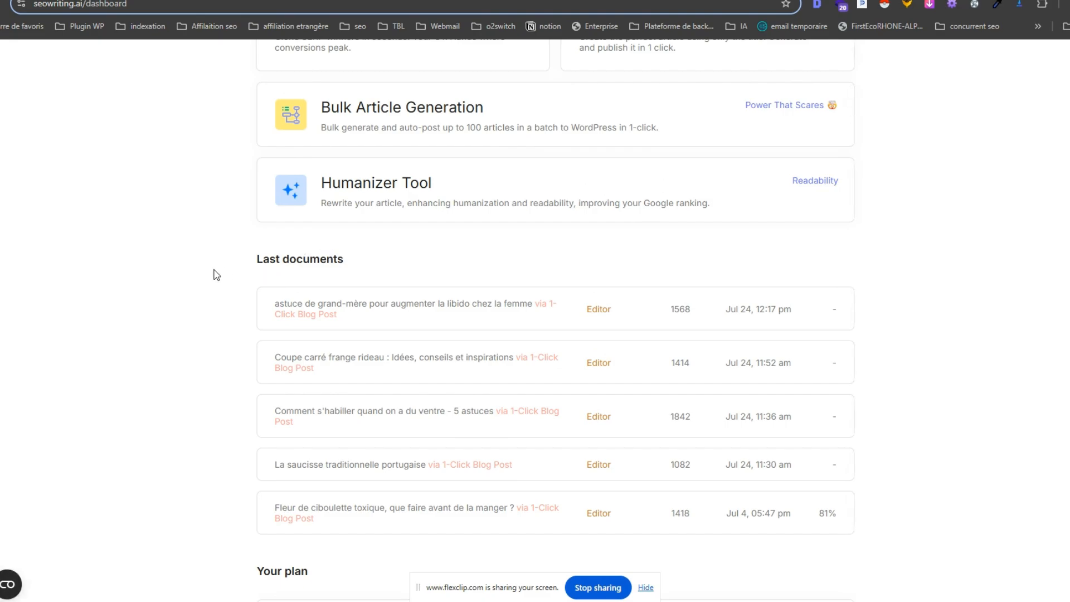
{"action": "scroll", "coordinate": [215, 274], "scroll_direction": "up", "scroll_amount": 3}
{"action": "scroll", "coordinate": [290, 368], "scroll_direction": "down", "scroll_amount": 2}
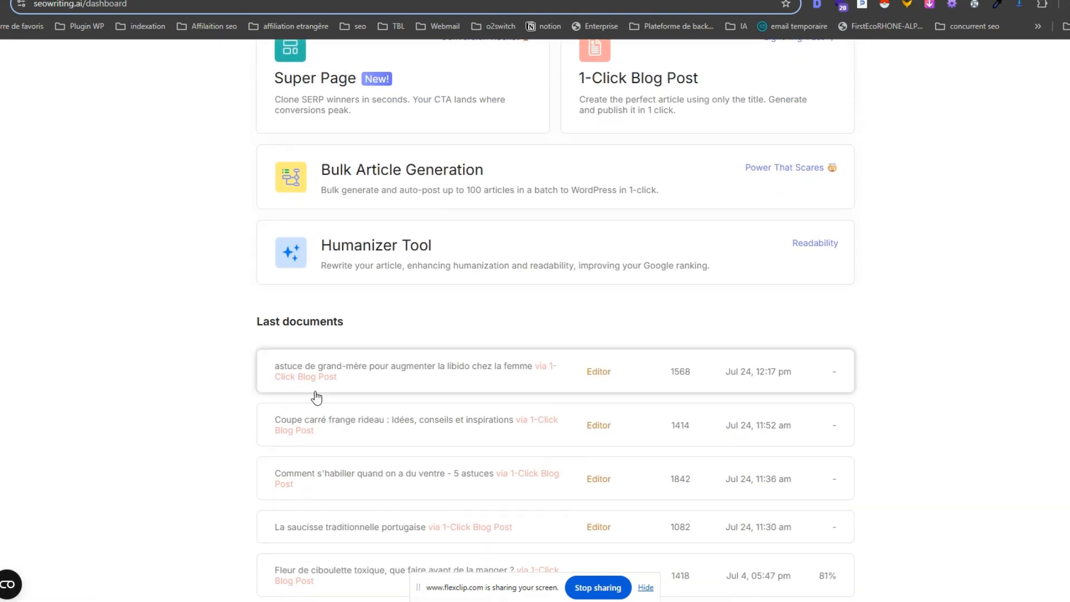
{"action": "left_click", "coordinate": [393, 429]}
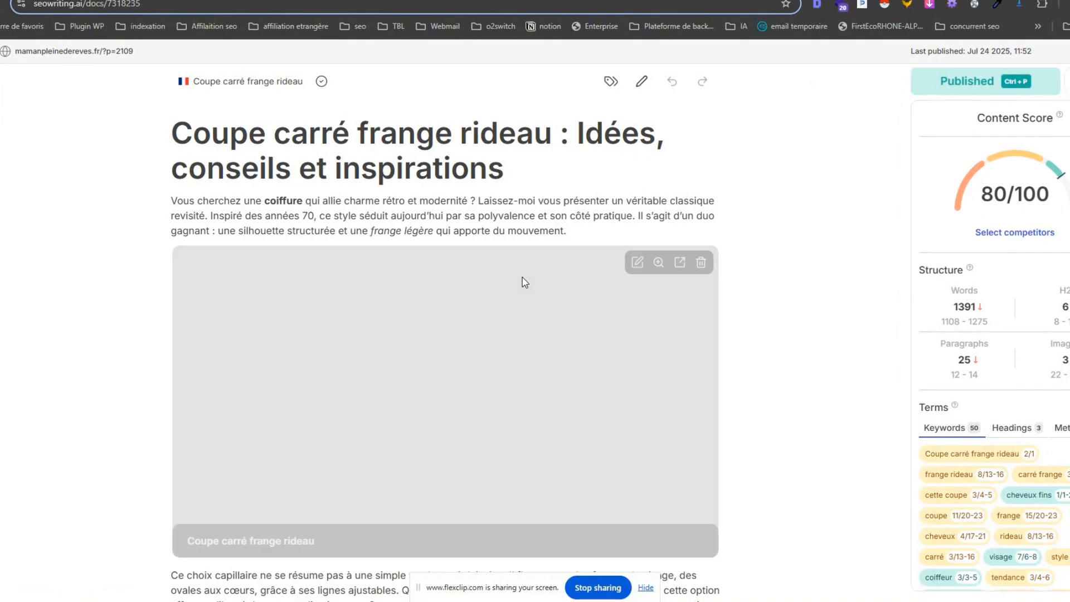
Examine the generated article's headings, key points, images, embedded video and tables along with its content score and keyword terms
{"action": "scroll", "coordinate": [327, 262], "scroll_direction": "down", "scroll_amount": 6}
{"action": "scroll", "coordinate": [128, 233], "scroll_direction": "up", "scroll_amount": 3}
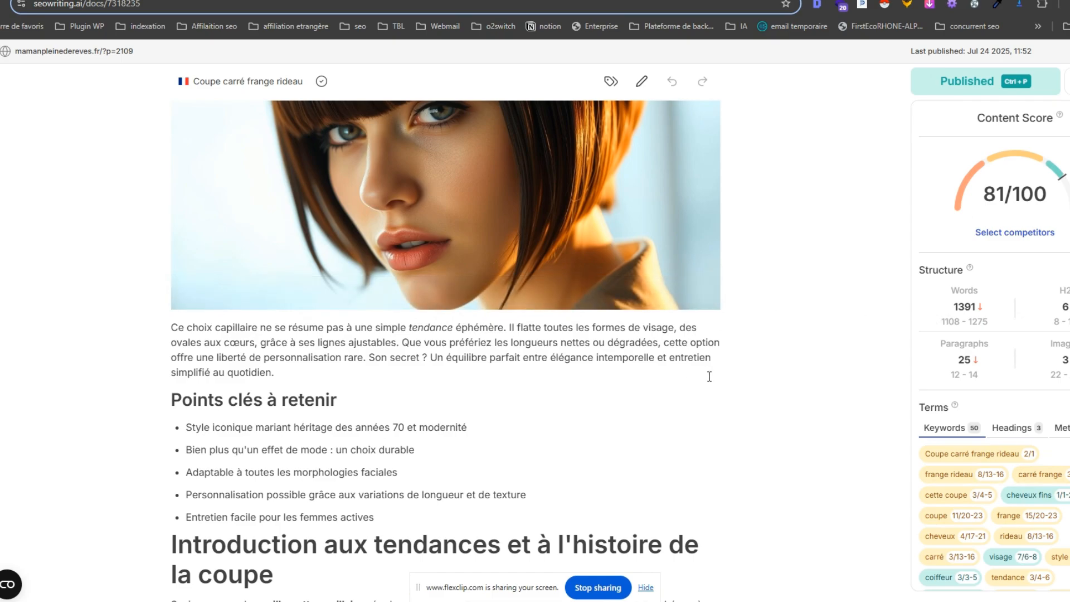
{"action": "scroll", "coordinate": [647, 308], "scroll_direction": "down", "scroll_amount": 10}
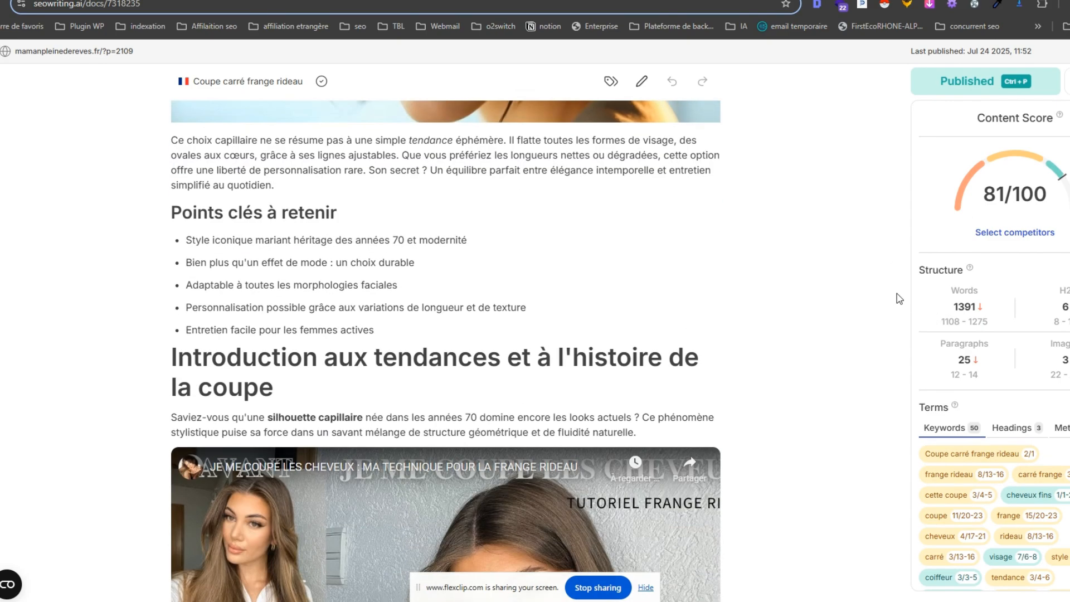
{"action": "scroll", "coordinate": [752, 251], "scroll_direction": "down", "scroll_amount": 5}
{"action": "scroll", "coordinate": [963, 361], "scroll_direction": "down", "scroll_amount": 5}
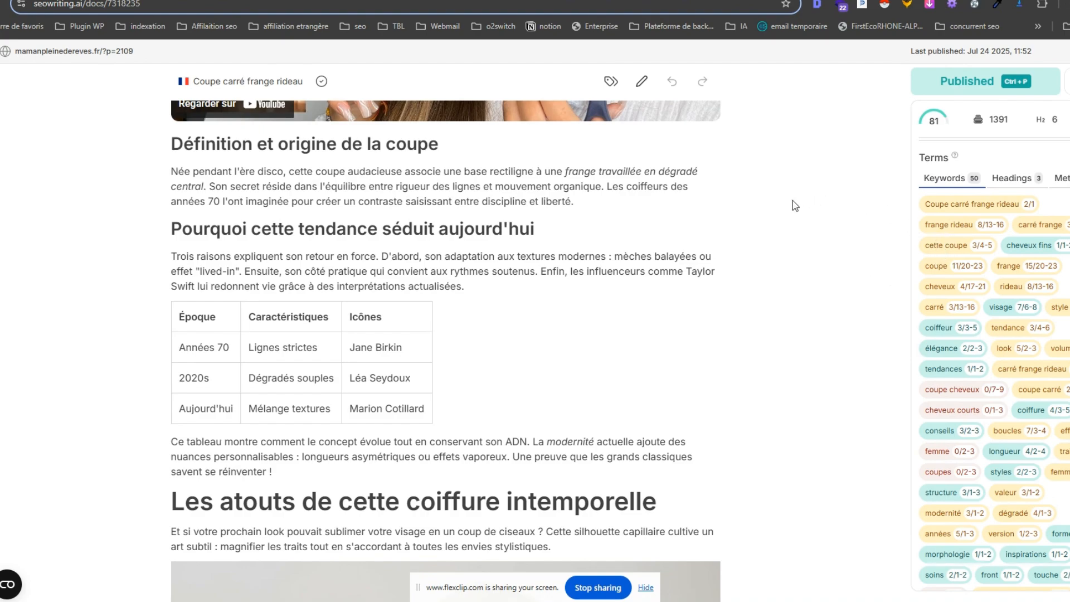
{"action": "scroll", "coordinate": [747, 257], "scroll_direction": "down", "scroll_amount": 12}
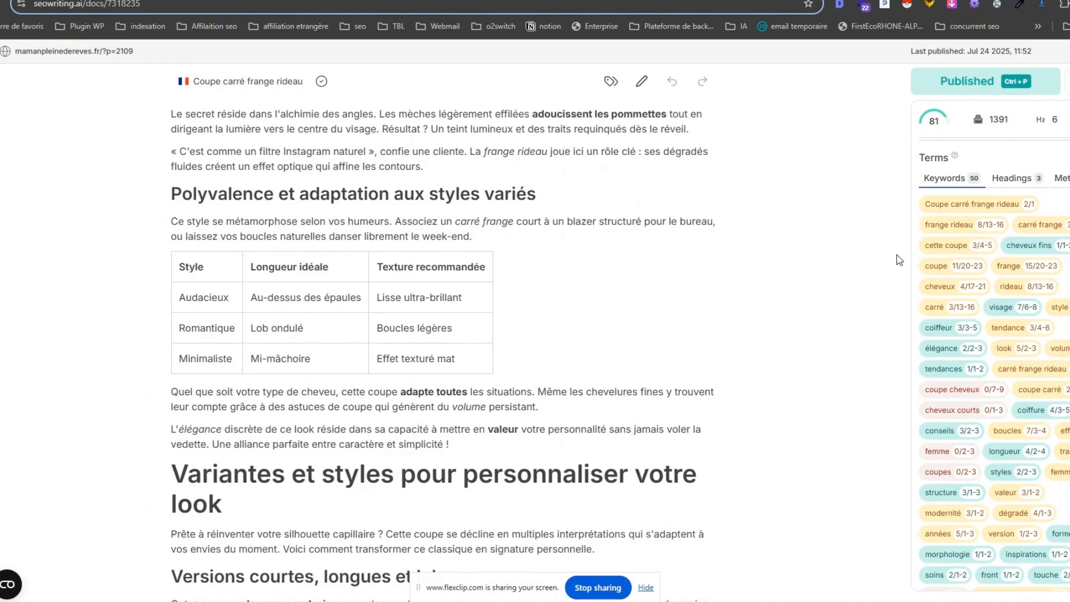
{"action": "scroll", "coordinate": [668, 295], "scroll_direction": "down", "scroll_amount": 4}
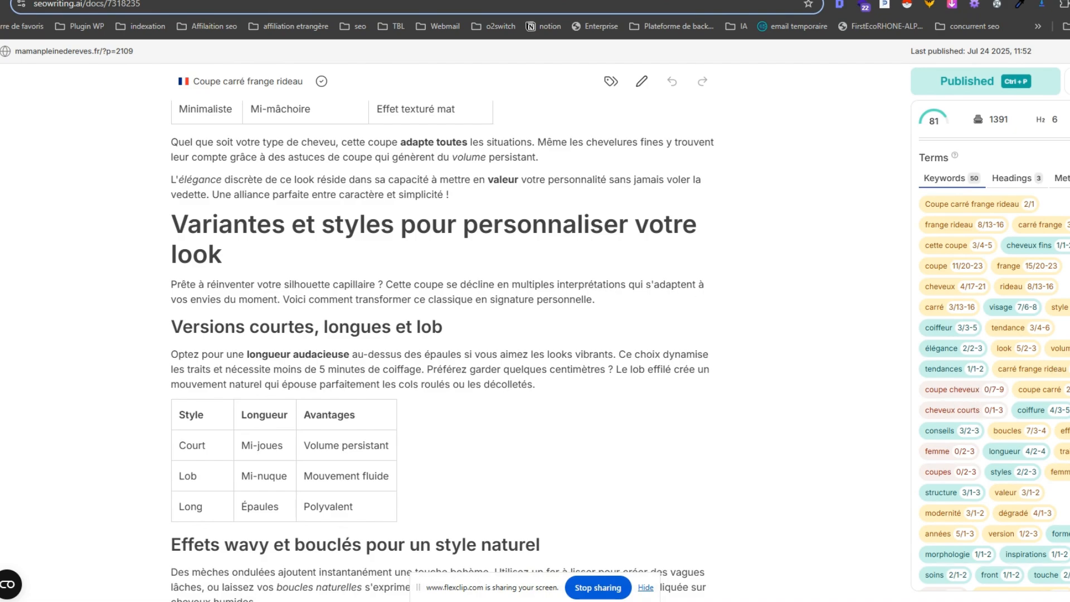
{"action": "scroll", "coordinate": [992, 334], "scroll_direction": "up", "scroll_amount": 4}
{"action": "scroll", "coordinate": [881, 313], "scroll_direction": "up", "scroll_amount": 10}
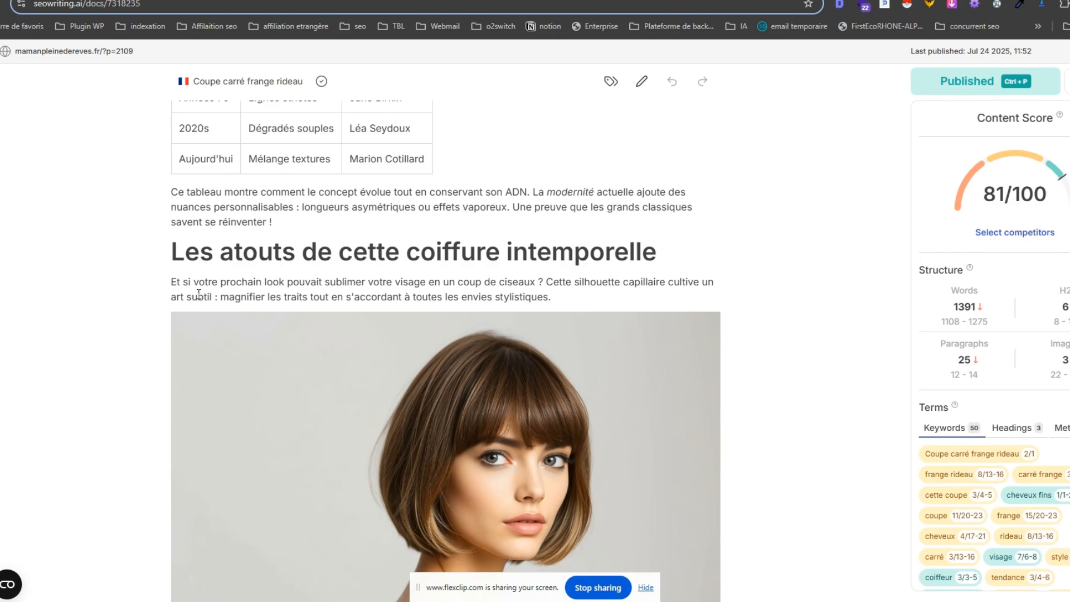
{"action": "scroll", "coordinate": [263, 301], "scroll_direction": "down", "scroll_amount": 4}
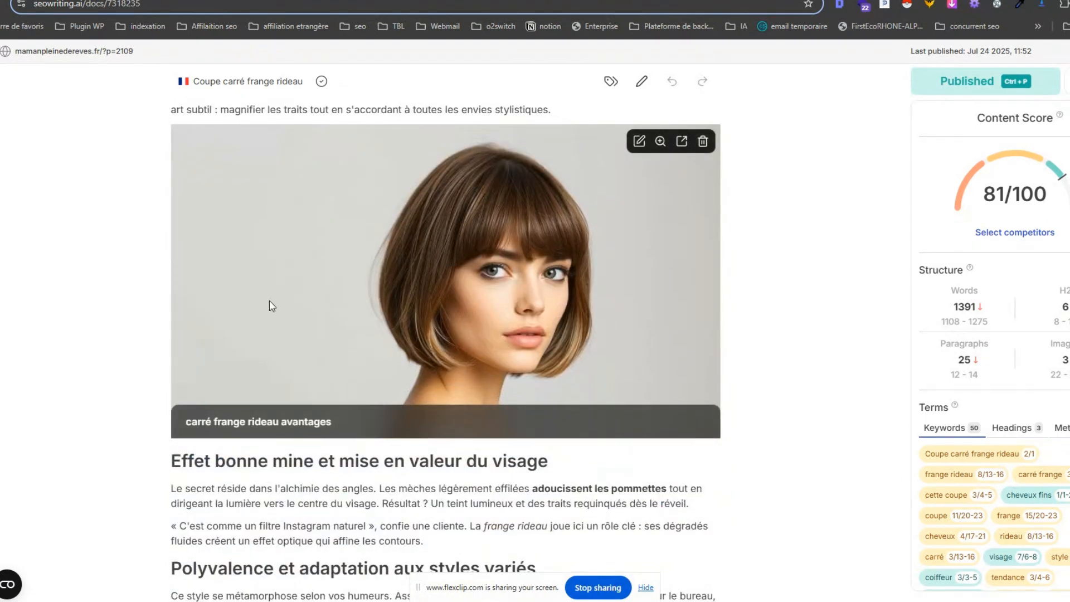
{"action": "scroll", "coordinate": [270, 303], "scroll_direction": "down", "scroll_amount": 6}
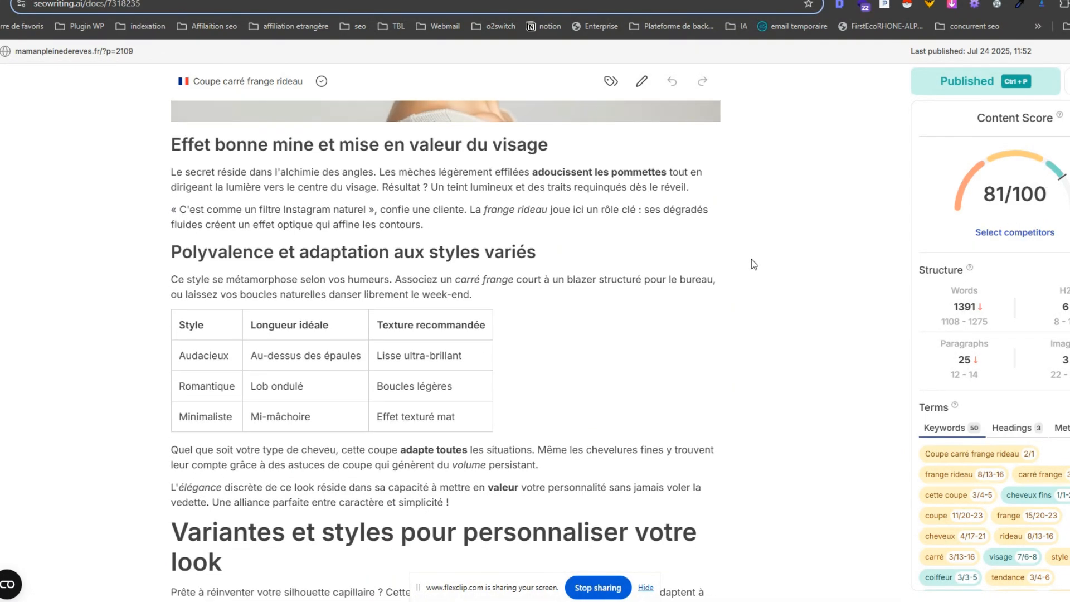
{"action": "scroll", "coordinate": [758, 265], "scroll_direction": "down", "scroll_amount": 4}
{"action": "scroll", "coordinate": [768, 266], "scroll_direction": "down", "scroll_amount": 4}
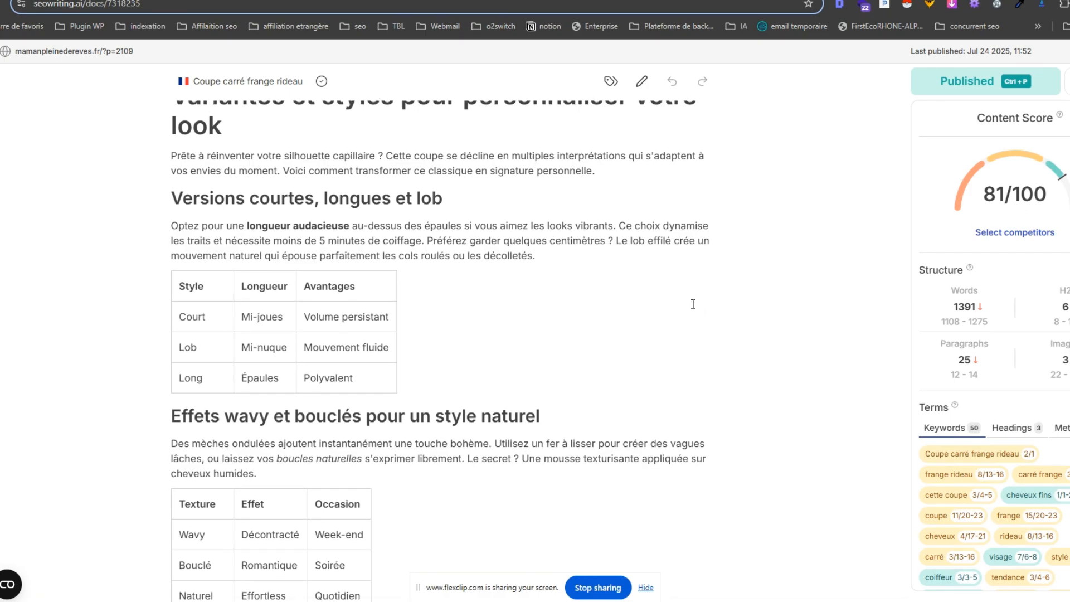
{"action": "scroll", "coordinate": [693, 303], "scroll_direction": "down", "scroll_amount": 9}
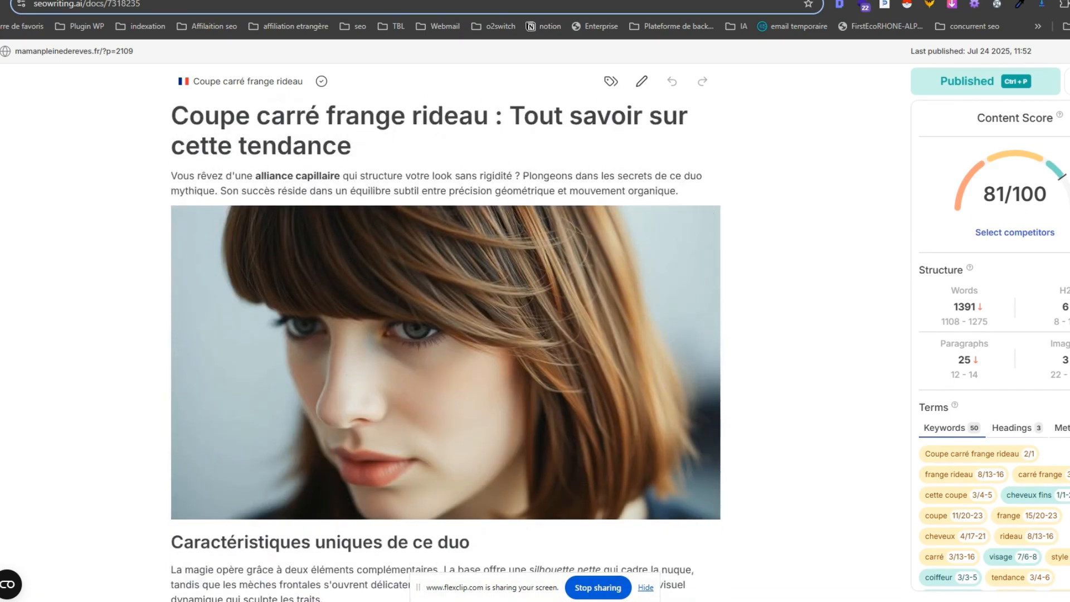
{"action": "scroll", "coordinate": [446, 334], "scroll_direction": "down", "scroll_amount": 20}
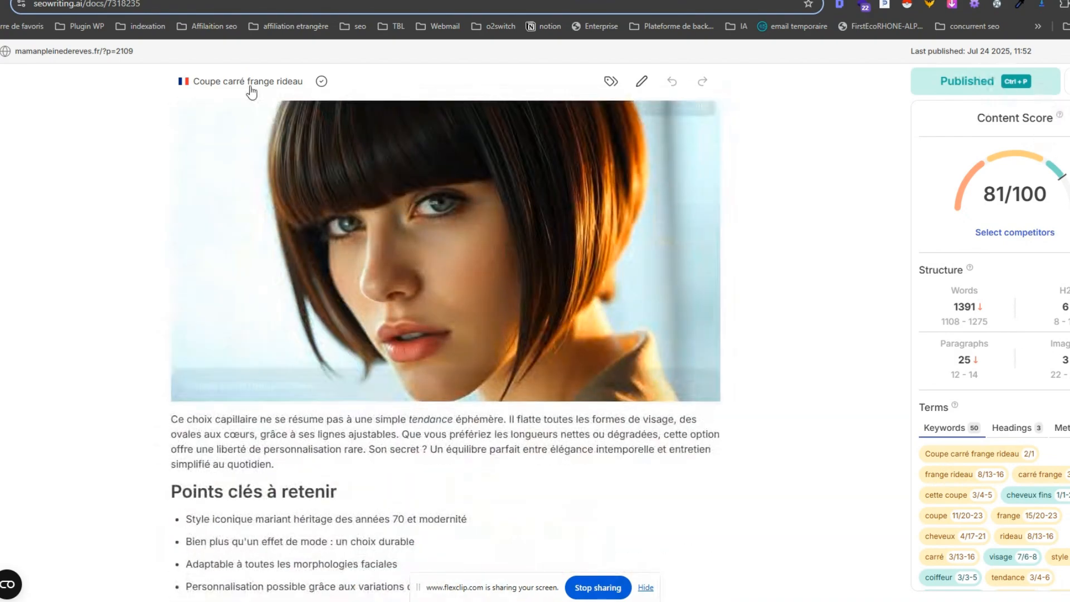
Open the 1-Click Blog Post tool and bring up its core settings
{"action": "mouse_move", "coordinate": [3, 163]}
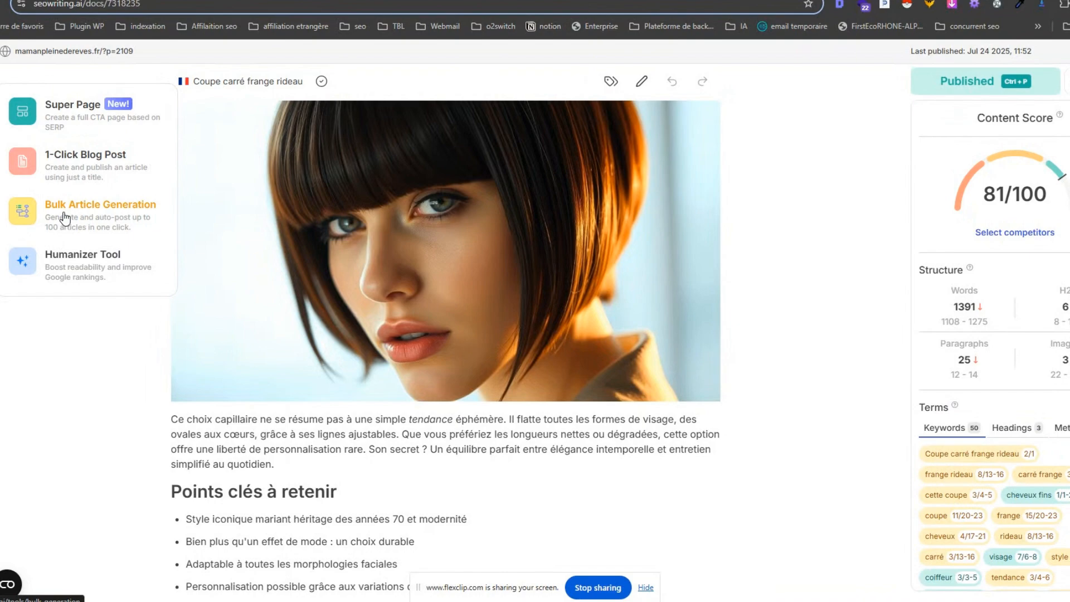
{"action": "left_click", "coordinate": [78, 165]}
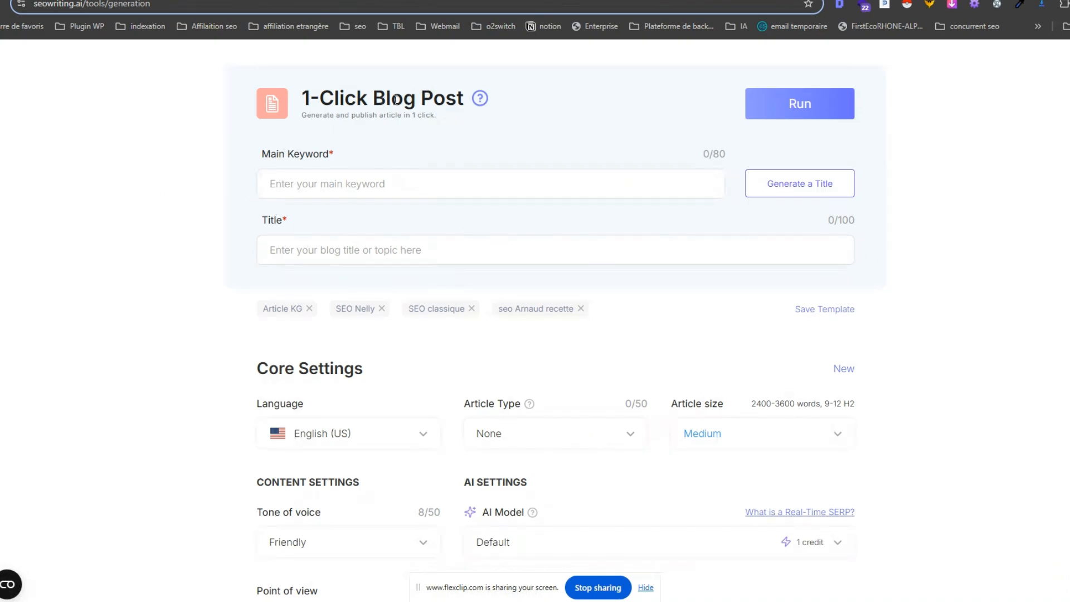
{"action": "scroll", "coordinate": [301, 284], "scroll_direction": "down", "scroll_amount": 3}
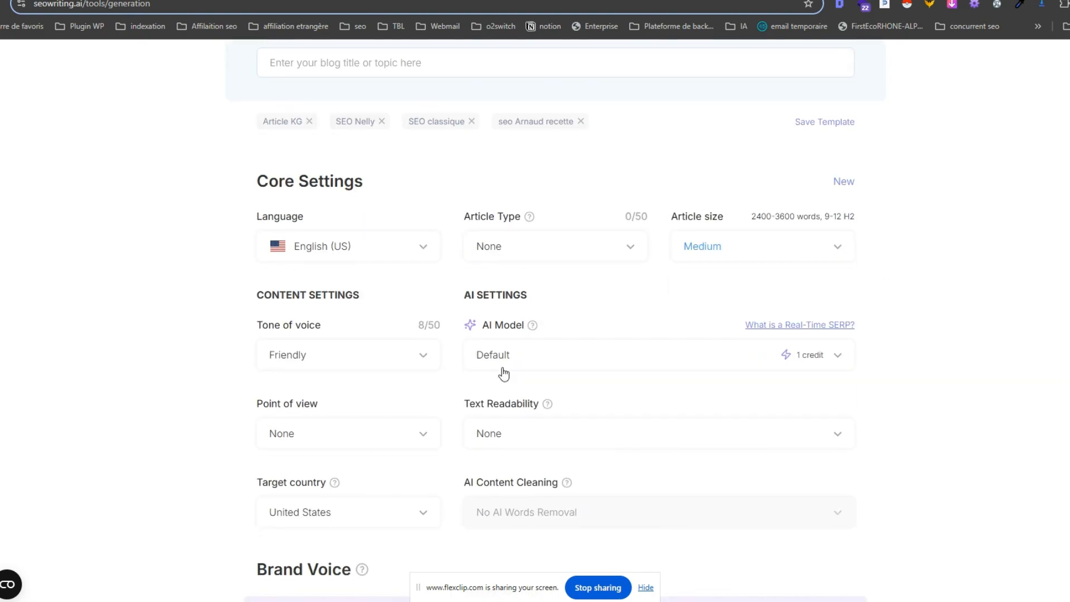
Review the main keyword, title and core settings fields of the 1-Click Blog Post form, checking the keyword spreadsheet in between
{"action": "scroll", "coordinate": [504, 373], "scroll_direction": "up", "scroll_amount": 3}
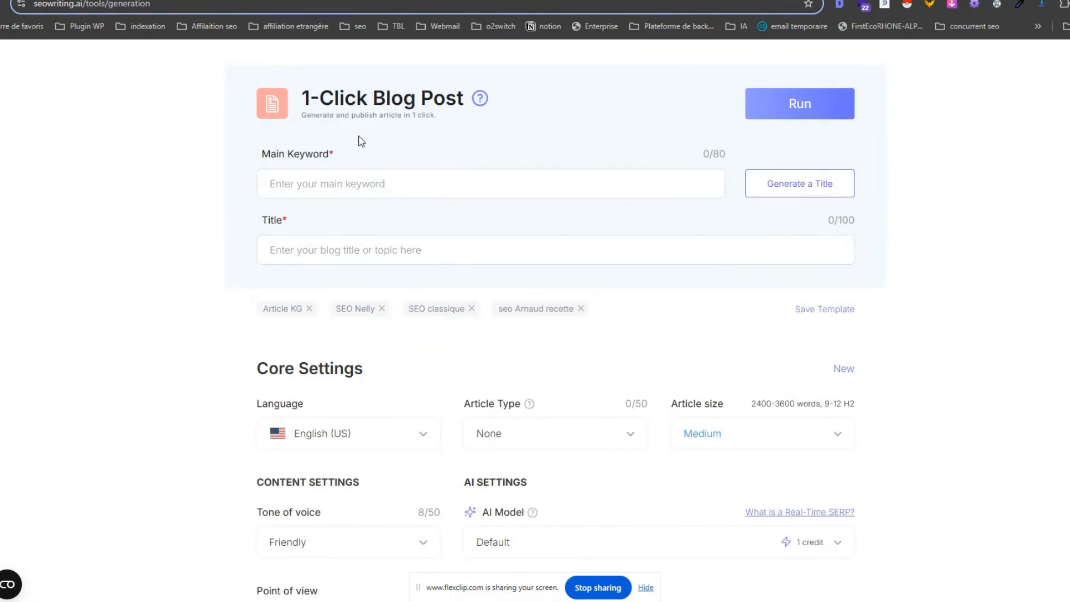
{"action": "left_click", "coordinate": [321, 187]}
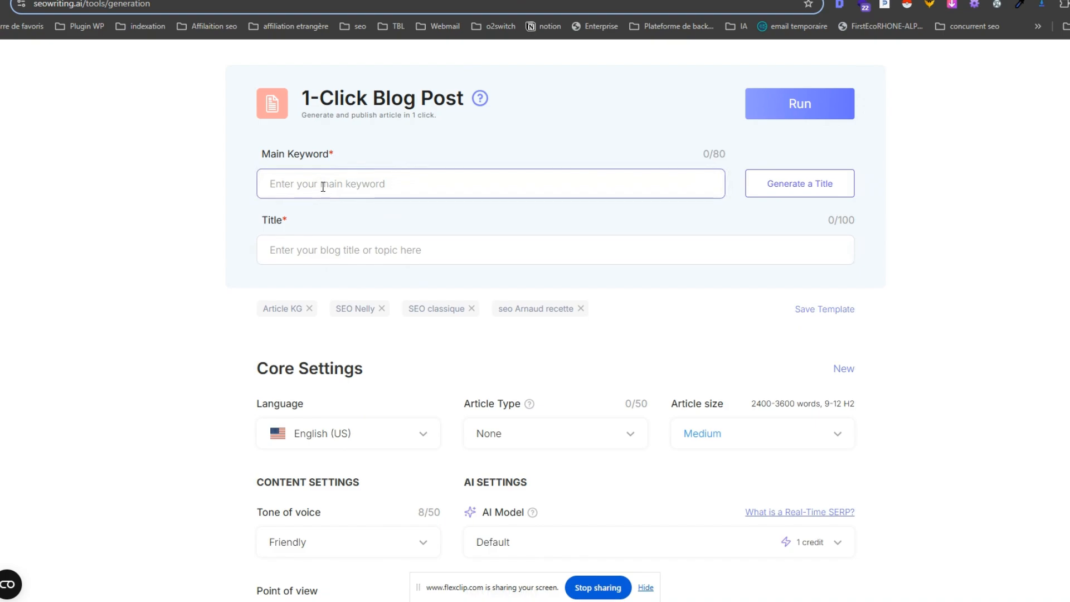
{"action": "left_click", "coordinate": [333, 249]}
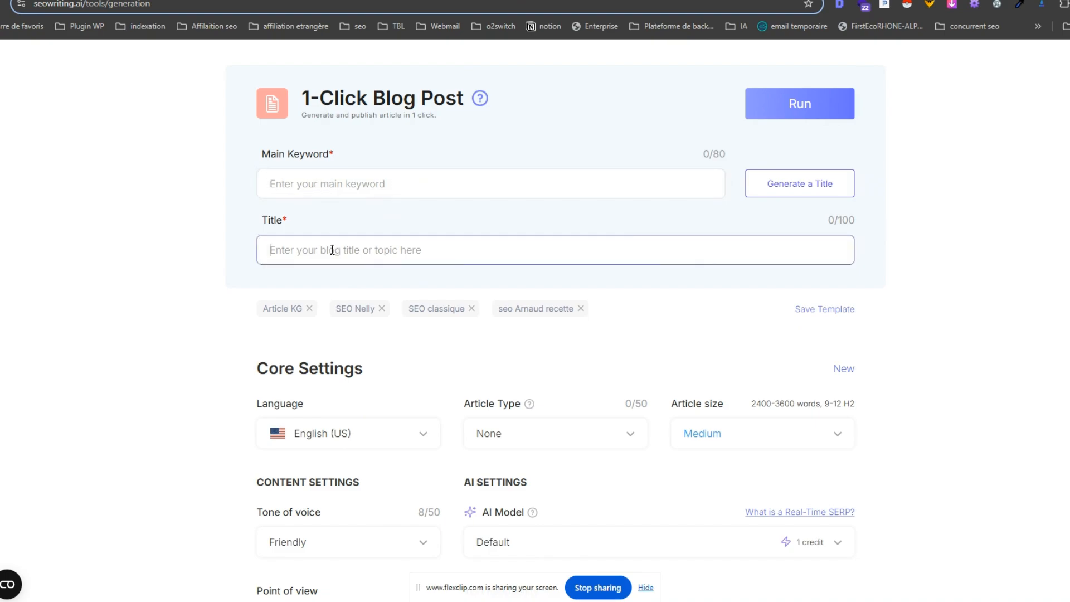
{"action": "scroll", "coordinate": [504, 329], "scroll_direction": "down", "scroll_amount": 4}
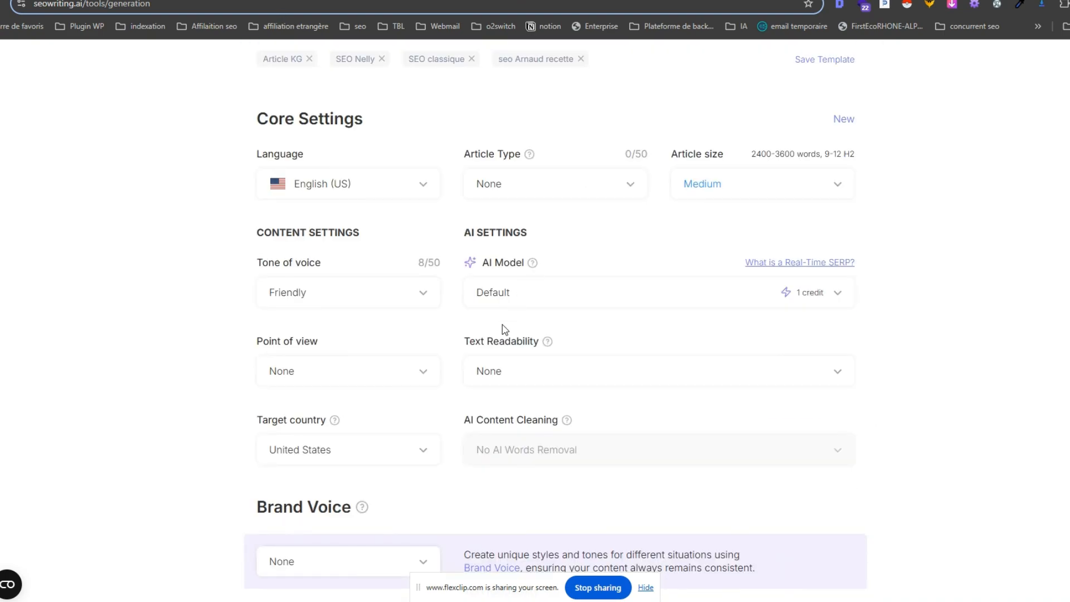
{"action": "key", "text": "ctrl+Tab"}
{"action": "scroll", "coordinate": [343, 375], "scroll_direction": "down", "scroll_amount": 10}
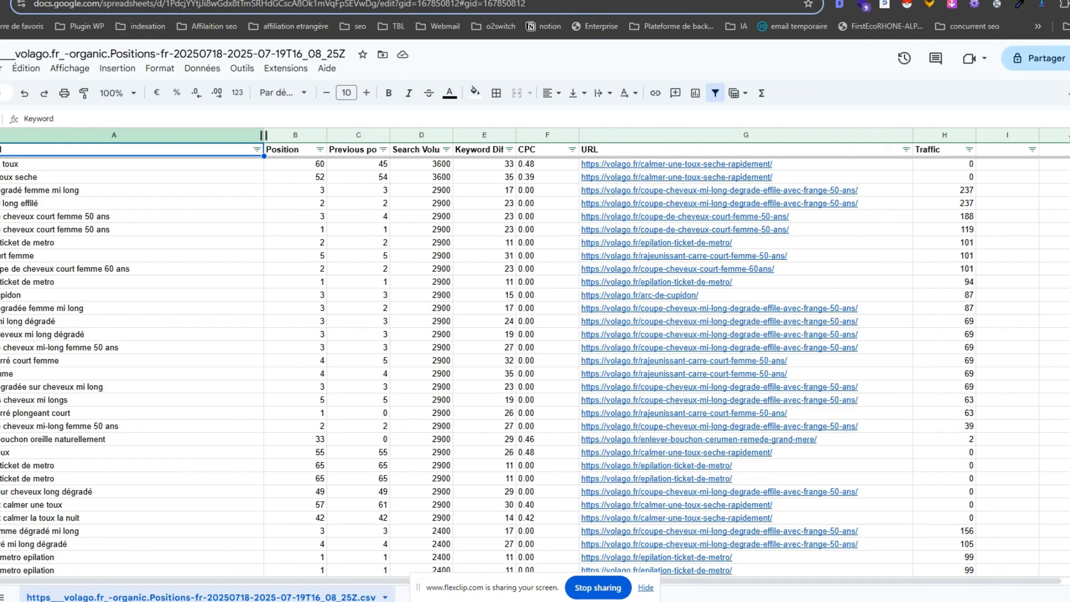
{"action": "key", "text": "ctrl+shift+Tab"}
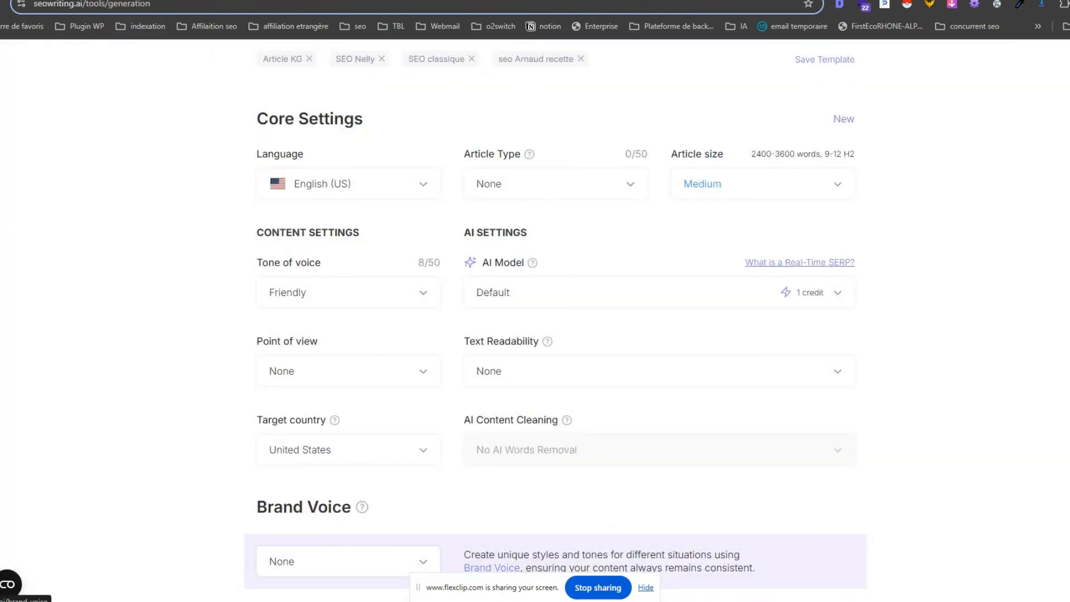
Open the "Blog Personnel Créatif" brand voice, review its target audience and style elements, and return to the 1-Click Blog Post form
{"action": "left_click", "coordinate": [491, 567]}
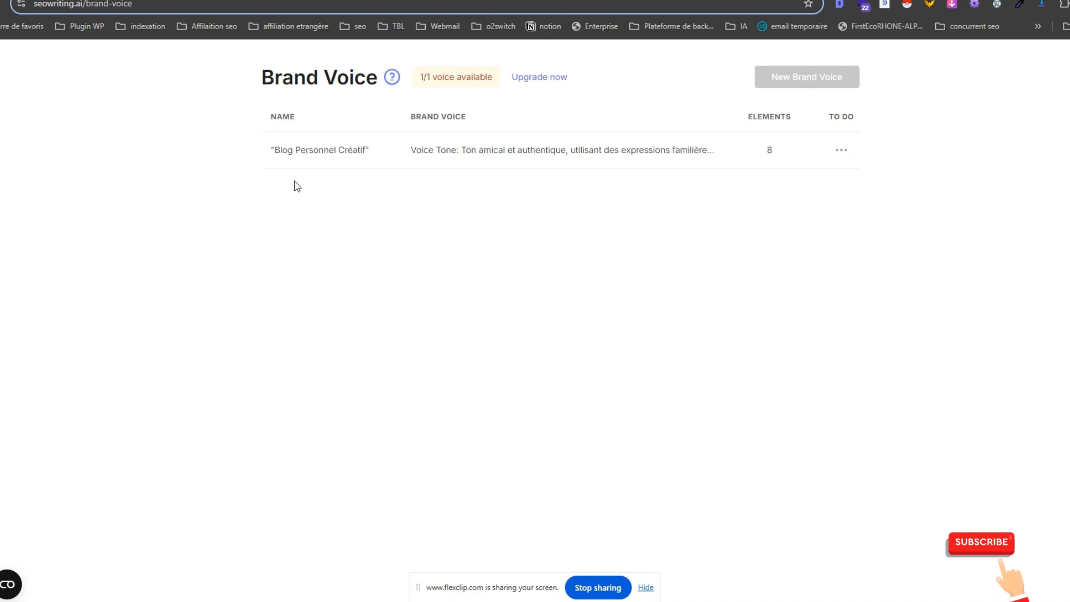
{"action": "left_click", "coordinate": [464, 151]}
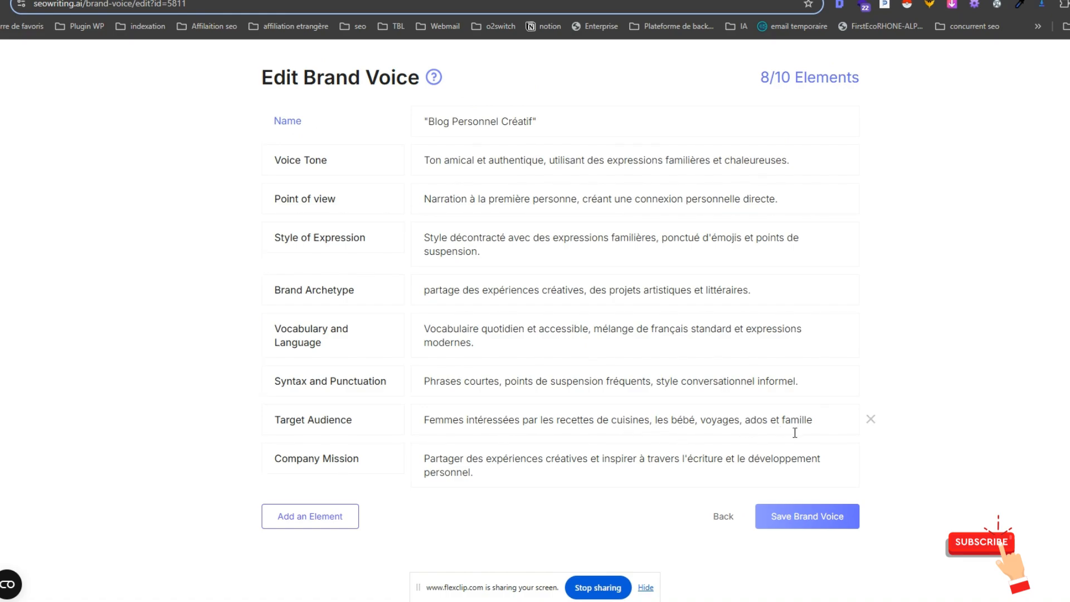
{"action": "left_click_drag", "start_coordinate": [814, 422], "coordinate": [548, 420]}
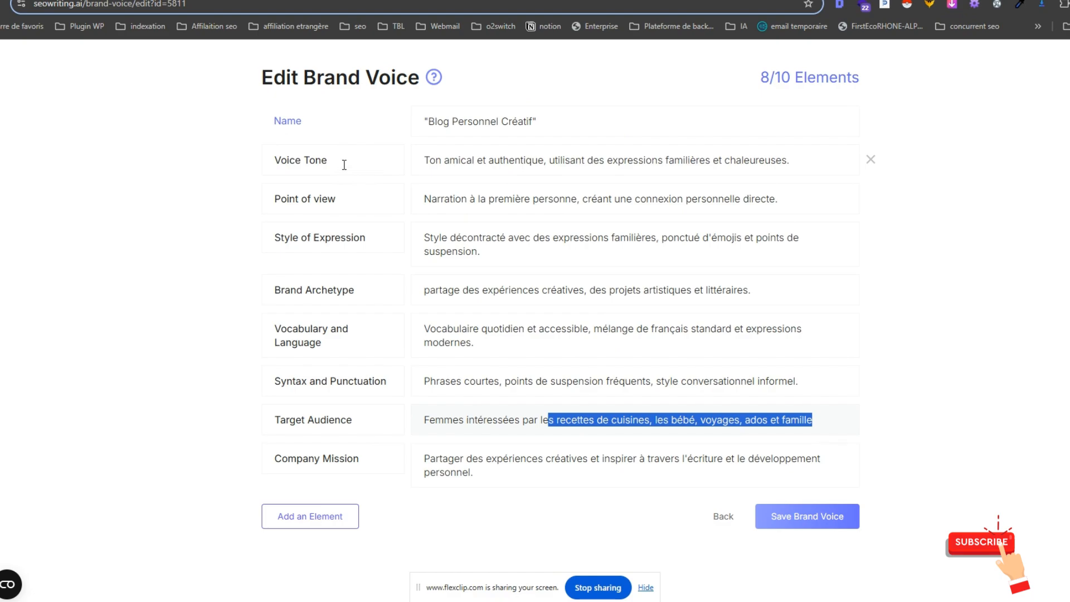
{"action": "left_click", "coordinate": [342, 238]}
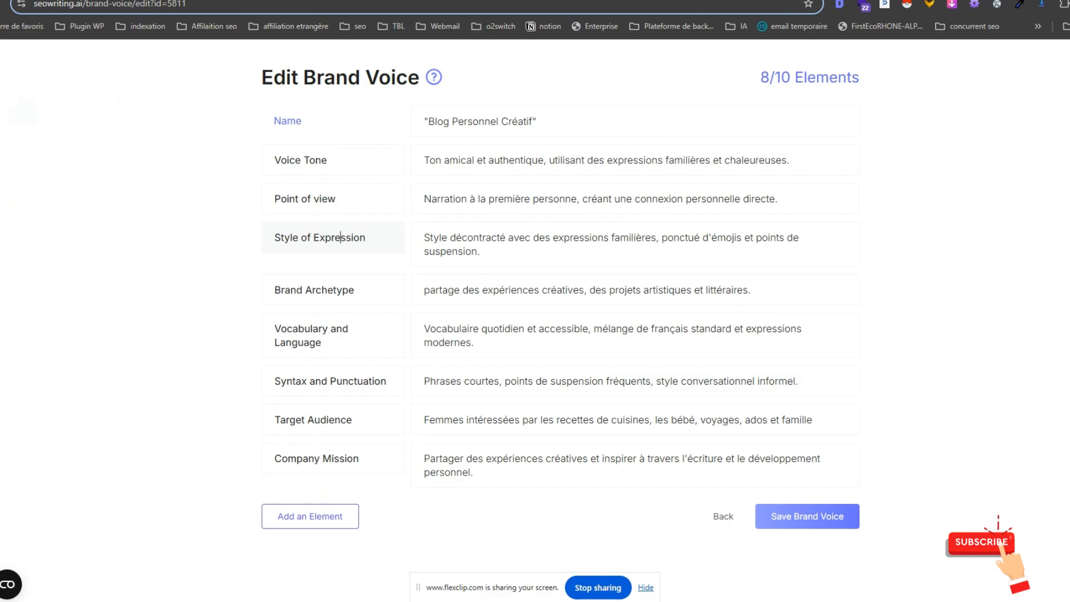
{"action": "mouse_move", "coordinate": [2, 139]}
{"action": "left_click", "coordinate": [82, 179]}
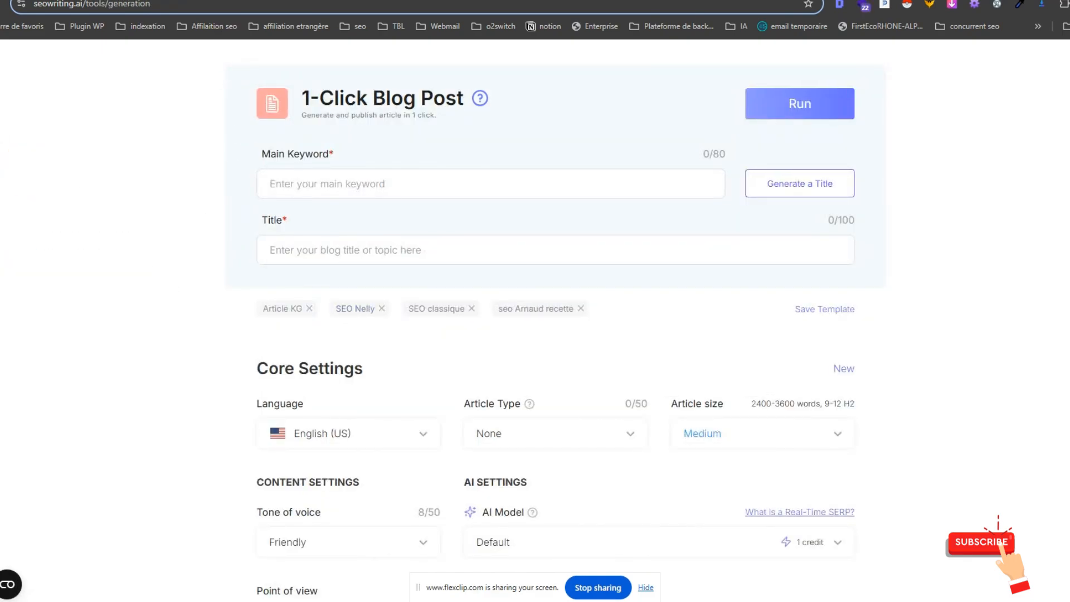
Switch to the volago.fr organic positions spreadsheet and look through the keywords for a suitable article topic
{"action": "left_click", "coordinate": [357, 0]}
{"action": "scroll", "coordinate": [191, 366], "scroll_direction": "up", "scroll_amount": 4}
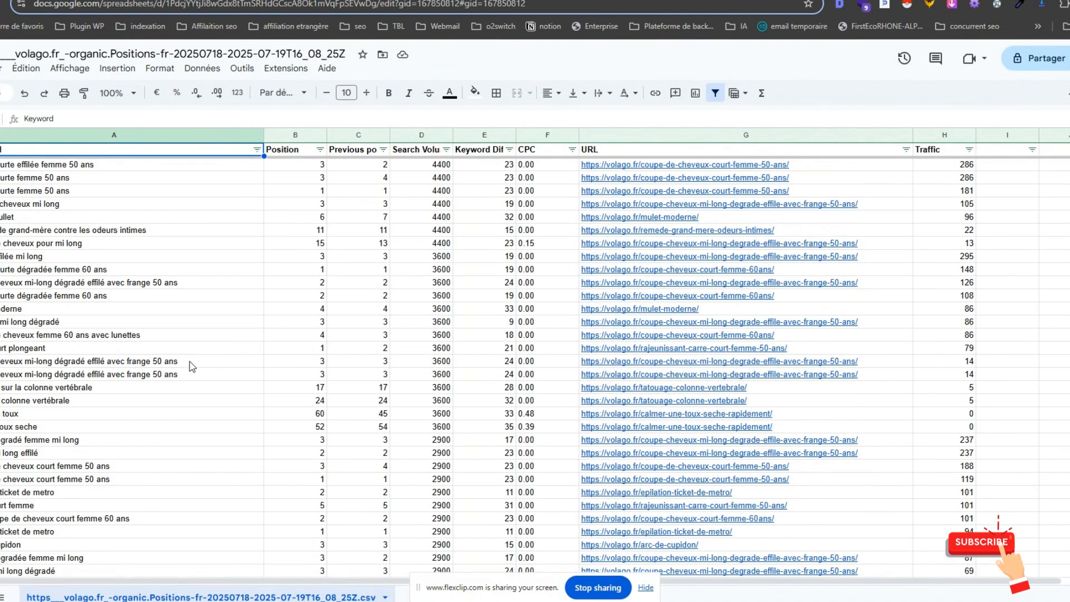
{"action": "scroll", "coordinate": [183, 382], "scroll_direction": "down", "scroll_amount": 10}
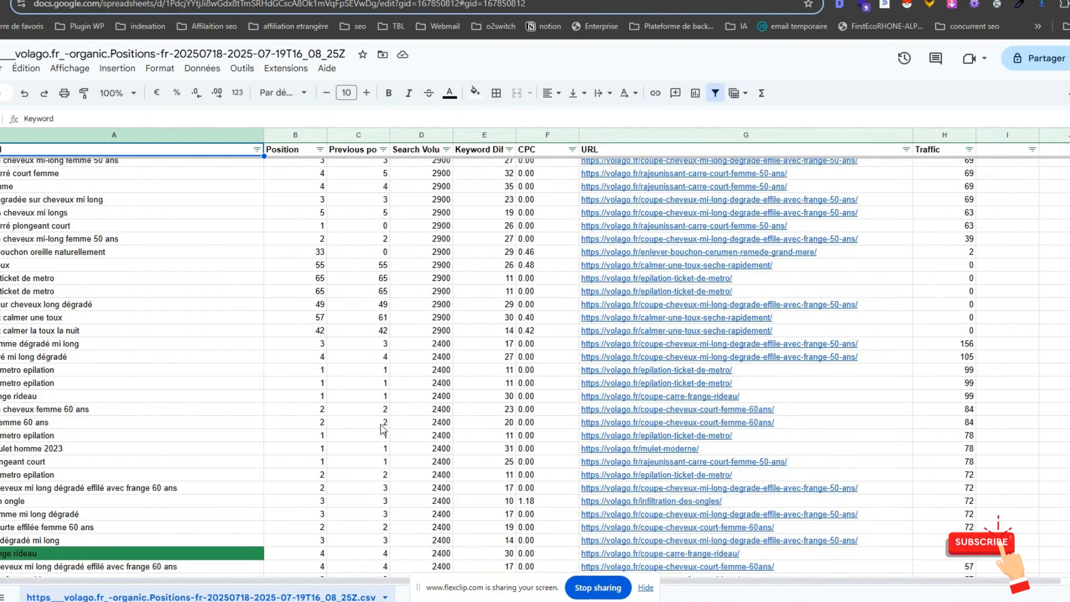
{"action": "scroll", "coordinate": [312, 413], "scroll_direction": "down", "scroll_amount": 5}
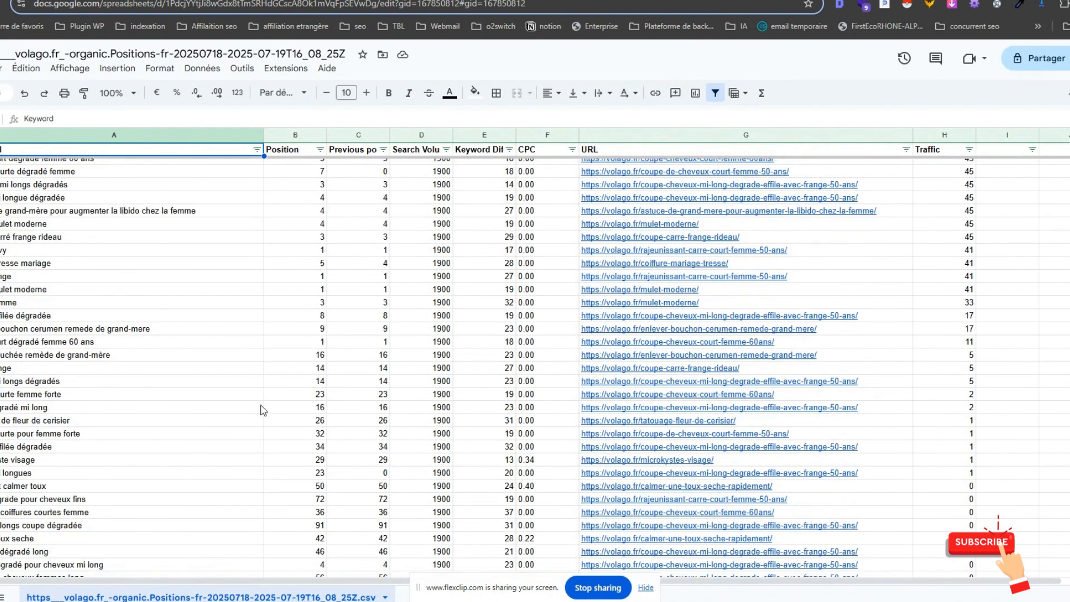
{"action": "scroll", "coordinate": [218, 406], "scroll_direction": "down", "scroll_amount": 5}
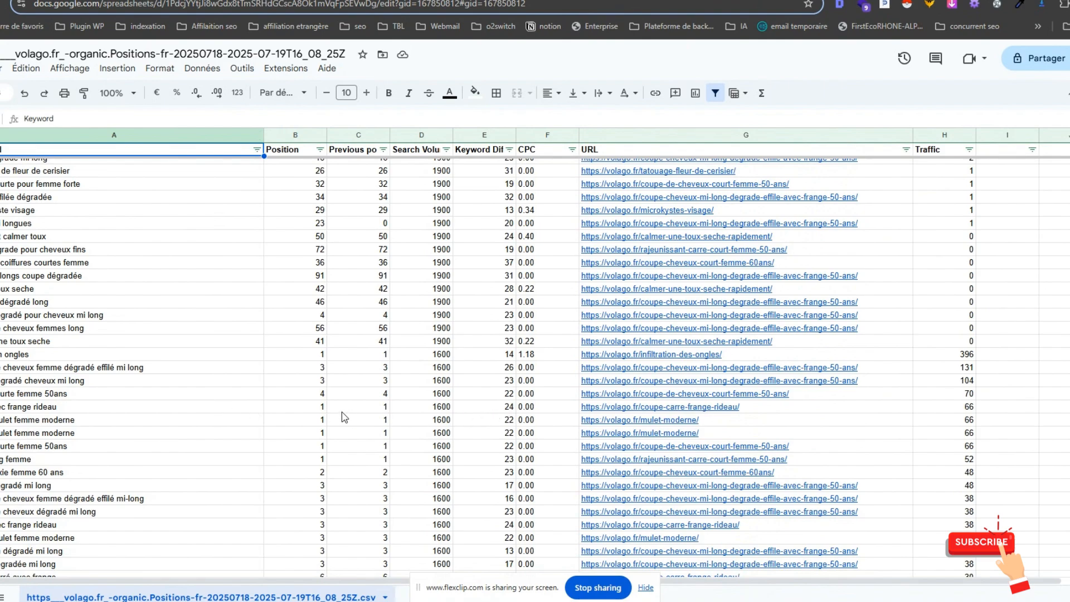
{"action": "scroll", "coordinate": [345, 418], "scroll_direction": "down", "scroll_amount": 5}
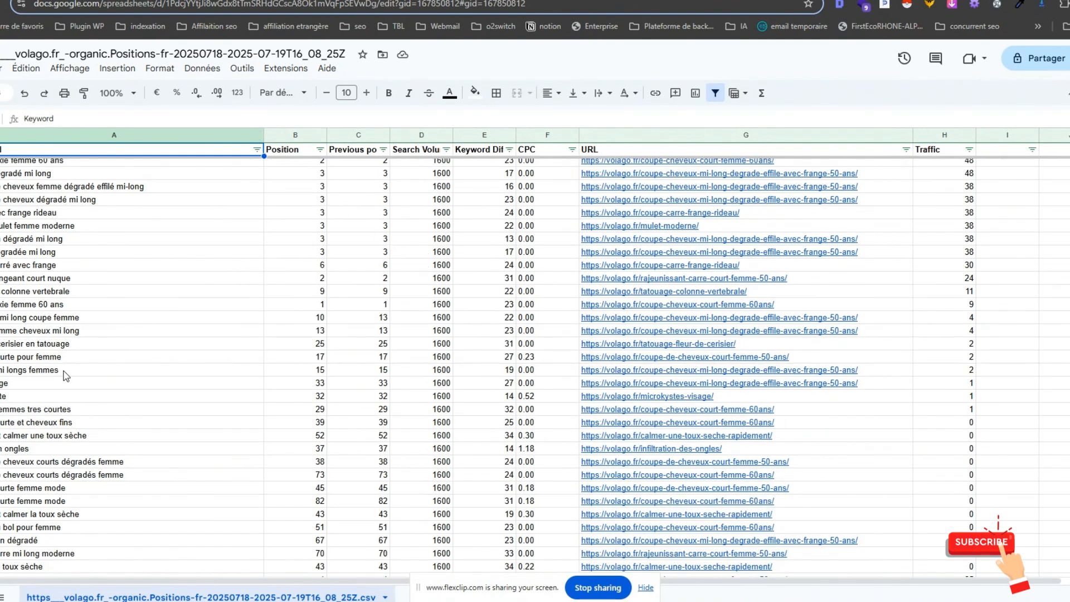
{"action": "left_click", "coordinate": [10, 330]}
{"action": "scroll", "coordinate": [33, 368], "scroll_direction": "down", "scroll_amount": 5}
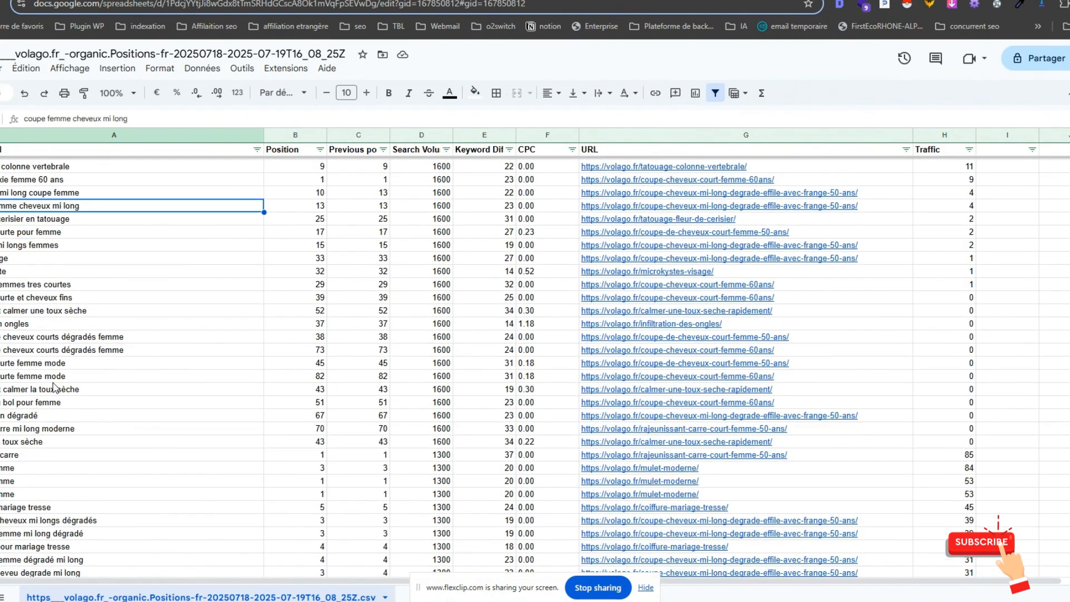
{"action": "scroll", "coordinate": [83, 418], "scroll_direction": "down", "scroll_amount": 3}
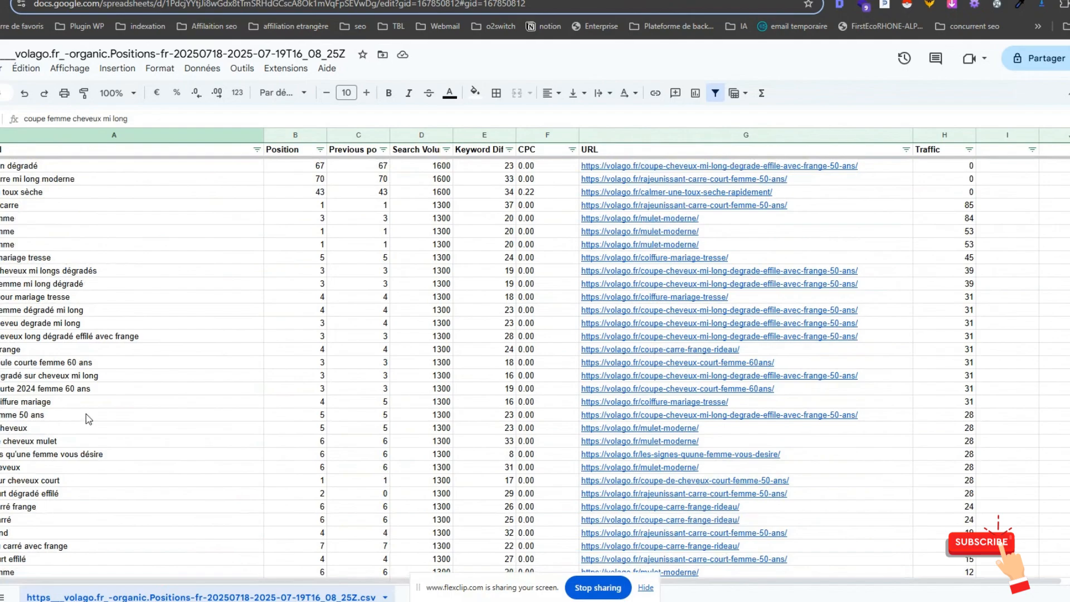
{"action": "scroll", "coordinate": [83, 417], "scroll_direction": "down", "scroll_amount": 10}
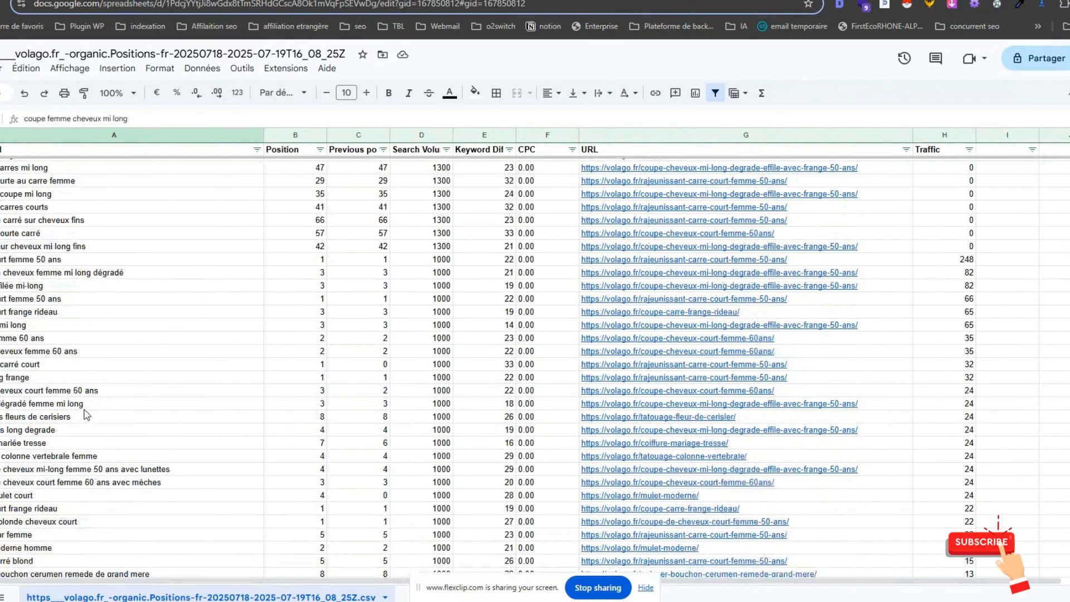
{"action": "scroll", "coordinate": [111, 360], "scroll_direction": "down", "scroll_amount": 15}
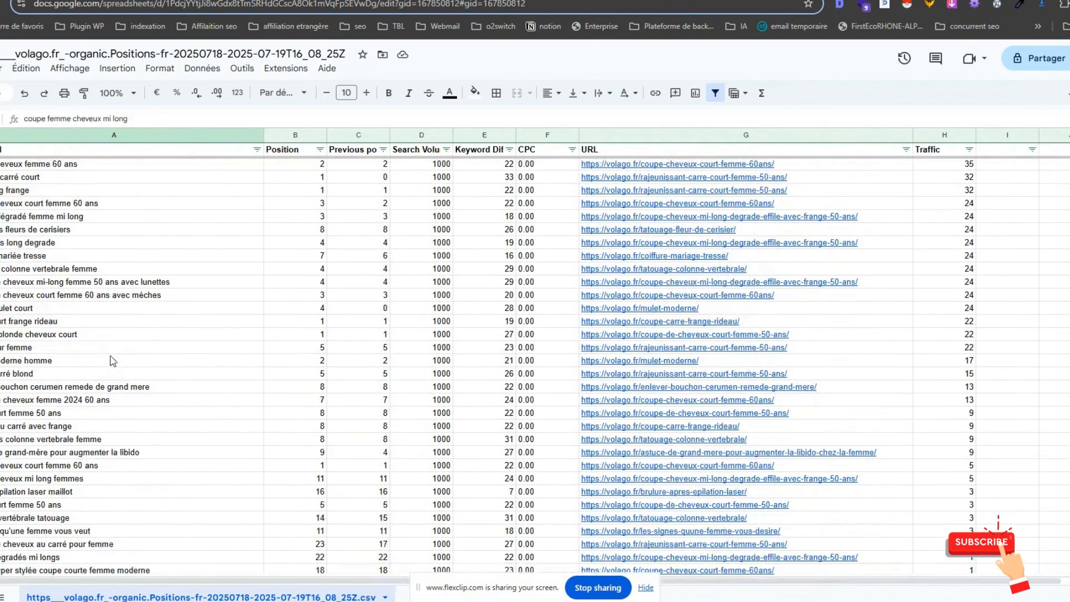
{"action": "scroll", "coordinate": [139, 357], "scroll_direction": "down", "scroll_amount": 15}
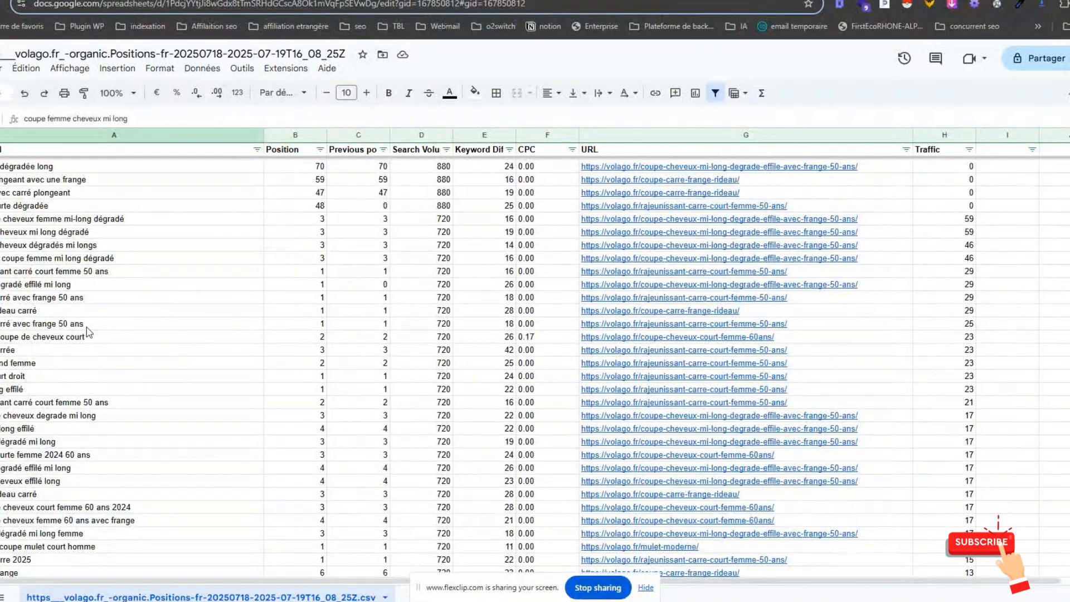
{"action": "scroll", "coordinate": [95, 337], "scroll_direction": "down", "scroll_amount": 8}
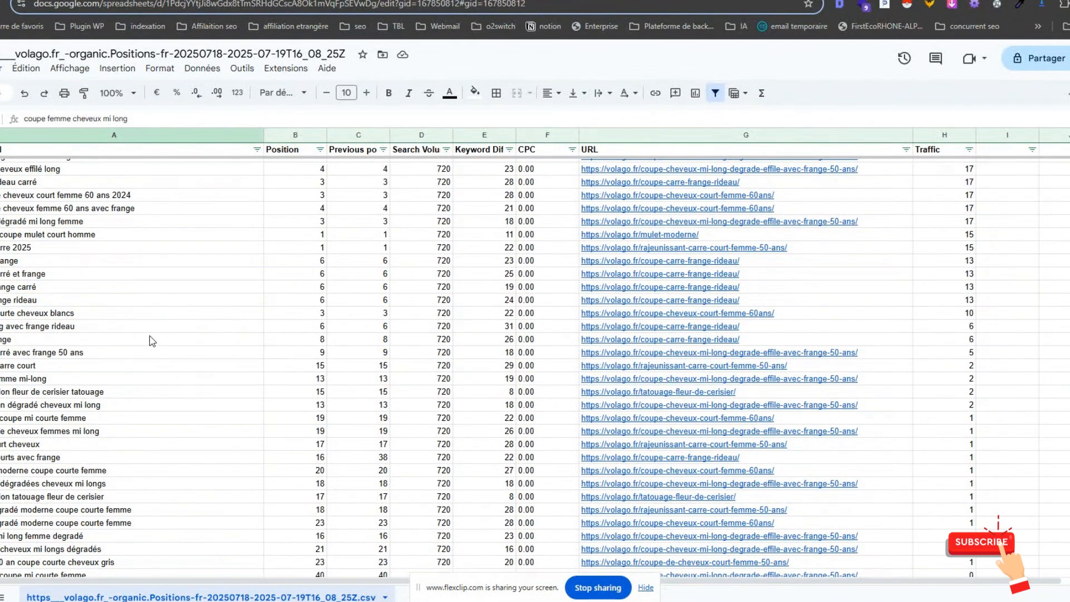
{"action": "scroll", "coordinate": [152, 341], "scroll_direction": "down", "scroll_amount": 8}
{"action": "scroll", "coordinate": [149, 337], "scroll_direction": "down", "scroll_amount": 4}
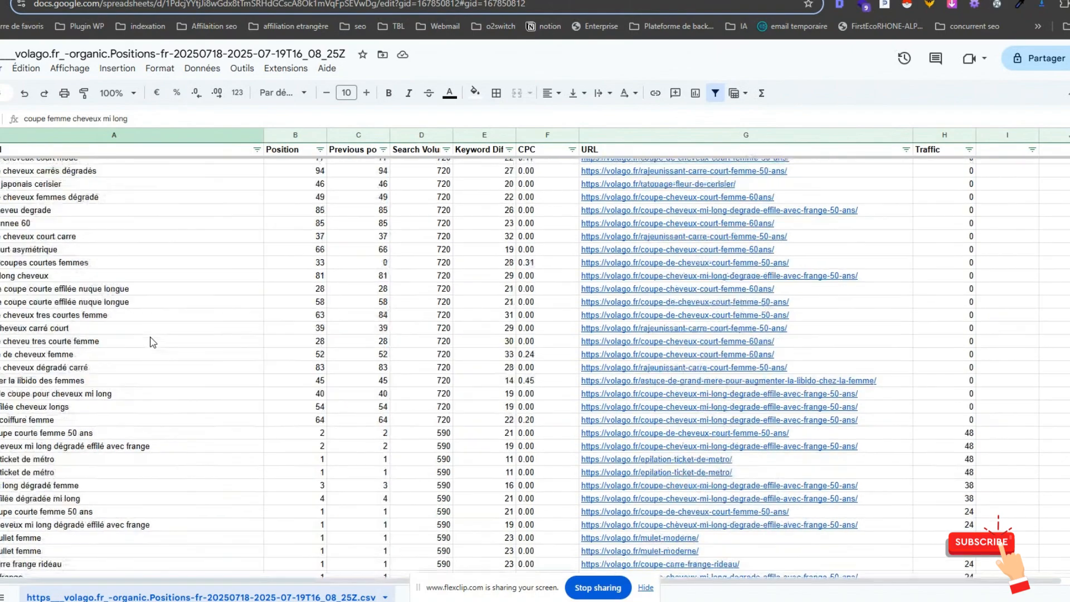
Copy the keyword "soulager toux" from the spreadsheet and enter it as the main keyword of the 1-Click Blog Post
{"action": "scroll", "coordinate": [149, 338], "scroll_direction": "up", "scroll_amount": 5}
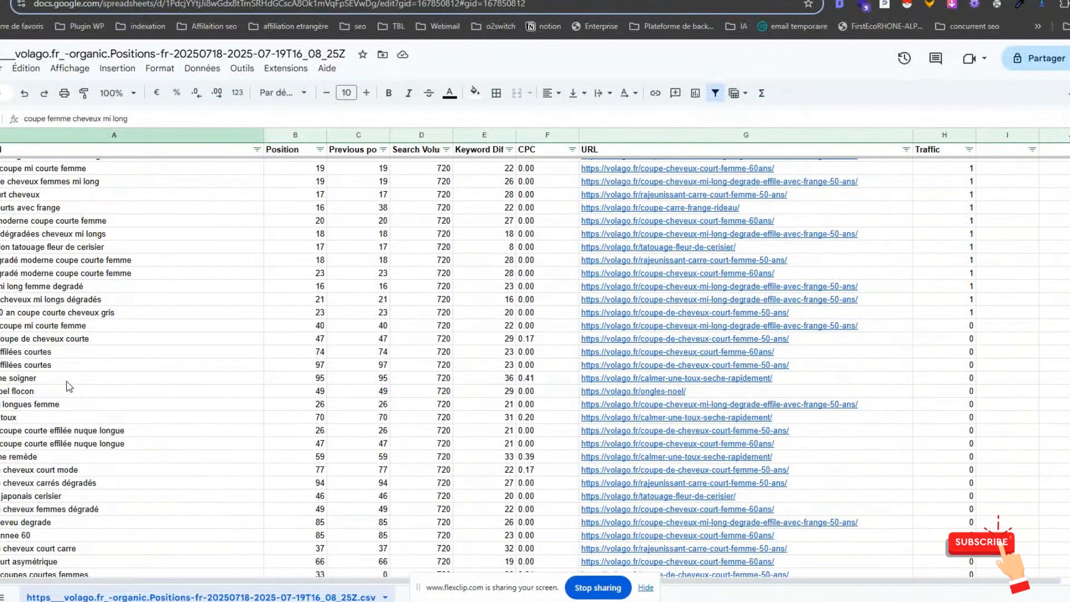
{"action": "left_click", "coordinate": [36, 421]}
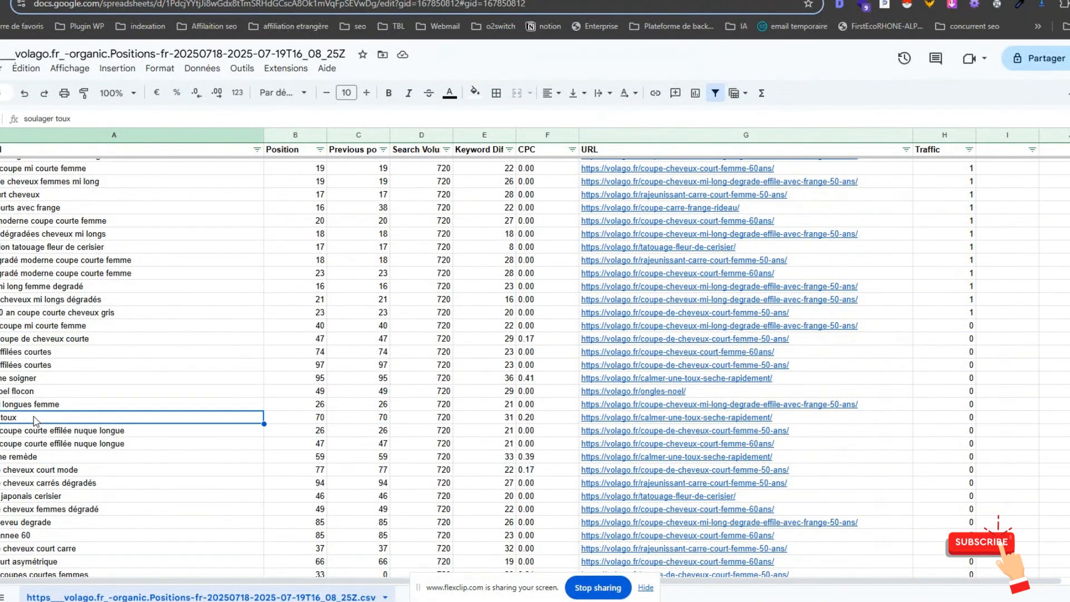
{"action": "double_click", "coordinate": [102, 418]}
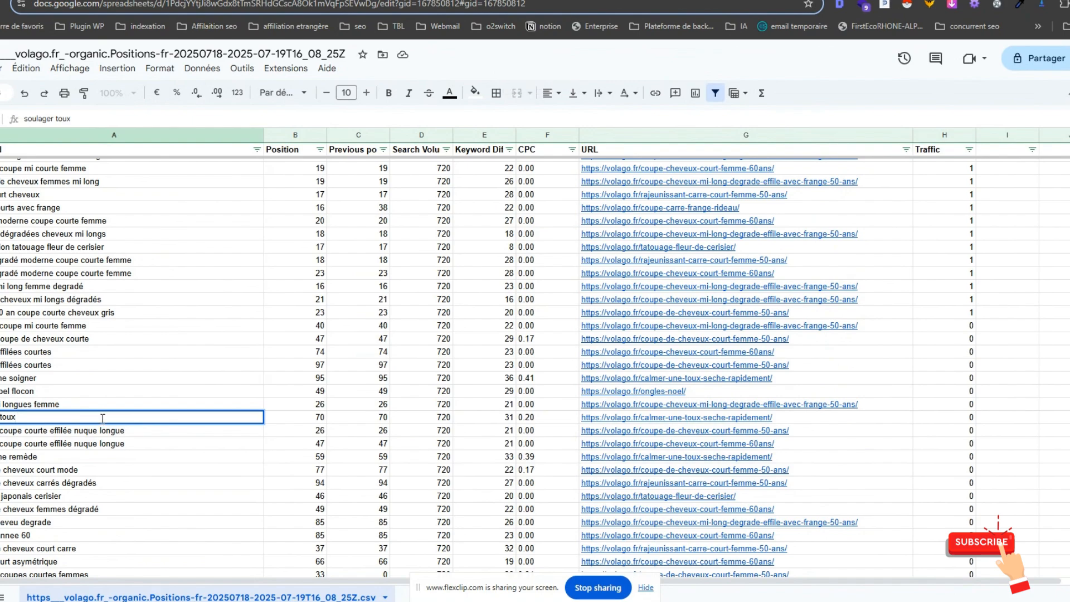
{"action": "key", "text": "ctrl+a"}
{"action": "key", "text": "ctrl+Tab"}
{"action": "left_click", "coordinate": [407, 182]}
{"action": "type", "text": "soulager toux"}
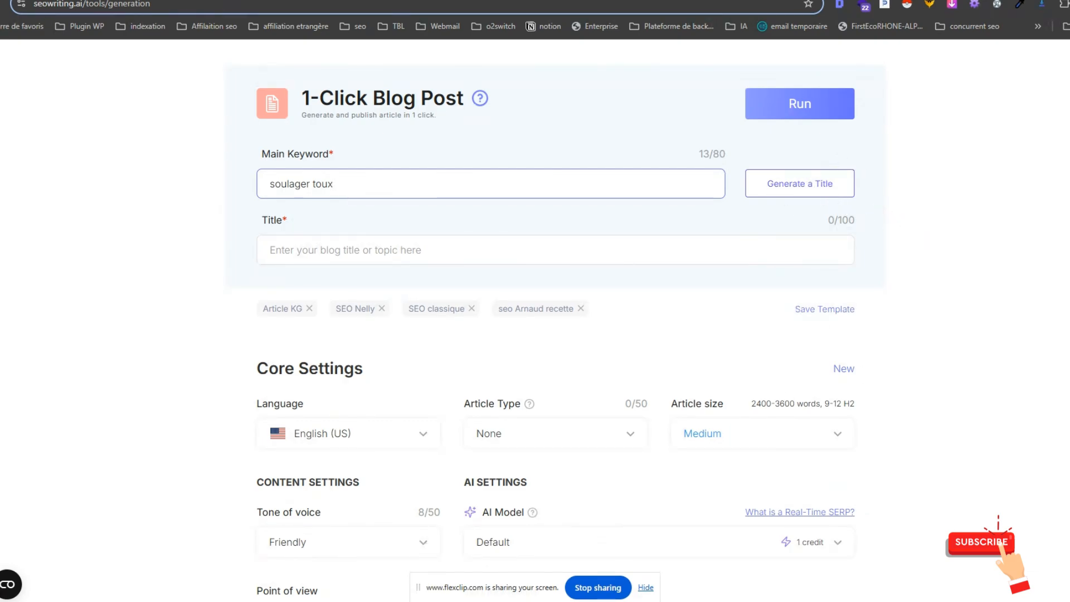
Search Google for "soulager toux" in a new tab and examine the ranking pages, related questions and featured snippet list
{"action": "key", "text": "ctrl+t"}
{"action": "left_click", "coordinate": [478, 217]}
{"action": "type", "text": "soulager toux"}
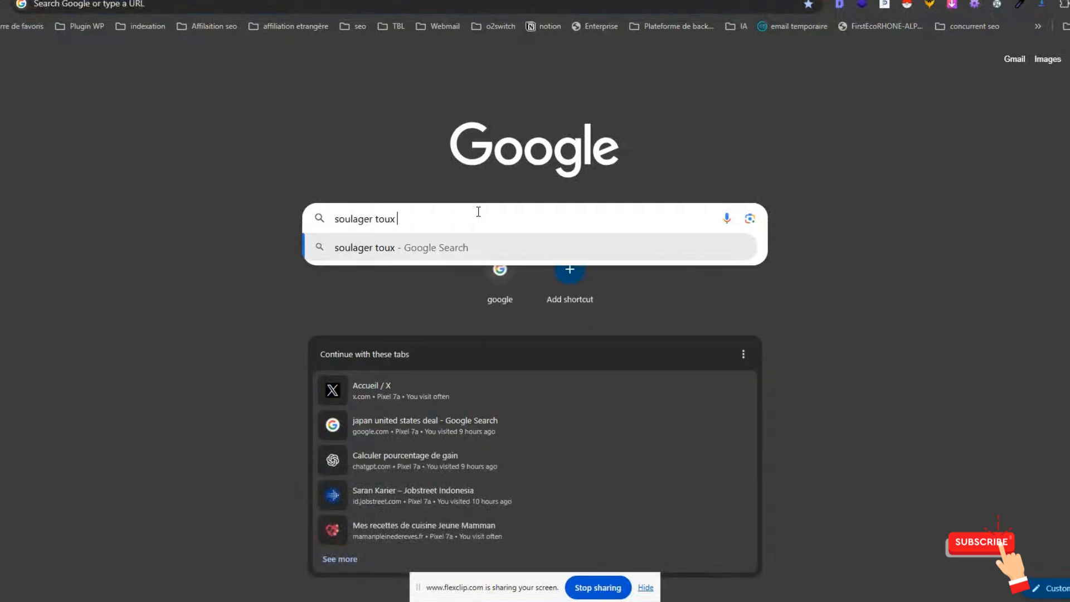
{"action": "key", "text": "Return"}
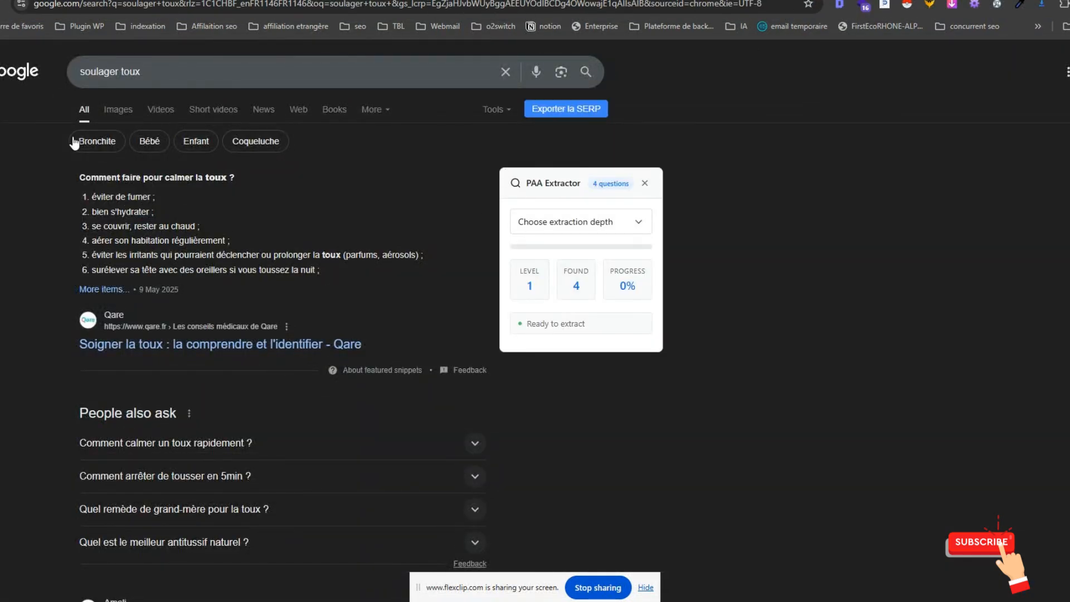
{"action": "scroll", "coordinate": [85, 184], "scroll_direction": "down", "scroll_amount": 8}
{"action": "scroll", "coordinate": [86, 184], "scroll_direction": "down", "scroll_amount": 2}
{"action": "scroll", "coordinate": [74, 165], "scroll_direction": "up", "scroll_amount": 3}
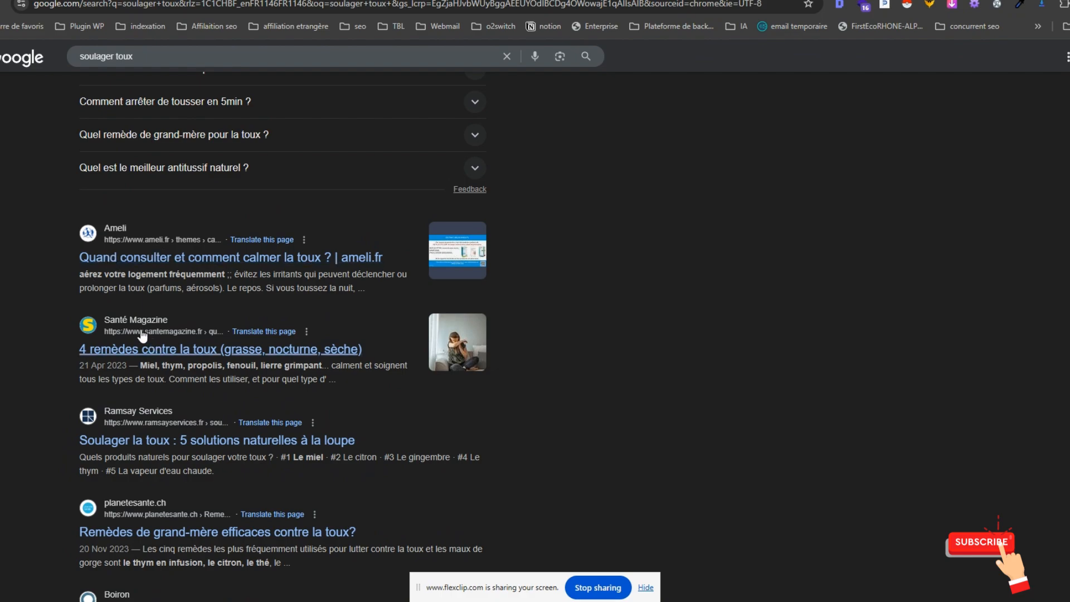
{"action": "scroll", "coordinate": [195, 457], "scroll_direction": "up", "scroll_amount": 4}
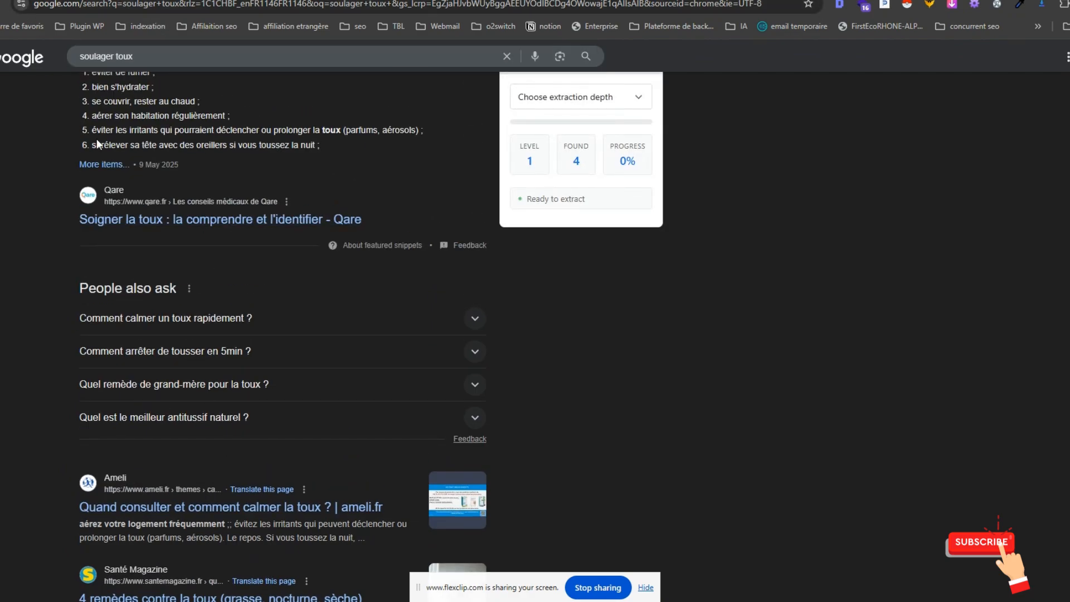
{"action": "scroll", "coordinate": [96, 140], "scroll_direction": "up", "scroll_amount": 3}
{"action": "left_click_drag", "start_coordinate": [81, 192], "coordinate": [382, 273]}
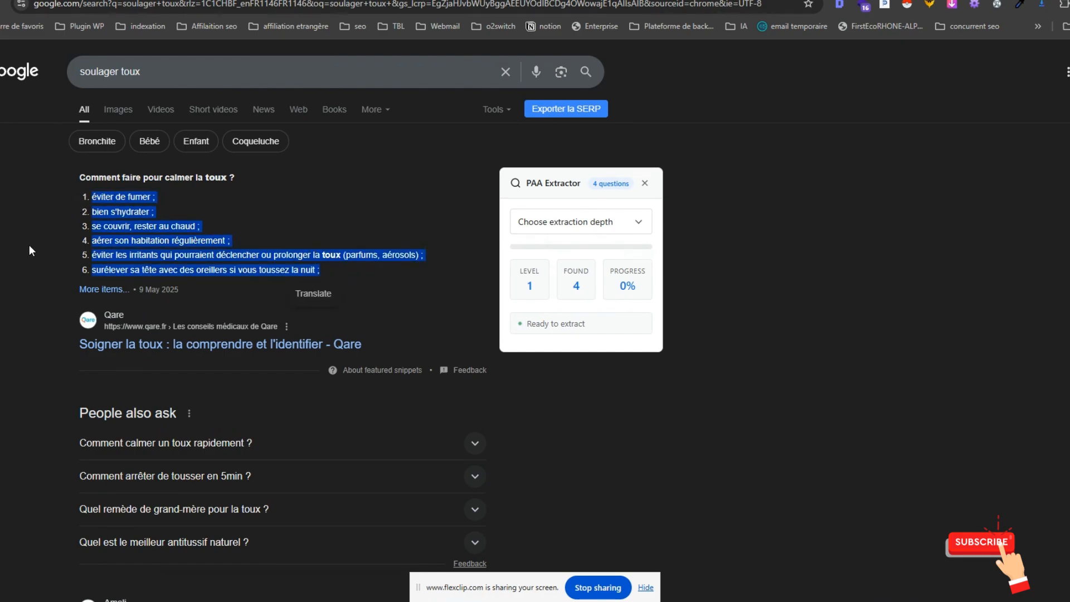
Return to the 1-Click Blog Post form and generate a title from the main keyword
{"action": "left_click", "coordinate": [279, 0]}
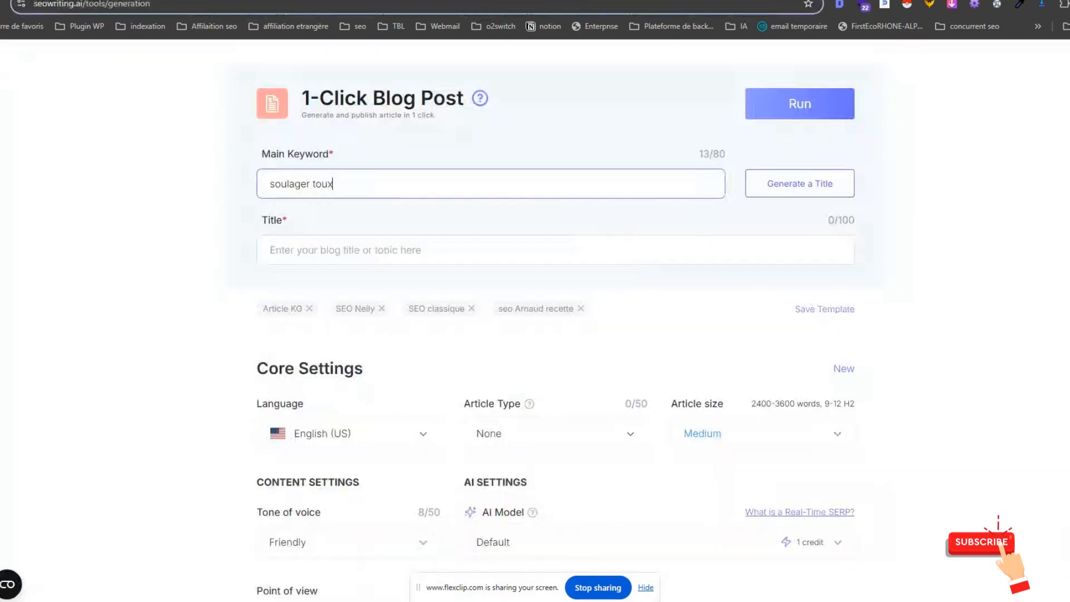
{"action": "left_click", "coordinate": [840, 183]}
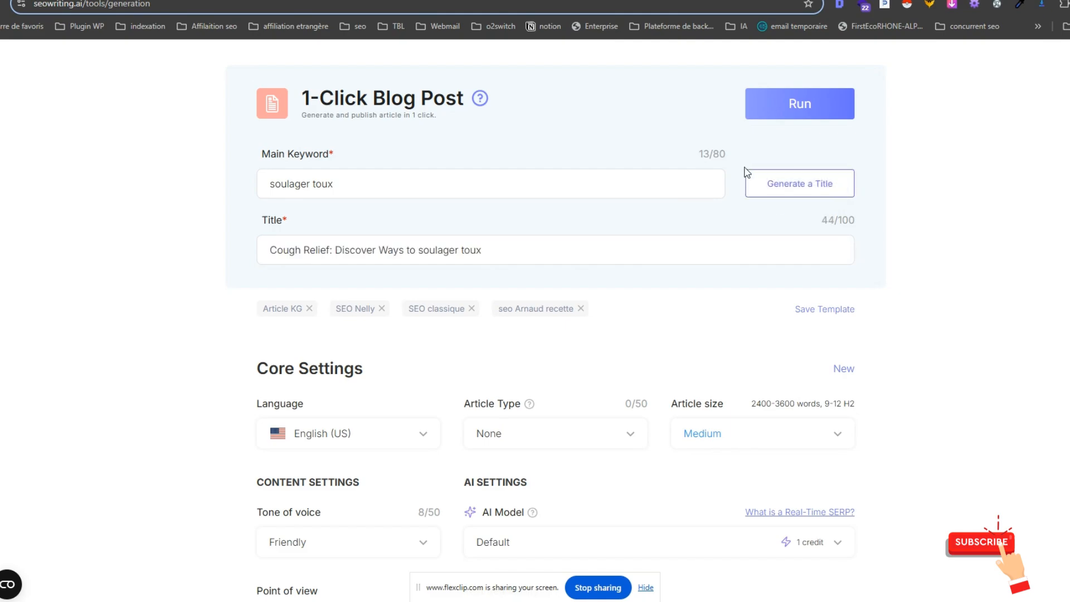
Set the article language to French and generate a new title from the main keyword
{"action": "left_click", "coordinate": [385, 442]}
{"action": "scroll", "coordinate": [321, 332], "scroll_direction": "down", "scroll_amount": 12}
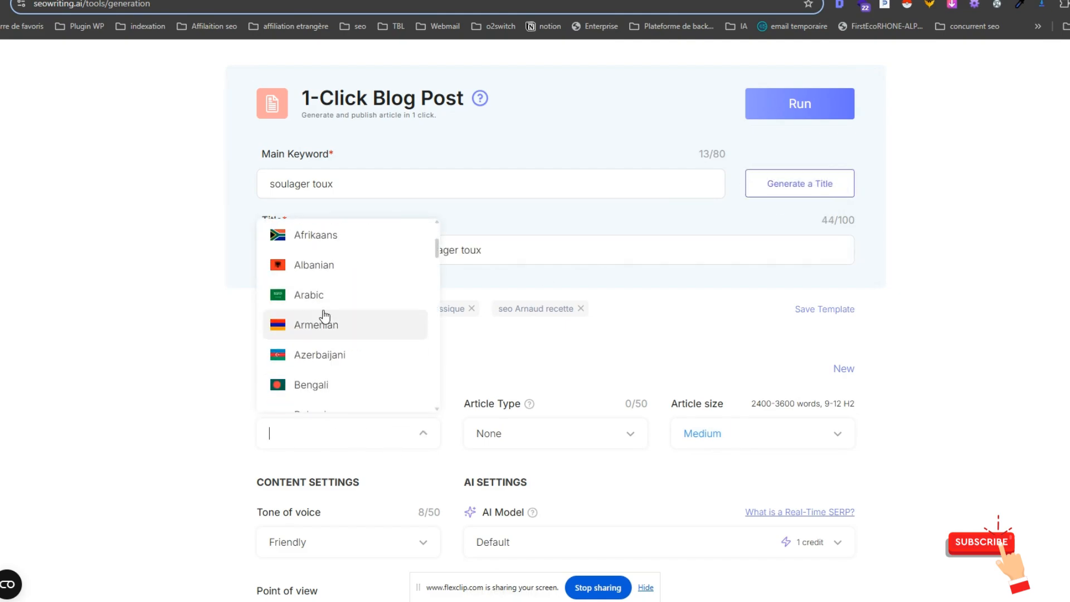
{"action": "left_click", "coordinate": [287, 279]}
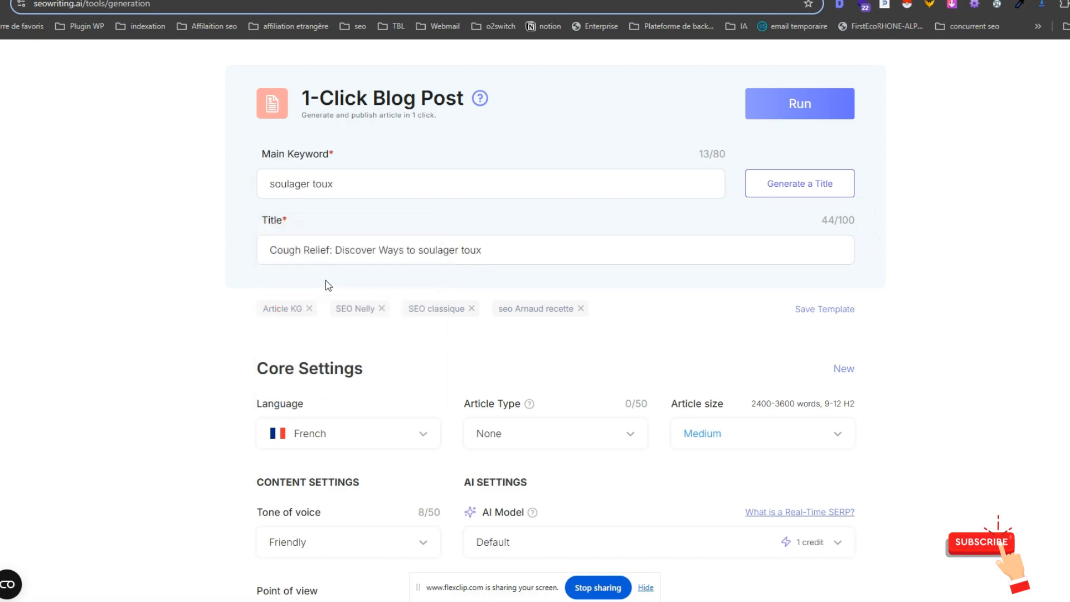
{"action": "left_click", "coordinate": [814, 188]}
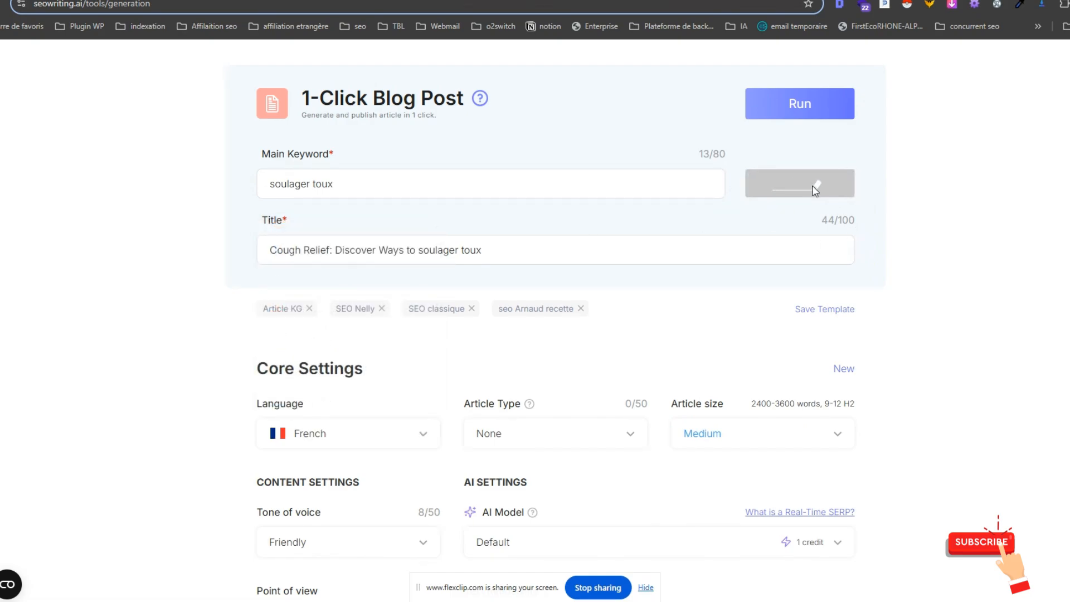
Check the featured snippet question in the Google results, then make the title read "Comment soulager une toux tenace ?"
{"action": "left_click", "coordinate": [479, 257]}
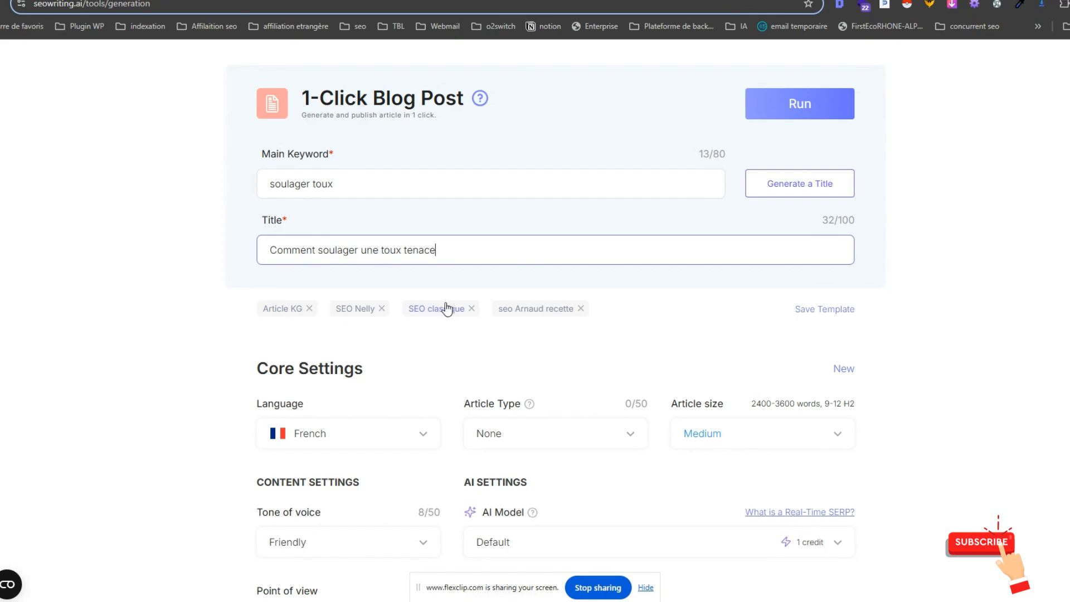
{"action": "left_click", "coordinate": [445, 0]}
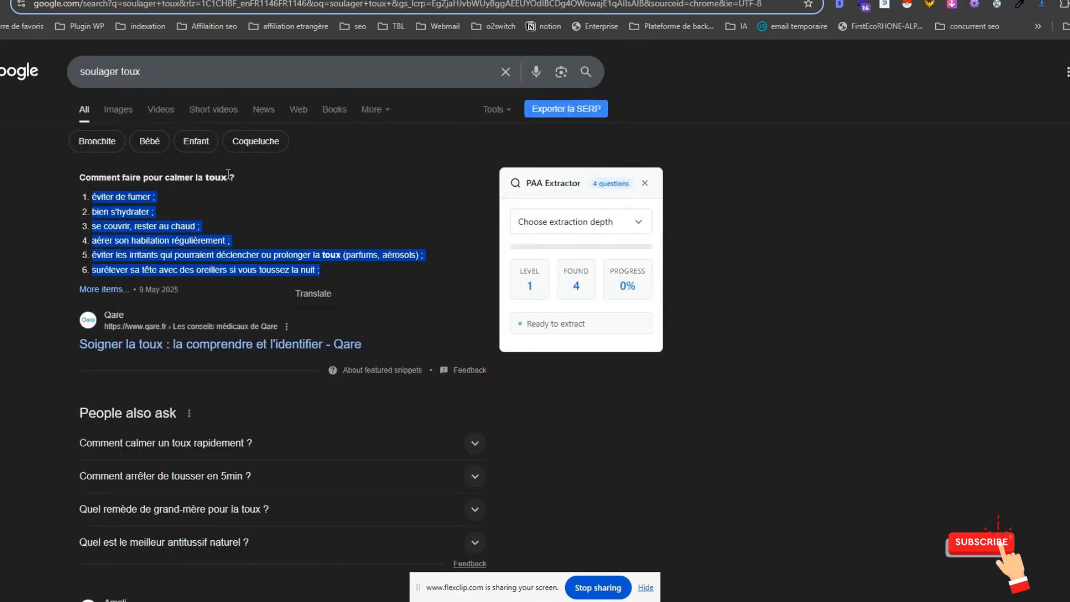
{"action": "left_click_drag", "start_coordinate": [247, 179], "coordinate": [45, 181]}
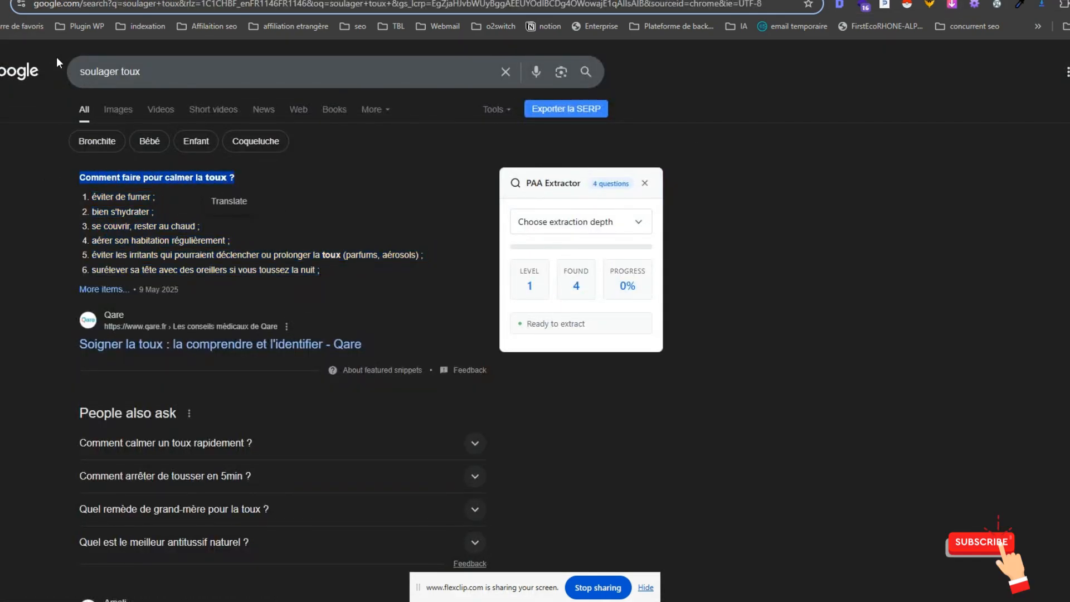
{"action": "left_click", "coordinate": [356, 0]}
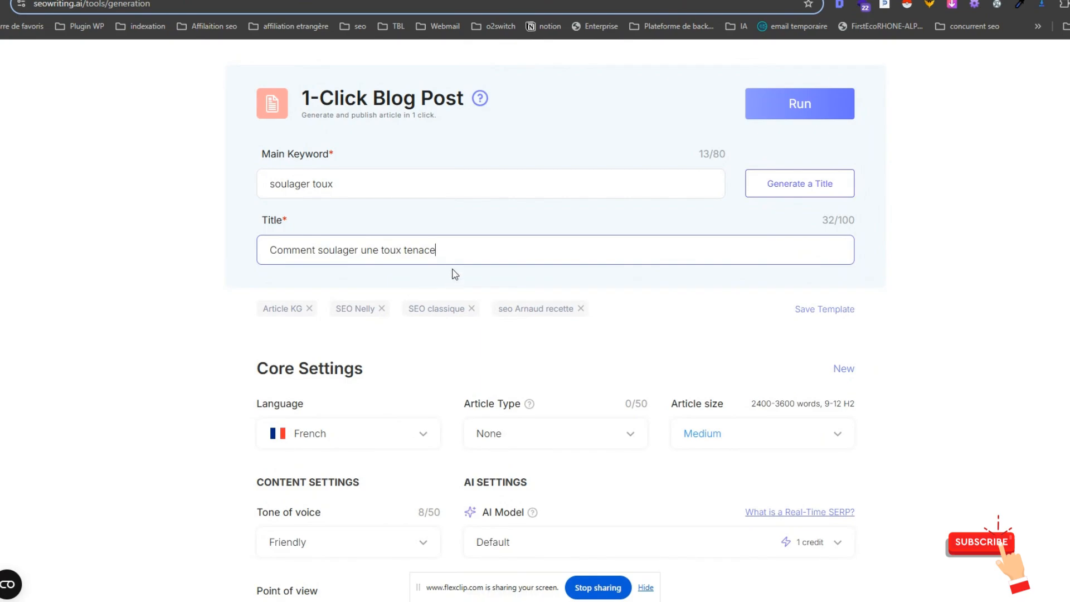
{"action": "type", "text": "?"}
Look over the form's settings and apply the saved "Article KG" template
{"action": "scroll", "coordinate": [538, 326], "scroll_direction": "down", "scroll_amount": 1}
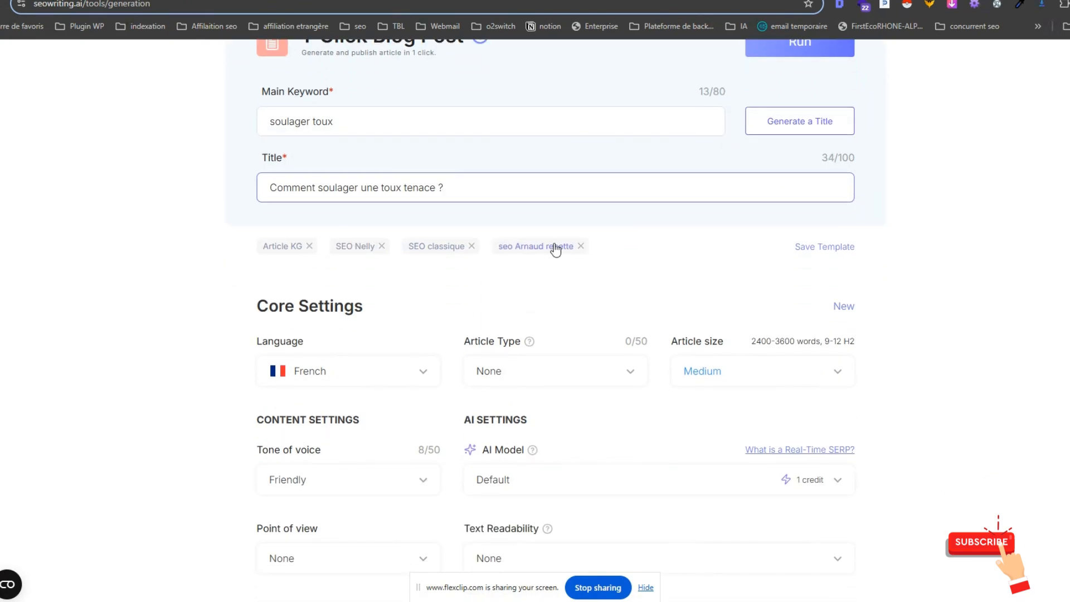
{"action": "scroll", "coordinate": [430, 246], "scroll_direction": "down", "scroll_amount": 2}
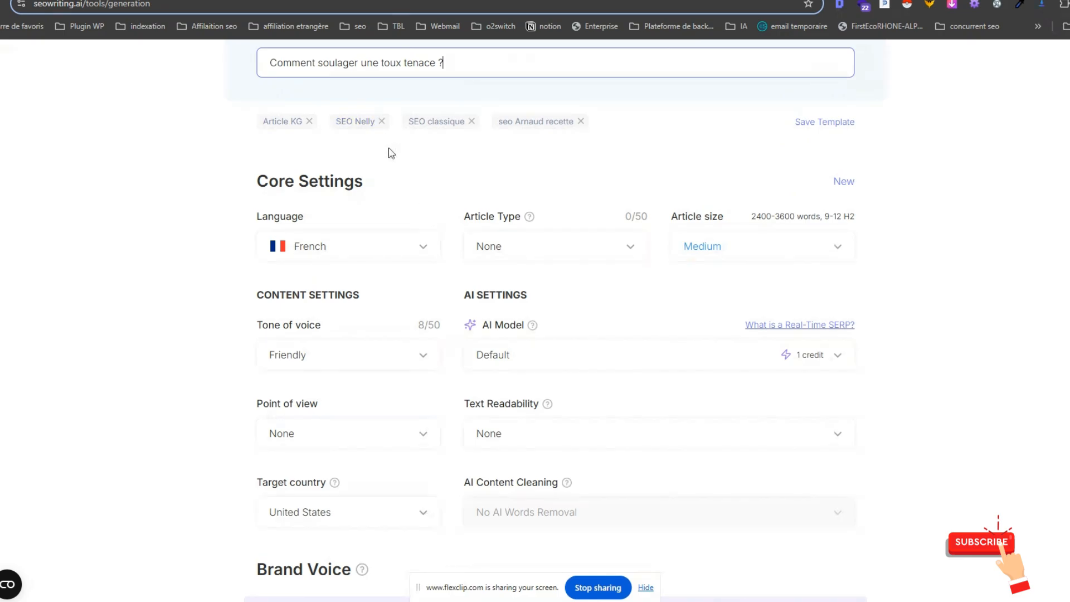
{"action": "scroll", "coordinate": [430, 282], "scroll_direction": "down", "scroll_amount": 7}
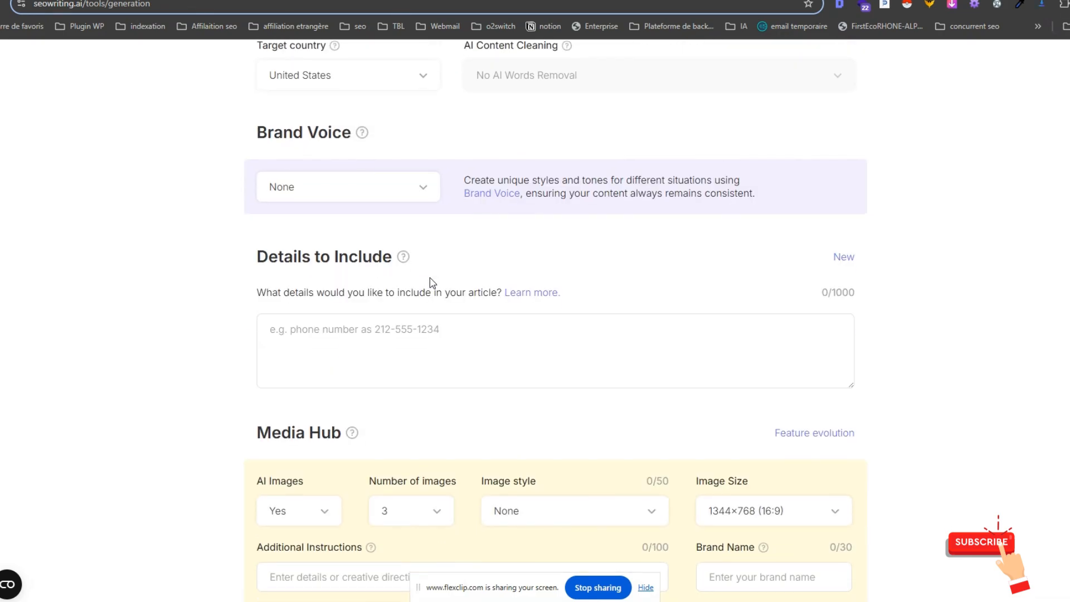
{"action": "scroll", "coordinate": [433, 283], "scroll_direction": "down", "scroll_amount": 4}
{"action": "scroll", "coordinate": [630, 413], "scroll_direction": "up", "scroll_amount": 12}
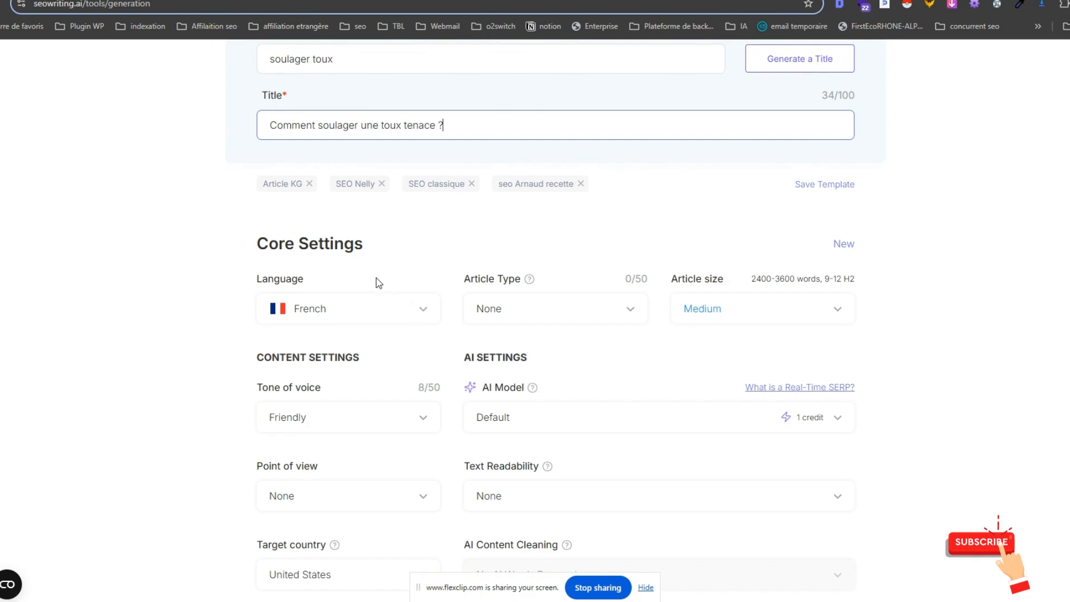
{"action": "left_click", "coordinate": [281, 183]}
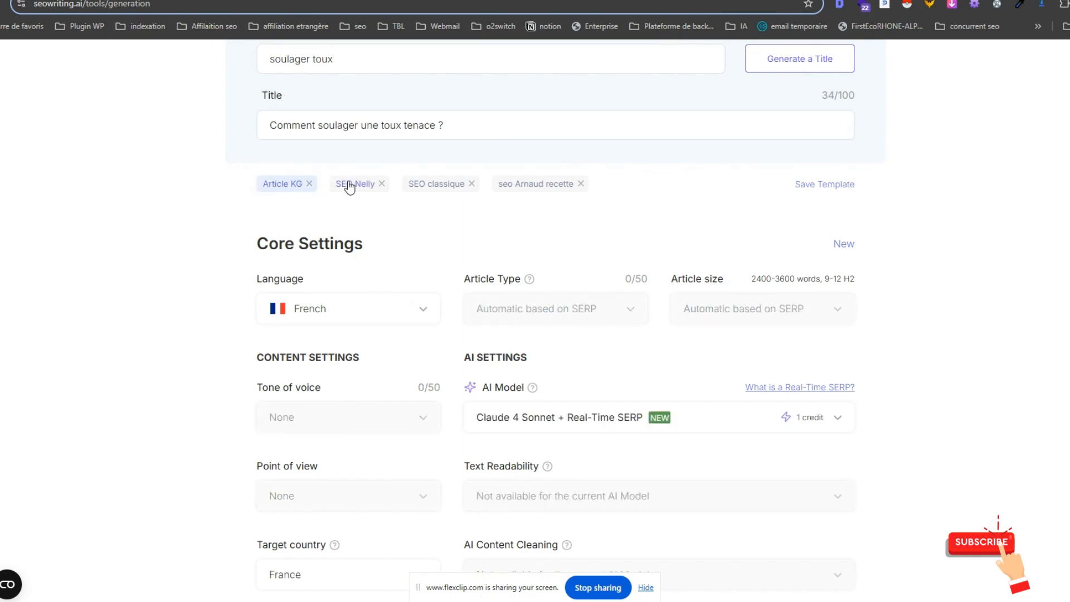
{"action": "scroll", "coordinate": [377, 299], "scroll_direction": "down", "scroll_amount": 2}
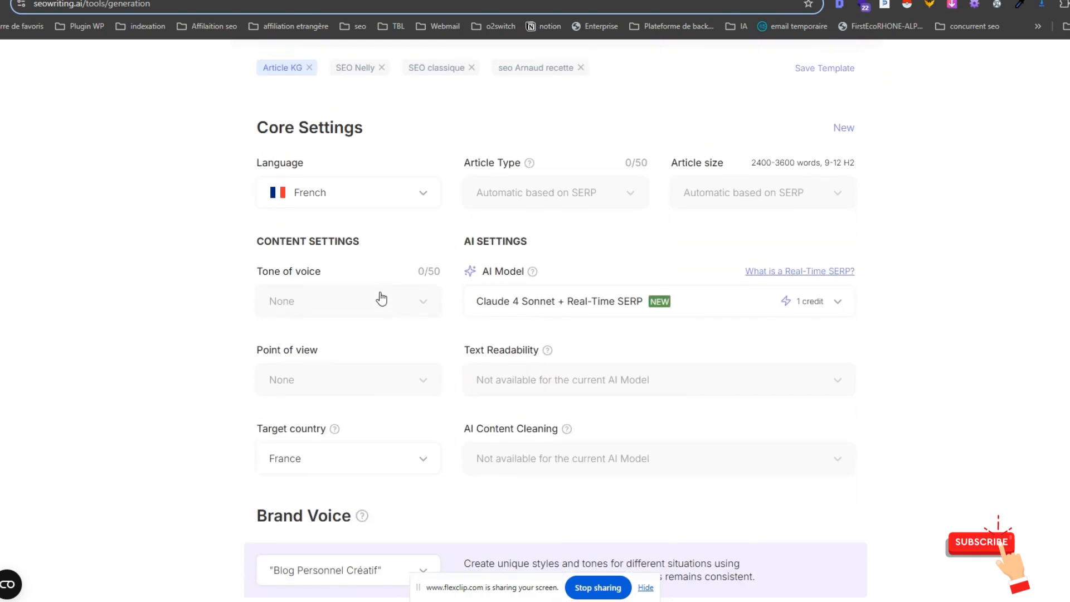
{"action": "scroll", "coordinate": [382, 335], "scroll_direction": "up", "scroll_amount": 3}
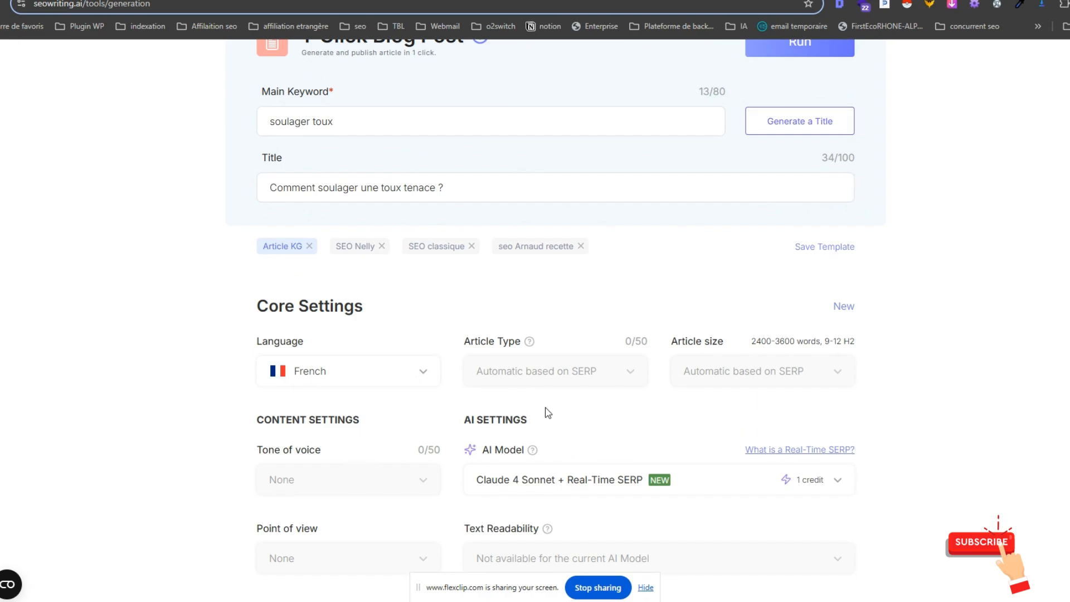
Review the available AI models and select Claude 4 Sonnet + Real-Time SERP
{"action": "scroll", "coordinate": [546, 412], "scroll_direction": "down", "scroll_amount": 3}
{"action": "left_click", "coordinate": [550, 295]}
{"action": "scroll", "coordinate": [608, 379], "scroll_direction": "down", "scroll_amount": 2}
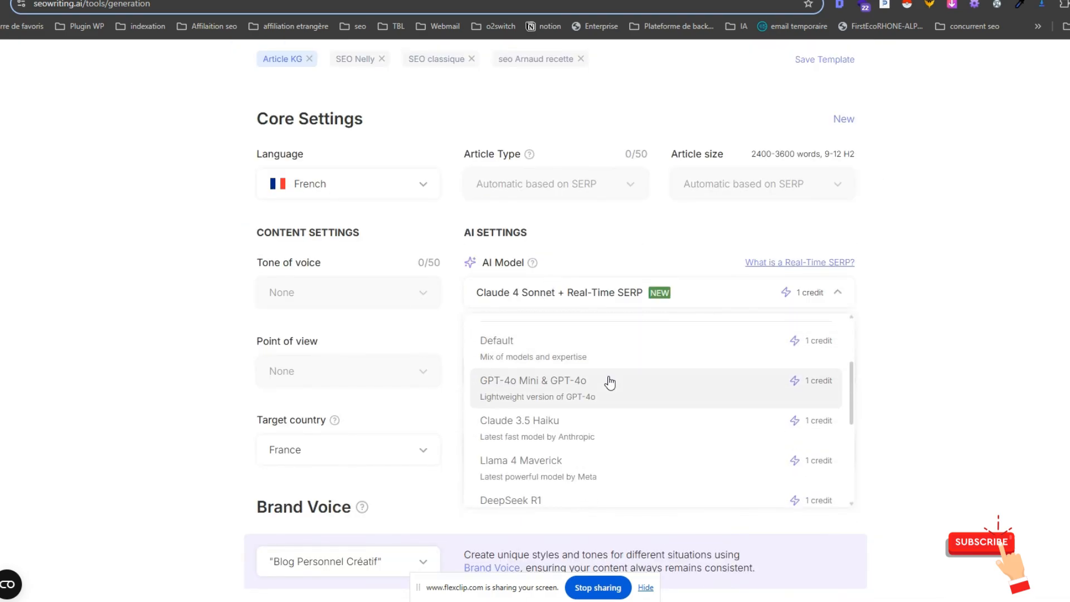
{"action": "scroll", "coordinate": [633, 418], "scroll_direction": "down", "scroll_amount": 3}
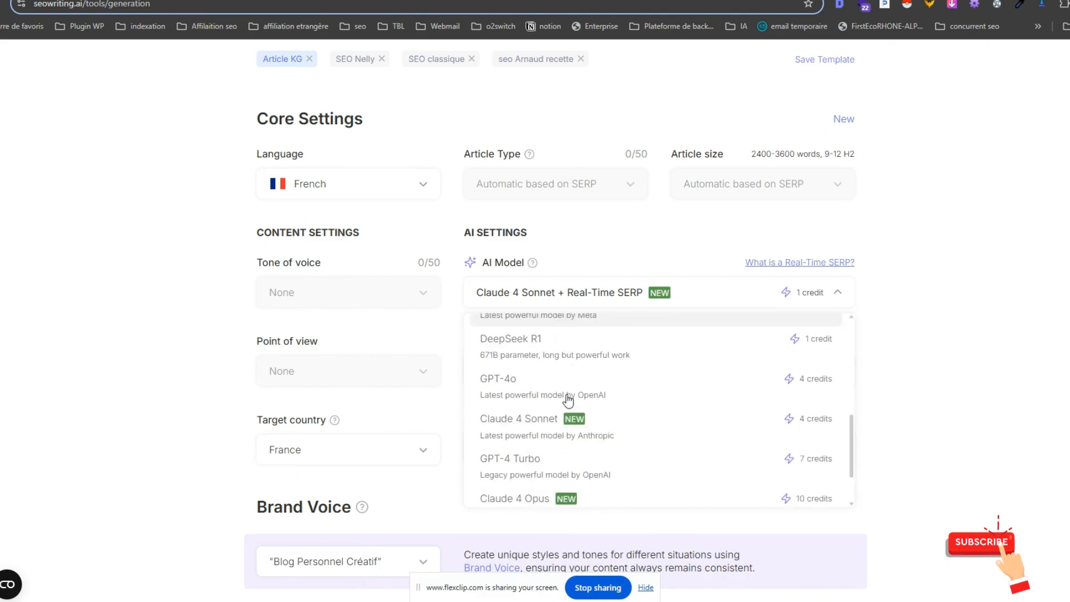
{"action": "scroll", "coordinate": [568, 399], "scroll_direction": "down", "scroll_amount": 1}
{"action": "scroll", "coordinate": [569, 390], "scroll_direction": "up", "scroll_amount": 6}
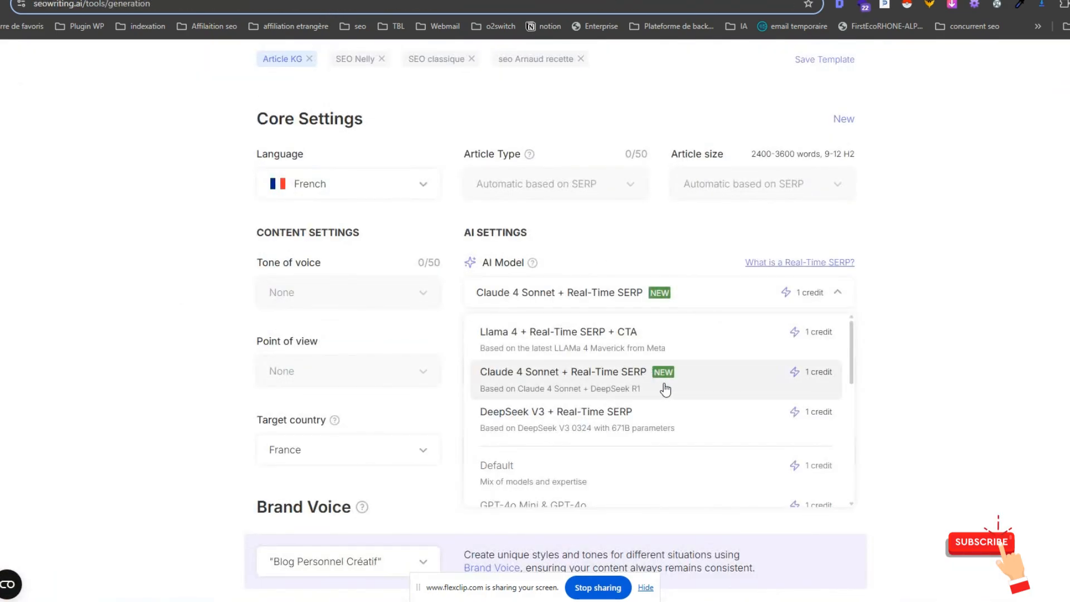
{"action": "left_click", "coordinate": [665, 389]}
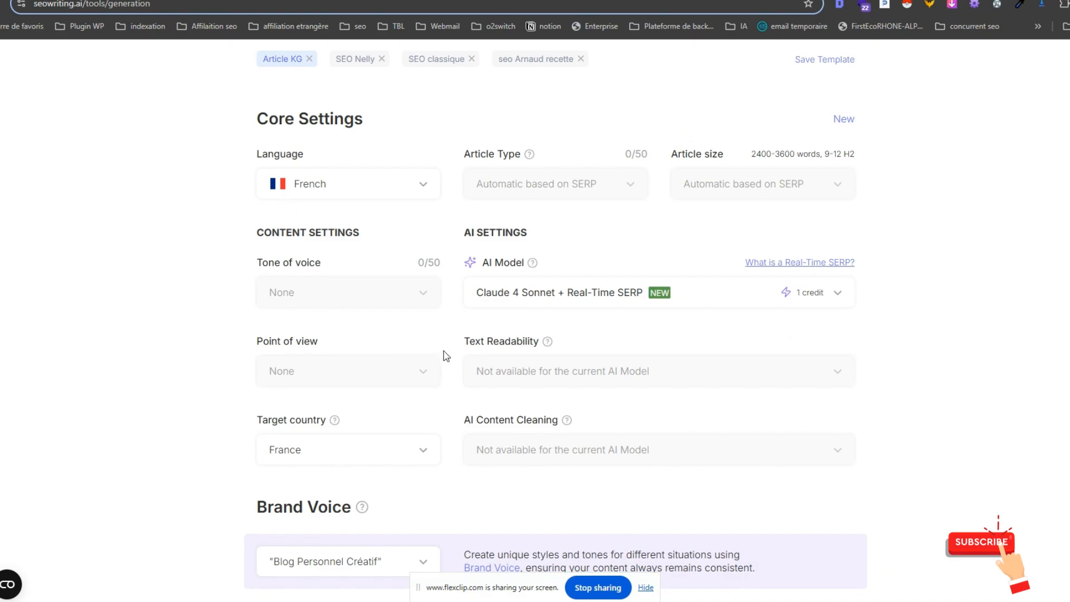
Check the target country setting and select the "Blog Personnel Créatif" brand voice
{"action": "scroll", "coordinate": [327, 388], "scroll_direction": "down", "scroll_amount": 2}
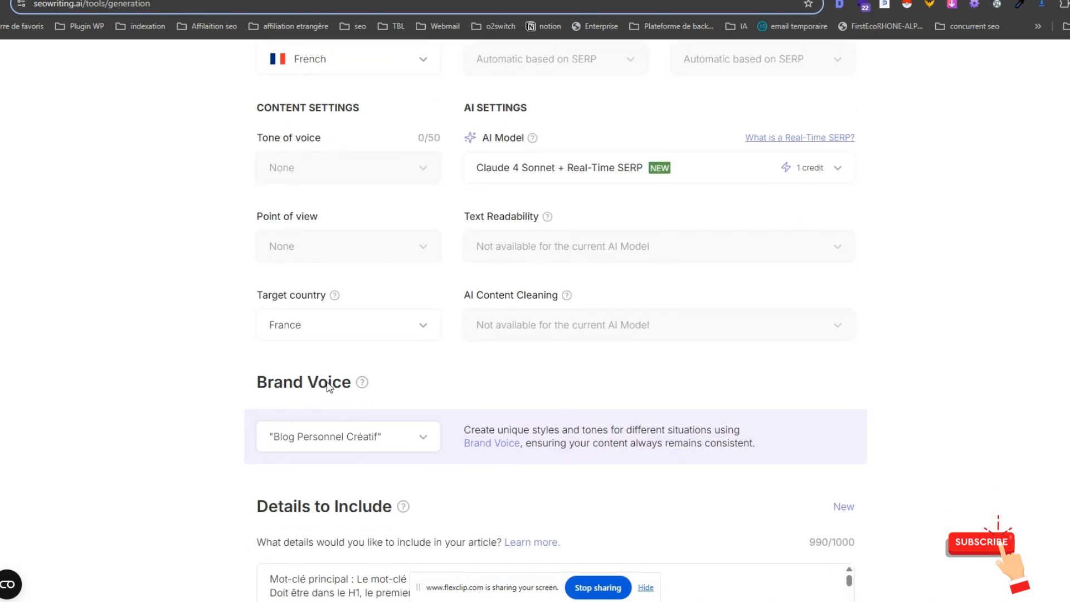
{"action": "left_click", "coordinate": [331, 327]}
{"action": "left_click", "coordinate": [231, 351]}
{"action": "left_click", "coordinate": [373, 451]}
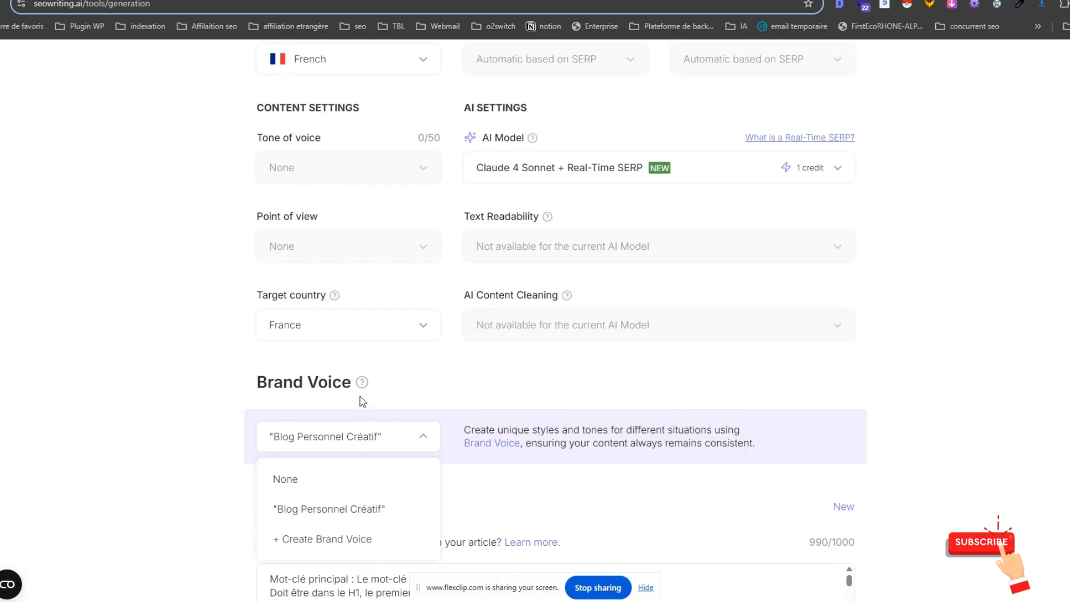
{"action": "left_click", "coordinate": [289, 508]}
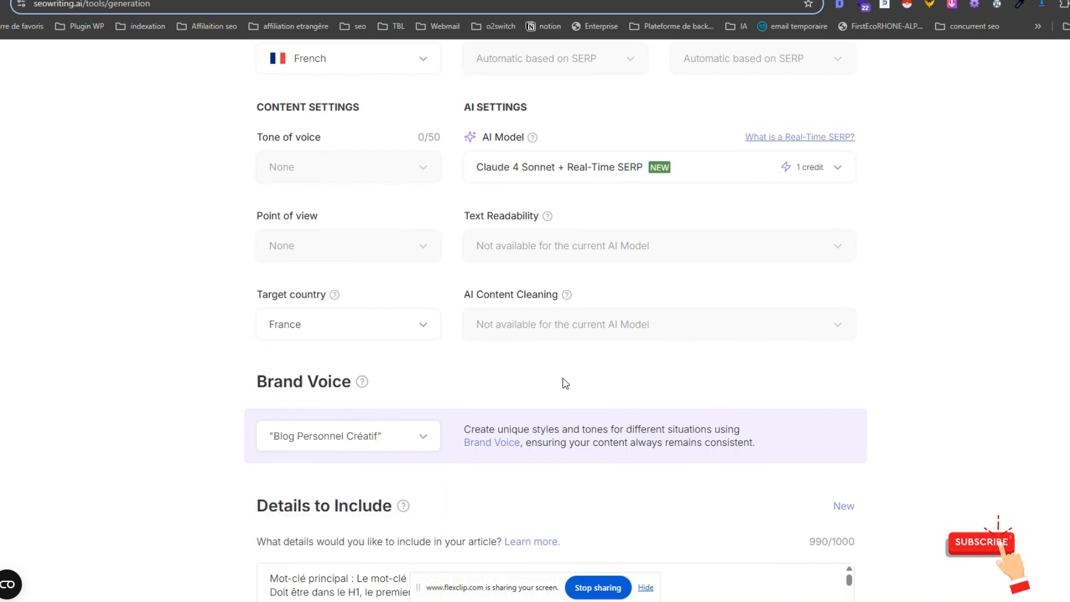
Read through the template's Details to Include text and delete all of it
{"action": "scroll", "coordinate": [564, 382], "scroll_direction": "down", "scroll_amount": 3}
{"action": "left_click", "coordinate": [451, 405]}
{"action": "scroll", "coordinate": [451, 405], "scroll_direction": "down", "scroll_amount": 3}
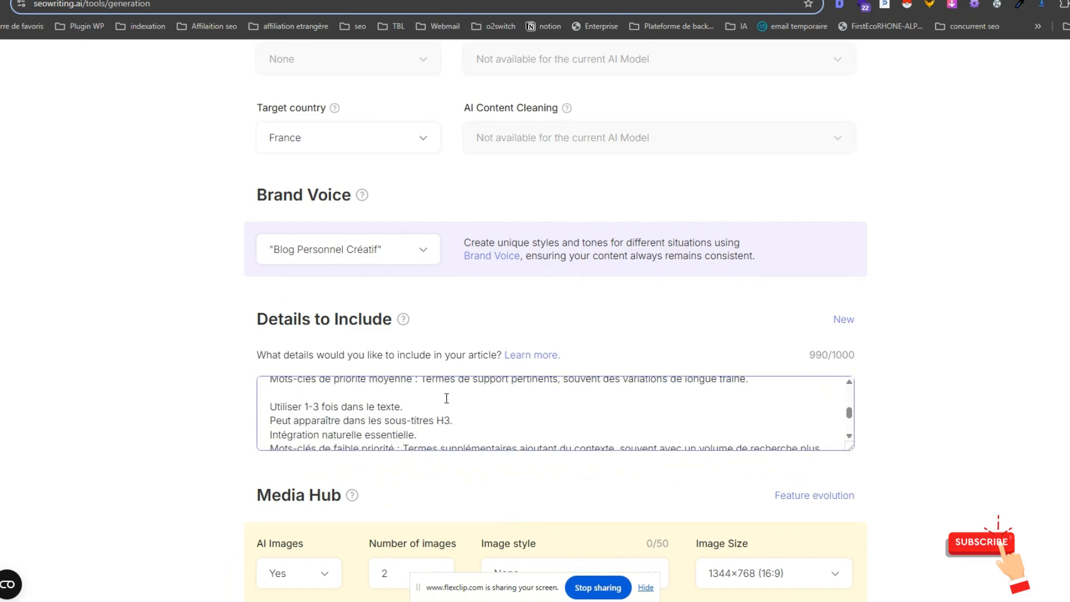
{"action": "scroll", "coordinate": [448, 402], "scroll_direction": "up", "scroll_amount": 3}
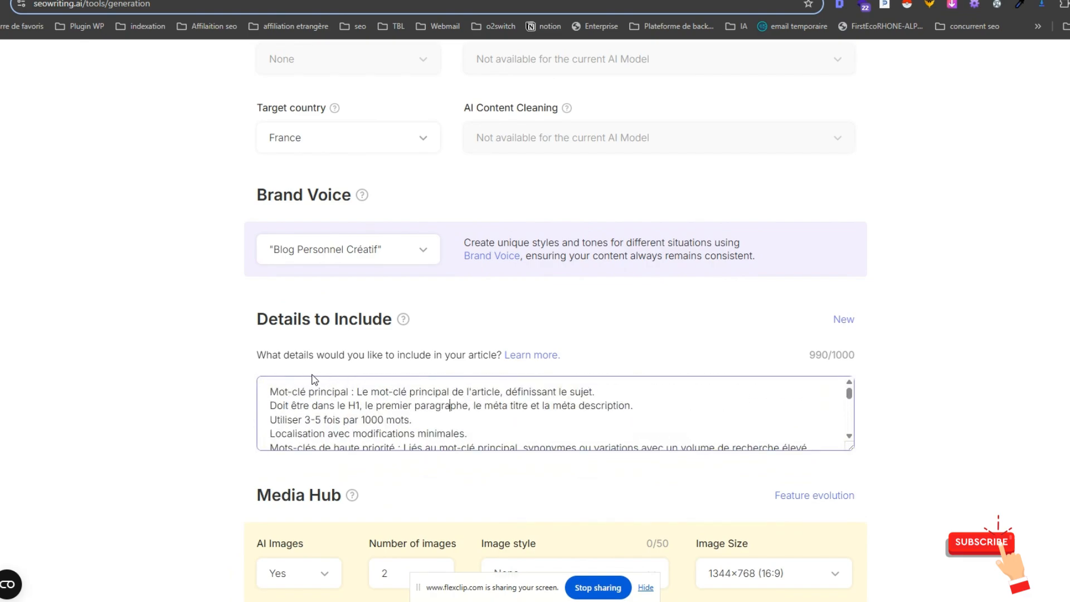
{"action": "left_click", "coordinate": [349, 405]}
{"action": "key", "text": "ctrl+a"}
{"action": "key", "text": "BackSpace"}
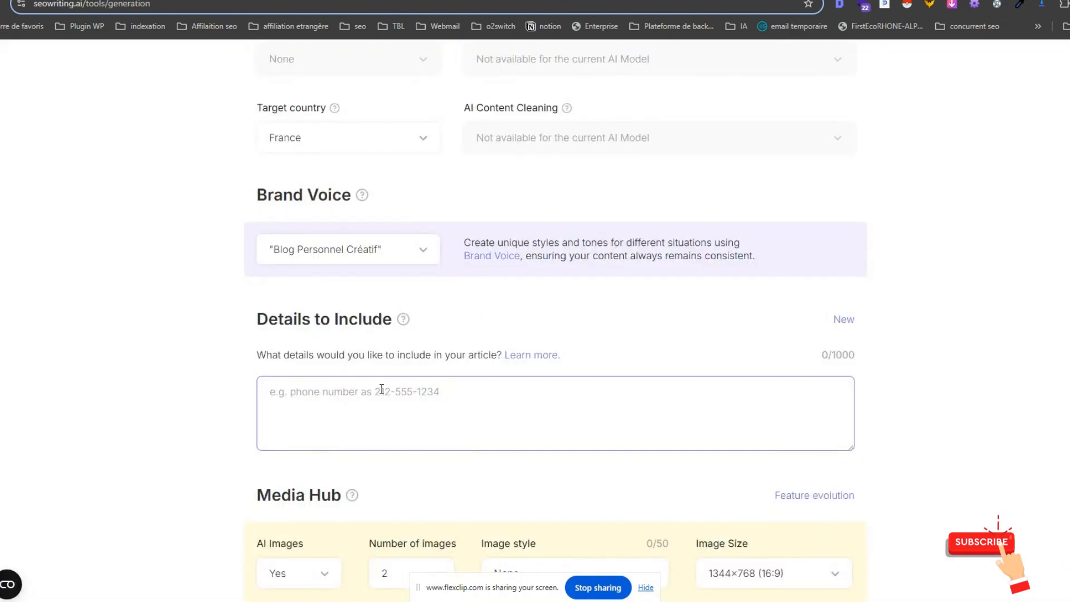
Enter "Je veux une liste détailler de pratiques pour soulager la toux." as the first line of the article details
{"action": "type", "text": "Je veux une"}
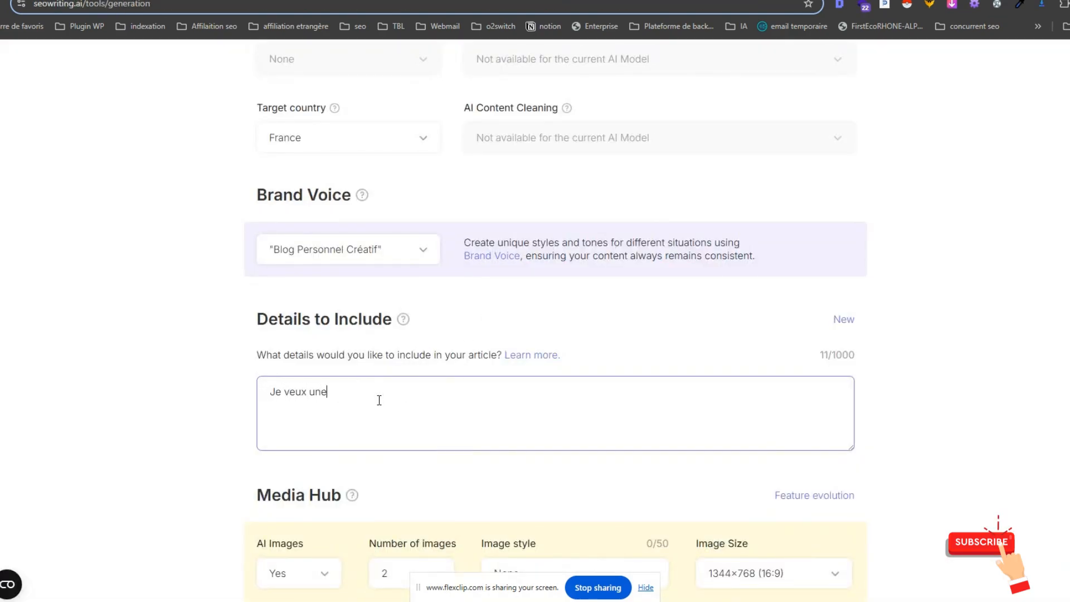
{"action": "type", "text": " liste"}
{"action": "key", "text": "BackSpace"}
{"action": "type", "text": "detailler"}
{"action": "key", "text": "BackSpace"}
{"action": "key", "text": "BackSpace"}
{"action": "key", "text": "BackSpace"}
{"action": "key", "text": "BackSpace"}
{"action": "type", "text": "étailler pou"}
{"action": "key", "text": "BackSpace"}
{"action": "key", "text": "BackSpace"}
{"action": "key", "text": "BackSpace"}
{"action": "key", "text": "BackSpace"}
{"action": "type", "text": "de pratiques pour s"}
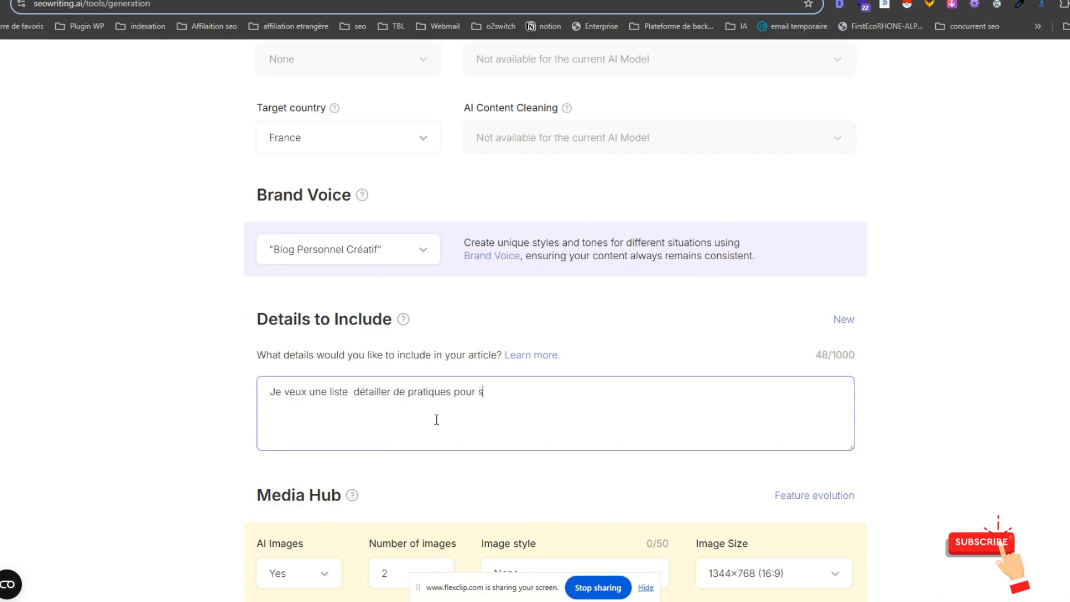
{"action": "type", "text": "oulager la tou"}
Add a second details line: "ne fait pas d'introp trop longue, repond direcement à la question avec une liste de procéde actionnable."
{"action": "type", "text": "gfait pas d'int"}
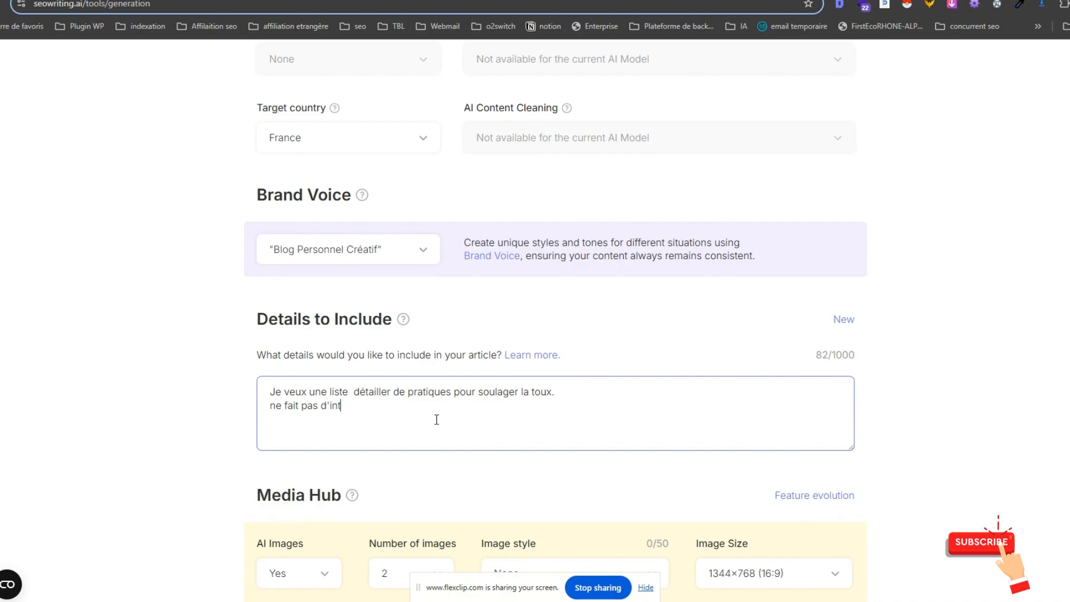
{"action": "type", "text": "rop trop longue"}
{"action": "key", "text": "BackSpace"}
{"action": "key", "text": "BackSpace"}
{"action": "key", "text": "BackSpace"}
{"action": "key", "text": "BackSpace"}
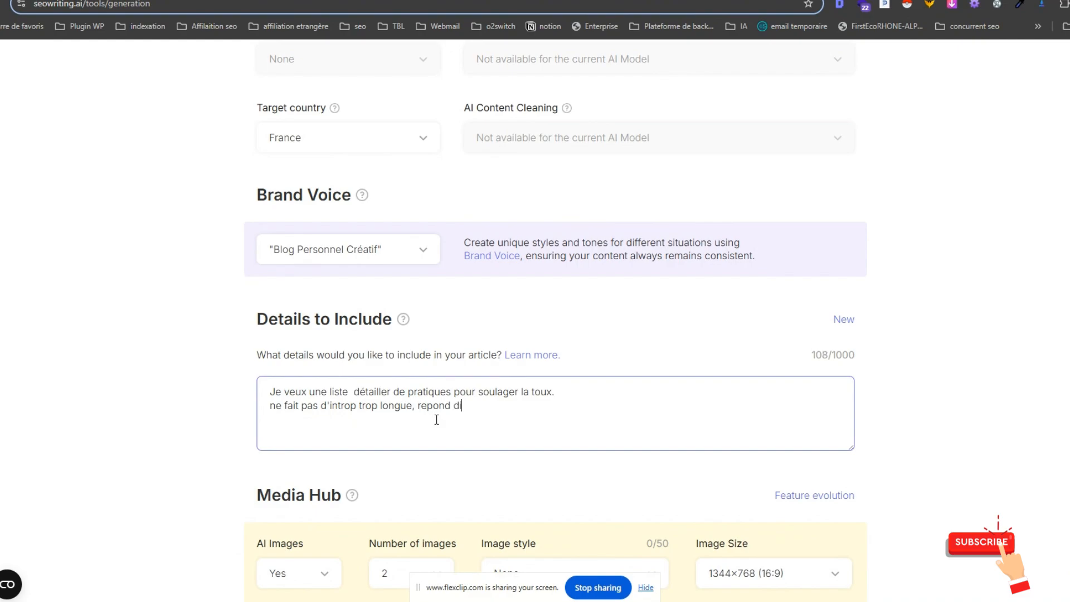
{"action": "type", "text": "recetment"}
{"action": "type", "text": "ement à la ques"}
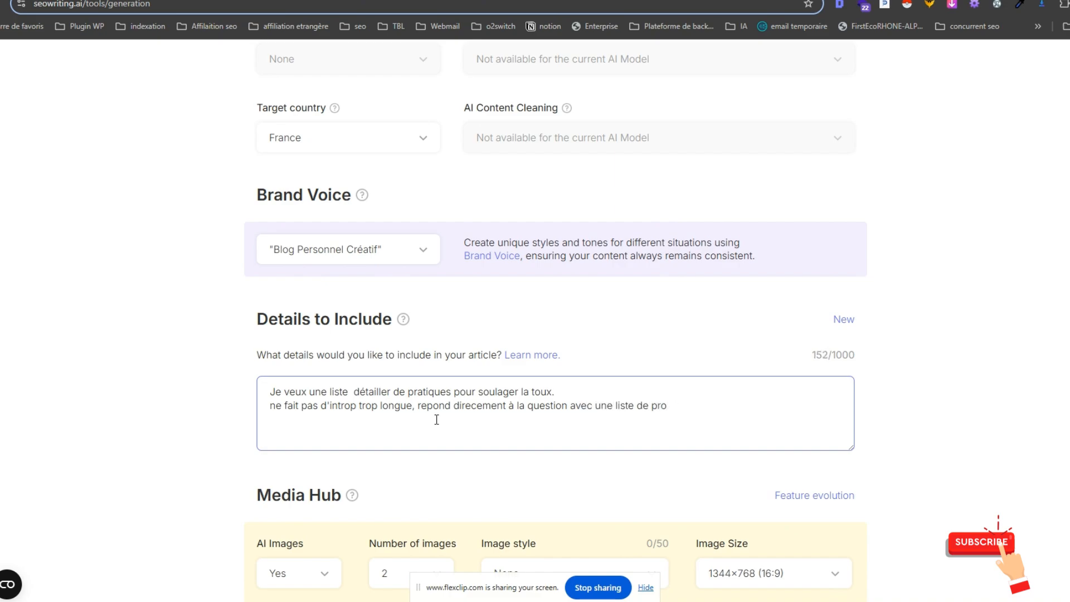
{"action": "type", "text": "e actionnb"}
After a blank line, add "Habille le texte mot en gras, titre Hn optimise avec des varinates selon le mot clé principale." to the details
{"action": "key", "text": "Return"}
{"action": "key", "text": "Return"}
{"action": "type", "text": "Habille le texte"}
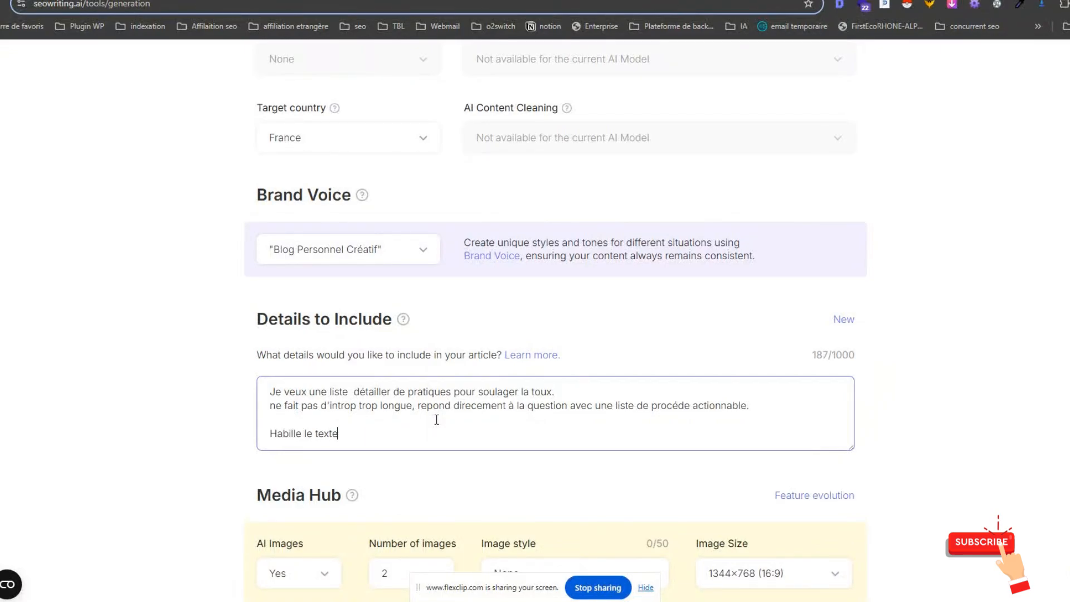
{"action": "type", "text": " mot en gras, titre Hn optims"}
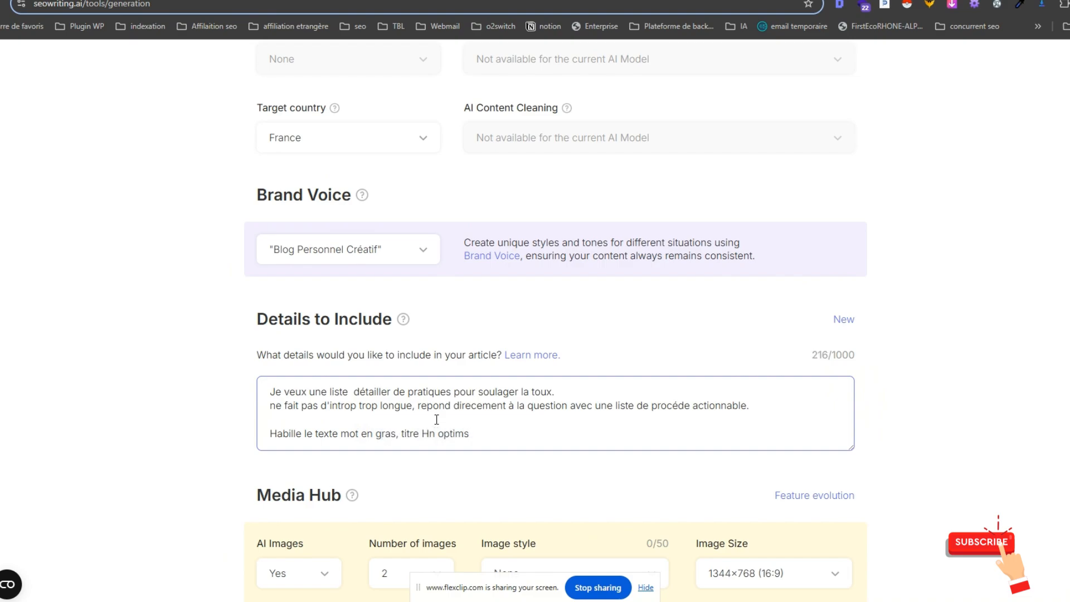
{"action": "key", "text": "BackSpace"}
{"action": "type", "text": "ise avec de"}
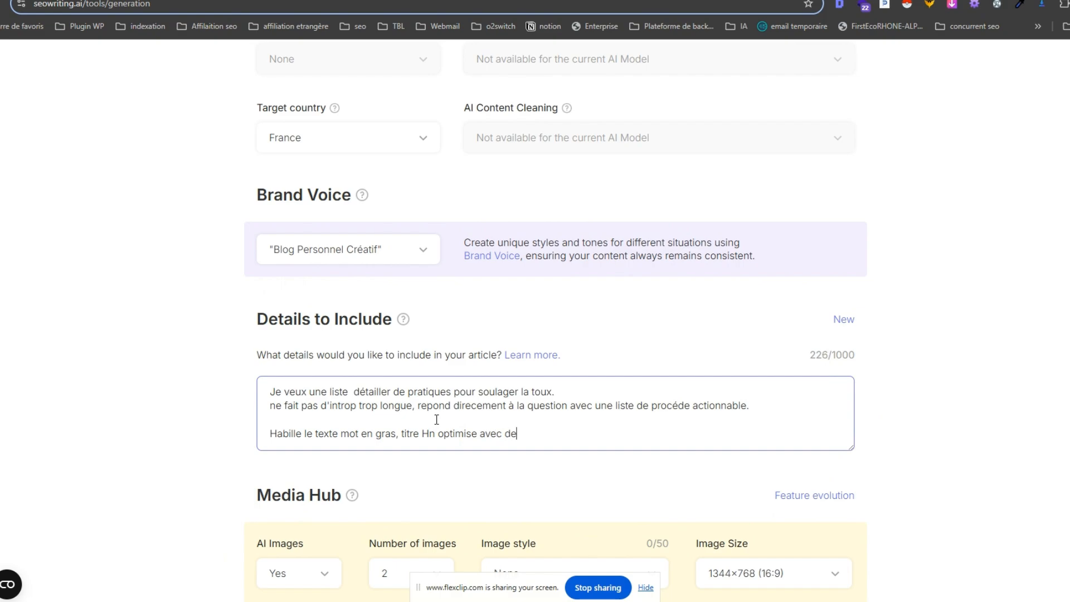
{"action": "type", "text": "s varinates selon le mot clé "}
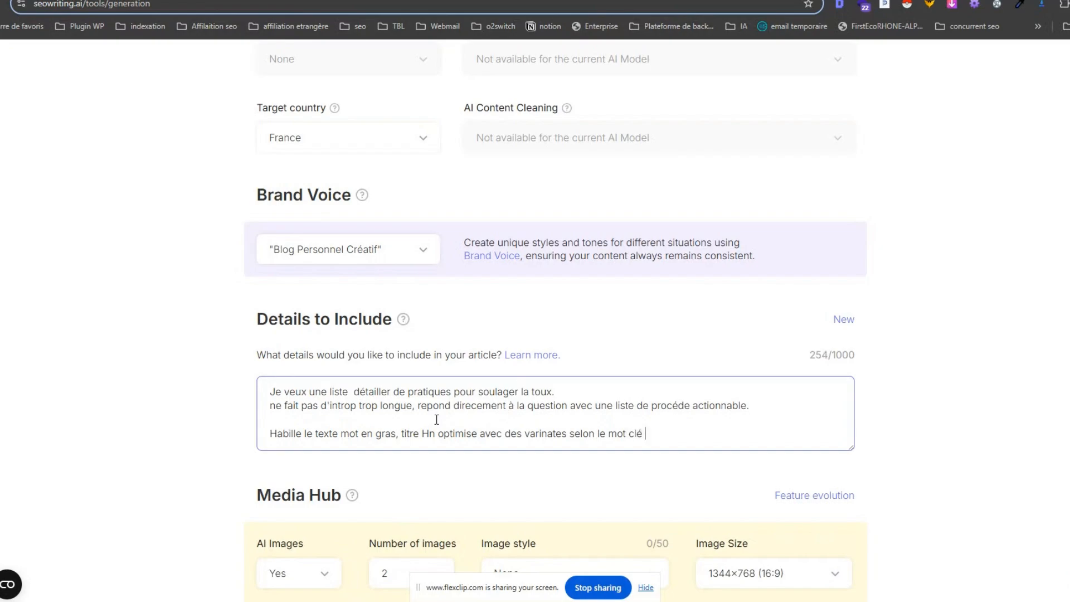
{"action": "type", "text": "principale."}
{"action": "scroll", "coordinate": [432, 369], "scroll_direction": "down", "scroll_amount": 1}
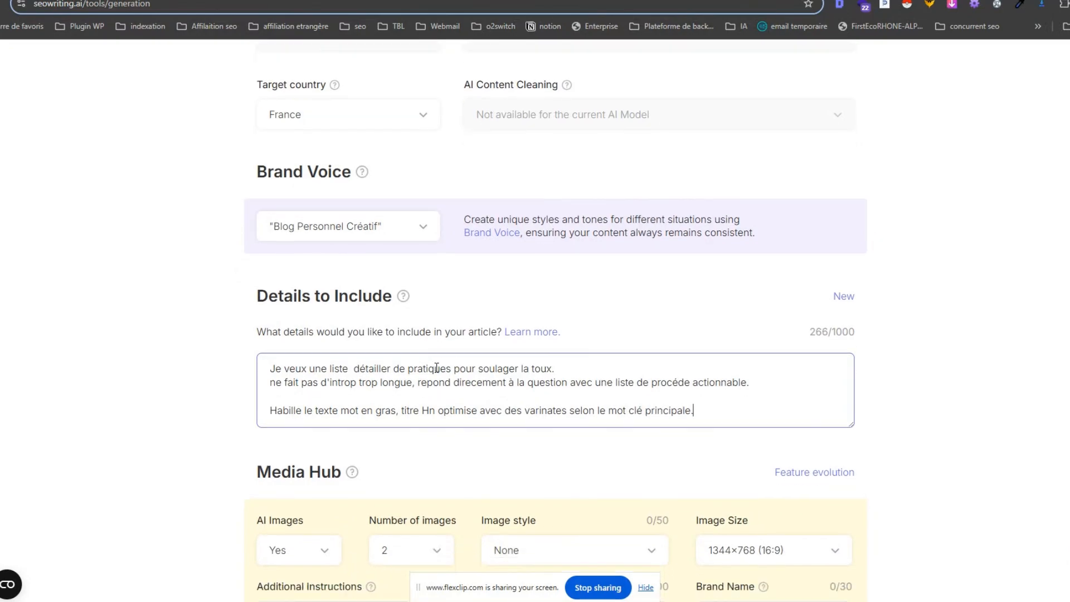
{"action": "scroll", "coordinate": [547, 293], "scroll_direction": "down", "scroll_amount": 3}
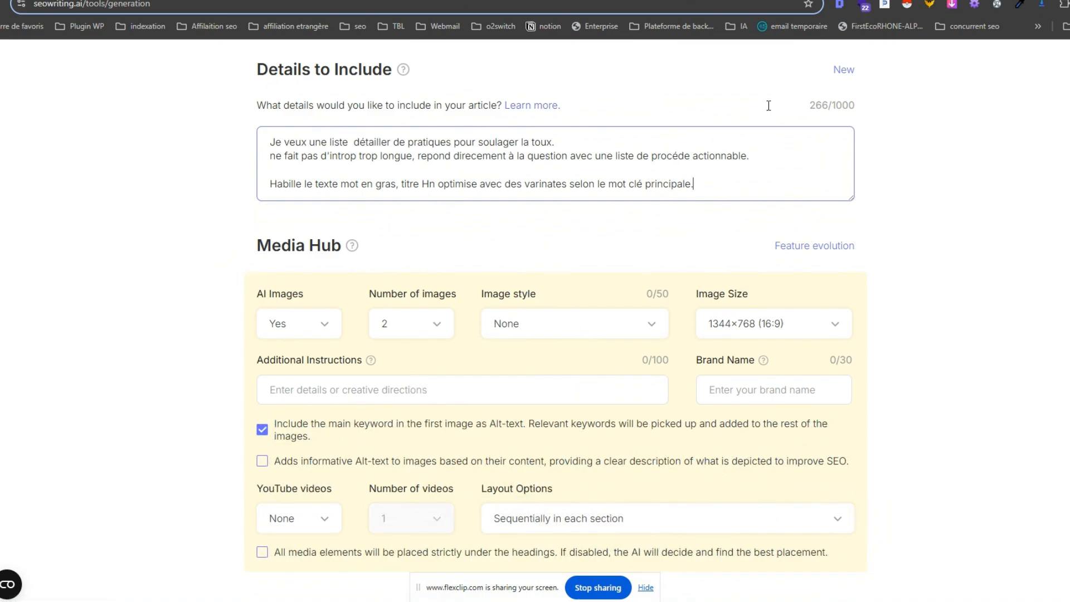
Switch to the Google results for "soulager toux" and open the Qare result "Soigner la toux : la comprendre et l'identifier" in a new tab
{"action": "left_click", "coordinate": [485, 1]}
{"action": "scroll", "coordinate": [477, 275], "scroll_direction": "down", "scroll_amount": 3}
{"action": "right_click", "coordinate": [229, 93]}
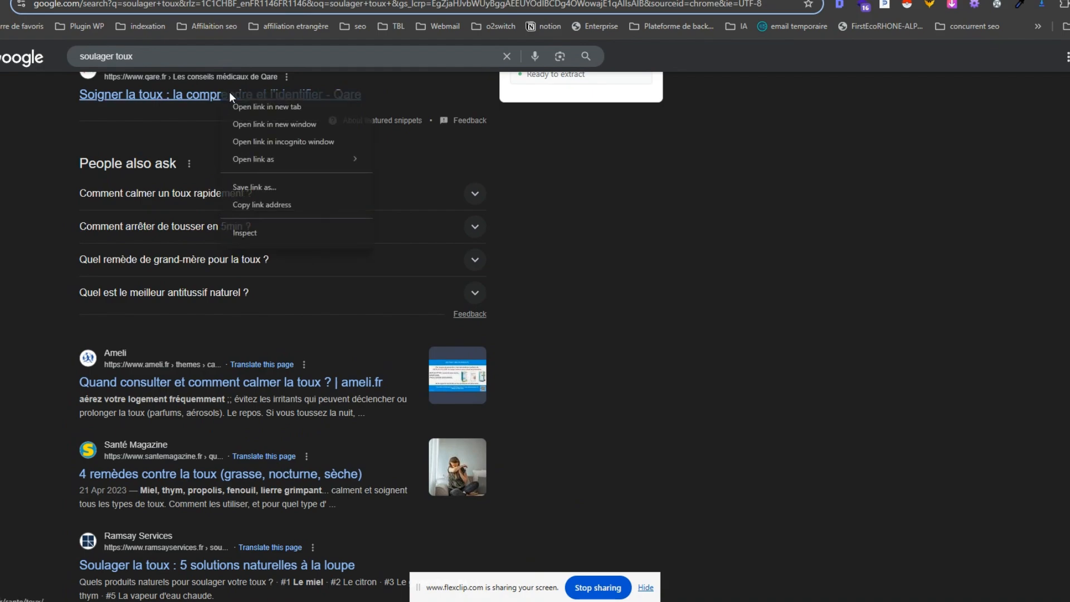
{"action": "left_click", "coordinate": [254, 107]}
{"action": "scroll", "coordinate": [268, 382], "scroll_direction": "down", "scroll_amount": 3}
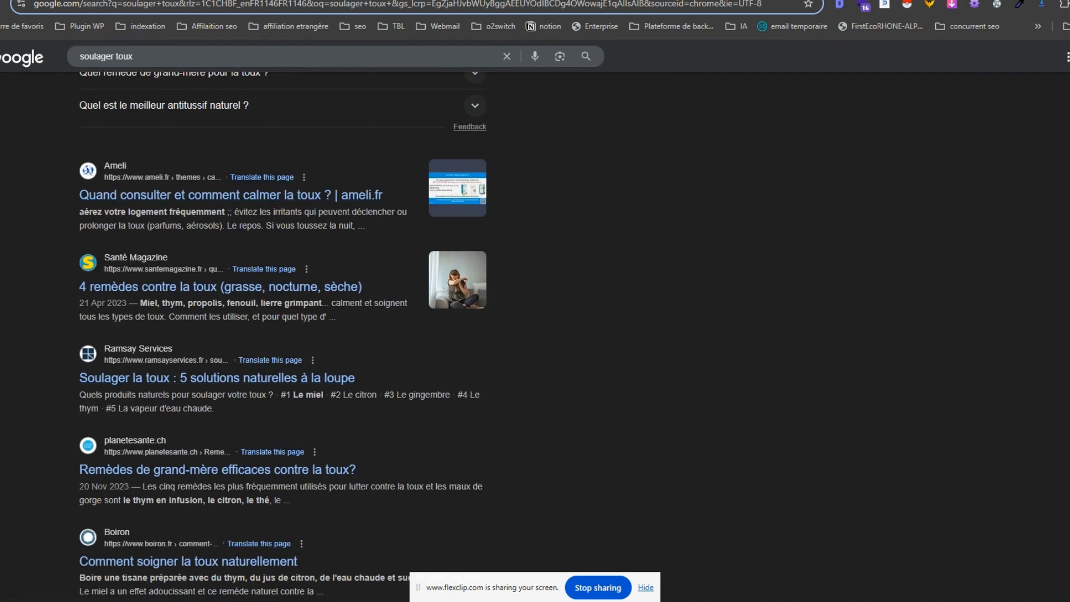
Go to the opened Qare article about cough and skim its introduction and sections on causes and COVID-19
{"action": "left_click", "coordinate": [562, 1]}
{"action": "scroll", "coordinate": [669, 229], "scroll_direction": "down", "scroll_amount": 4}
{"action": "left_click", "coordinate": [656, 432]}
{"action": "scroll", "coordinate": [830, 324], "scroll_direction": "down", "scroll_amount": 1}
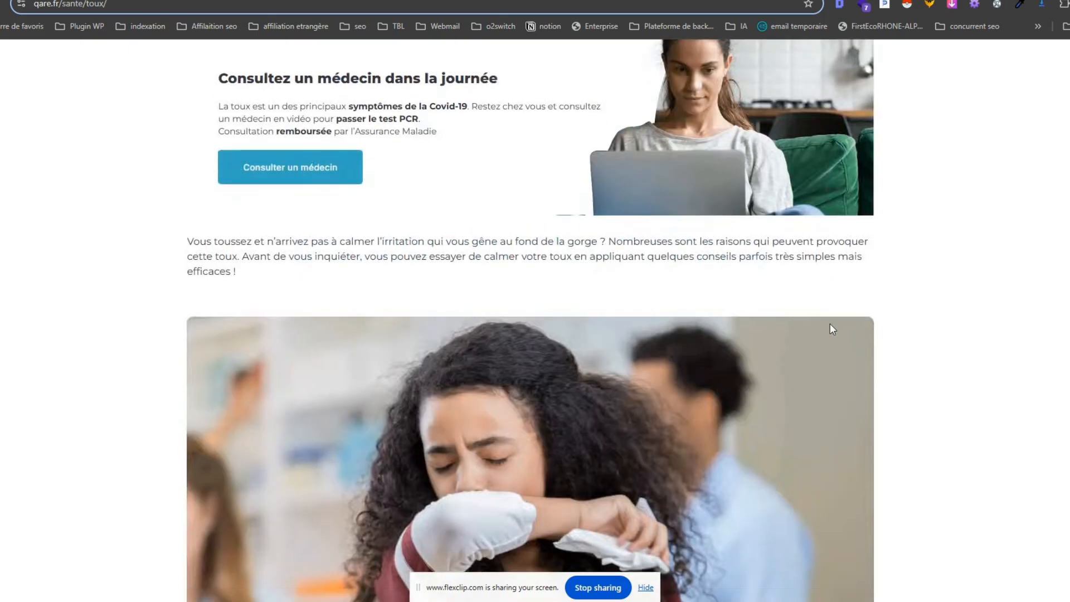
{"action": "scroll", "coordinate": [831, 329], "scroll_direction": "down", "scroll_amount": 20}
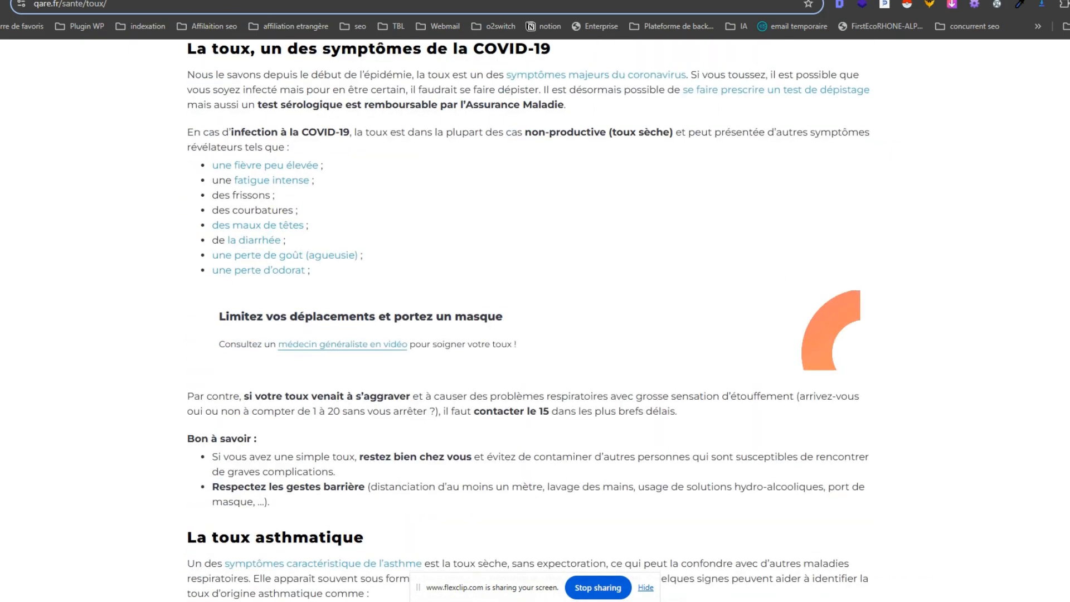
Place the cursor in the article form's image Additional Instructions, and copy the Qare article's main title for use there
{"action": "key", "text": "ctrl+Tab"}
{"action": "left_click", "coordinate": [442, 398]}
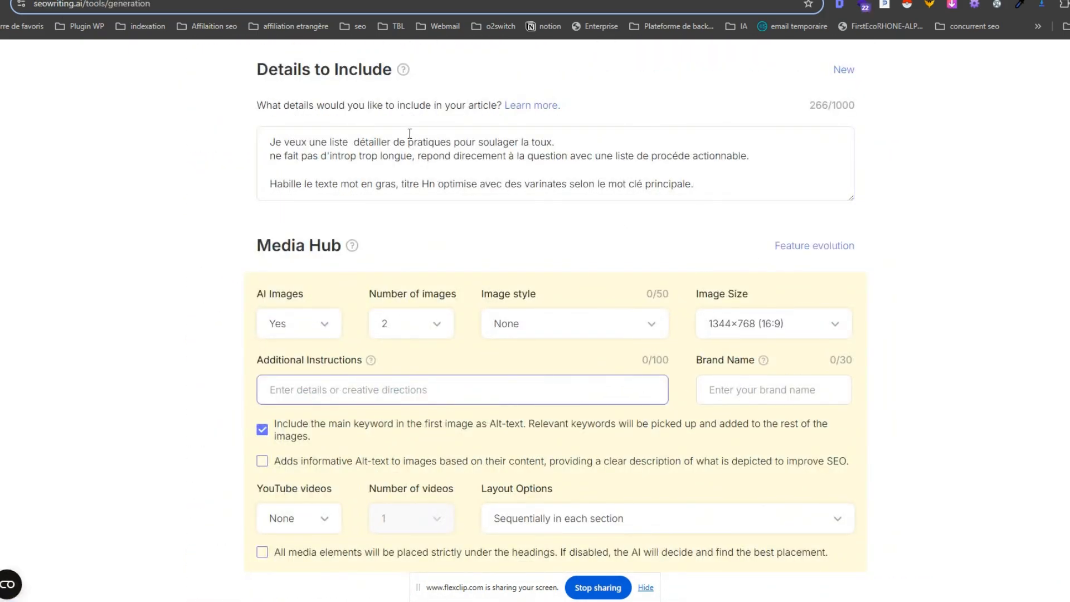
{"action": "scroll", "coordinate": [409, 134], "scroll_direction": "up", "scroll_amount": 1}
{"action": "key", "text": "ctrl+shift+Tab"}
{"action": "scroll", "coordinate": [357, 200], "scroll_direction": "up", "scroll_amount": 5}
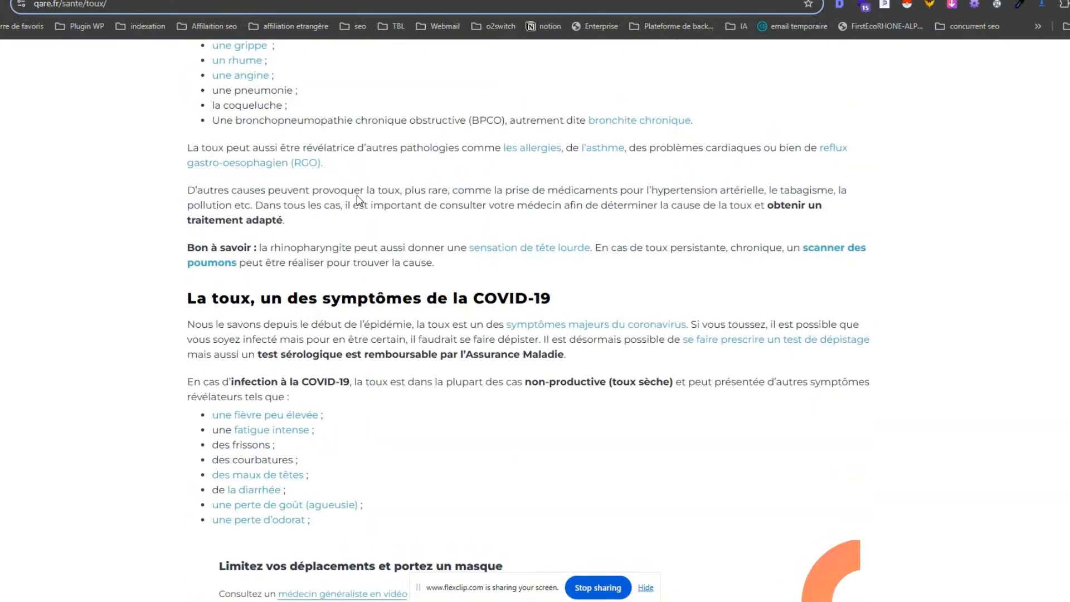
{"action": "scroll", "coordinate": [358, 200], "scroll_direction": "up", "scroll_amount": 20}
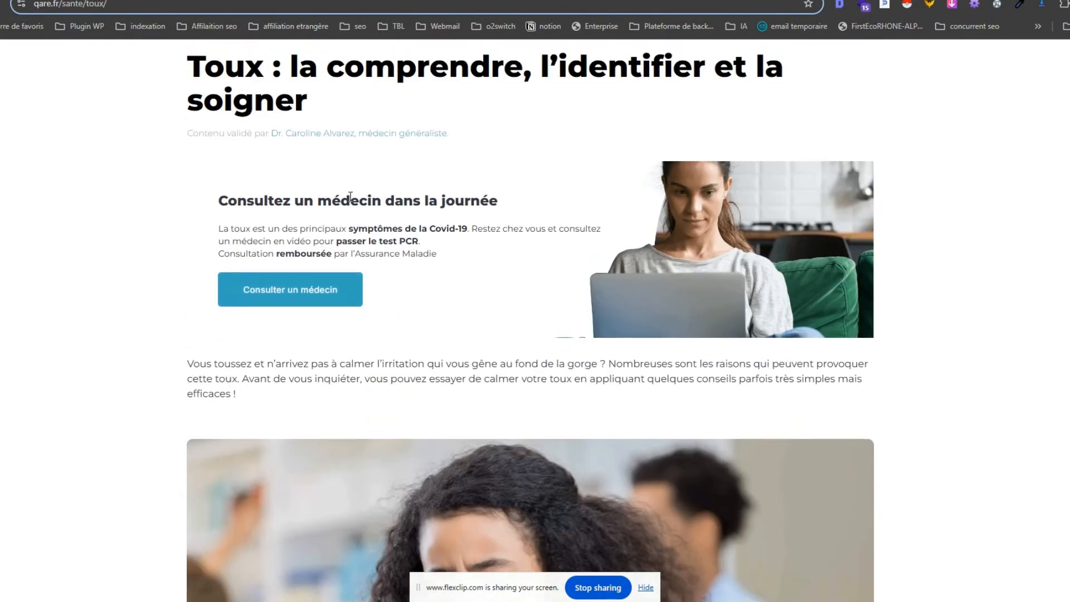
{"action": "scroll", "coordinate": [350, 197], "scroll_direction": "up", "scroll_amount": 2}
{"action": "left_click_drag", "start_coordinate": [191, 137], "coordinate": [322, 179]}
{"action": "key", "text": "ctrl+c"}
{"action": "key", "text": "ctrl+Tab"}
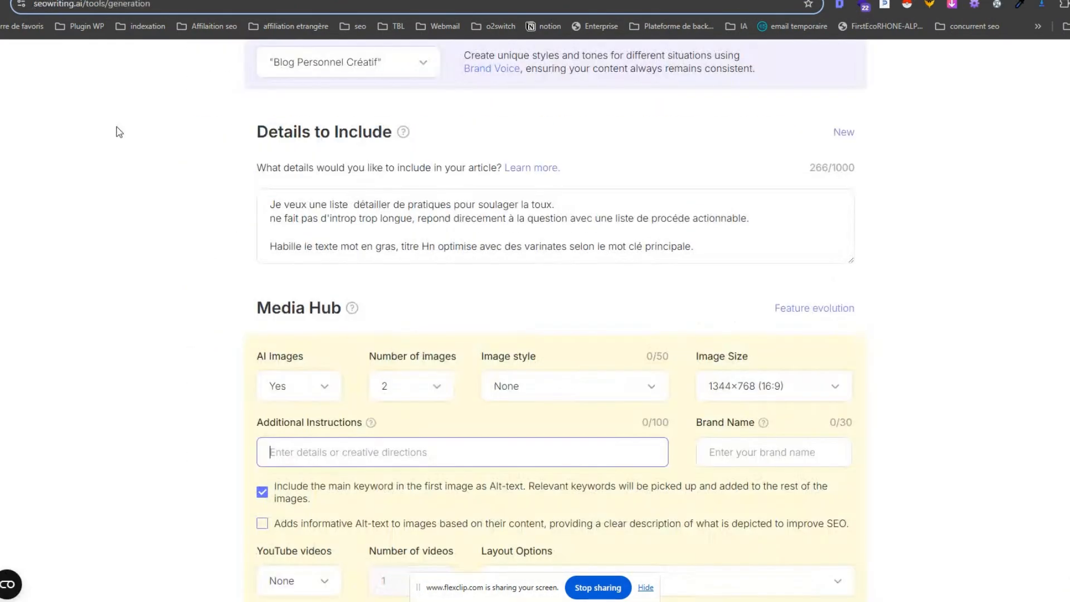
Paste the copied title "Toux : la comprendre, l'identifier et la soigner" into Additional Instructions and also into Brand Name
{"action": "key", "text": "ctrl+v"}
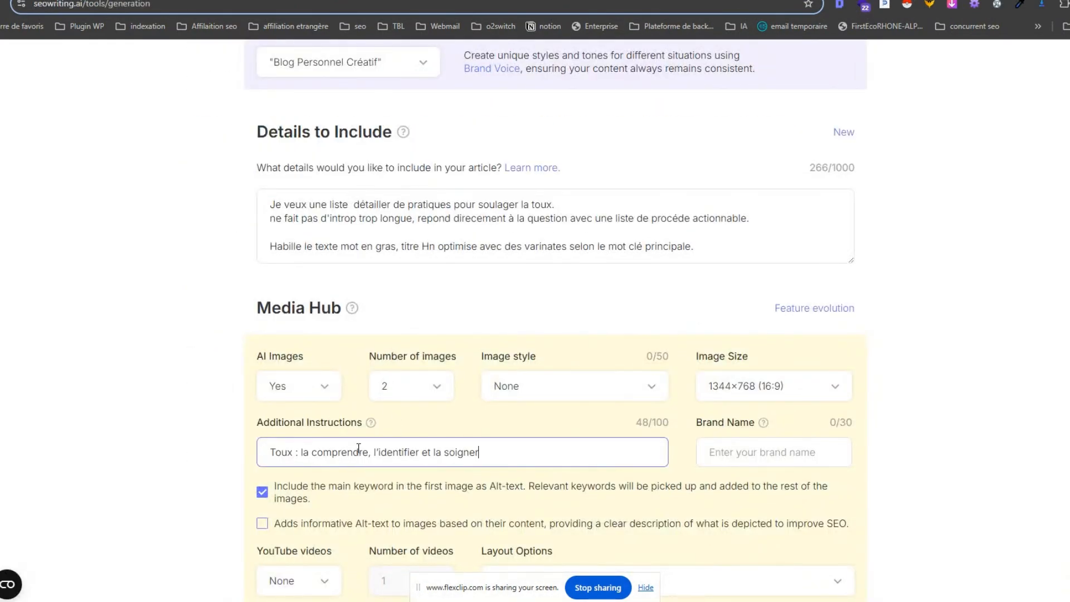
{"action": "left_click", "coordinate": [712, 451]}
{"action": "key", "text": "ctrl+v"}
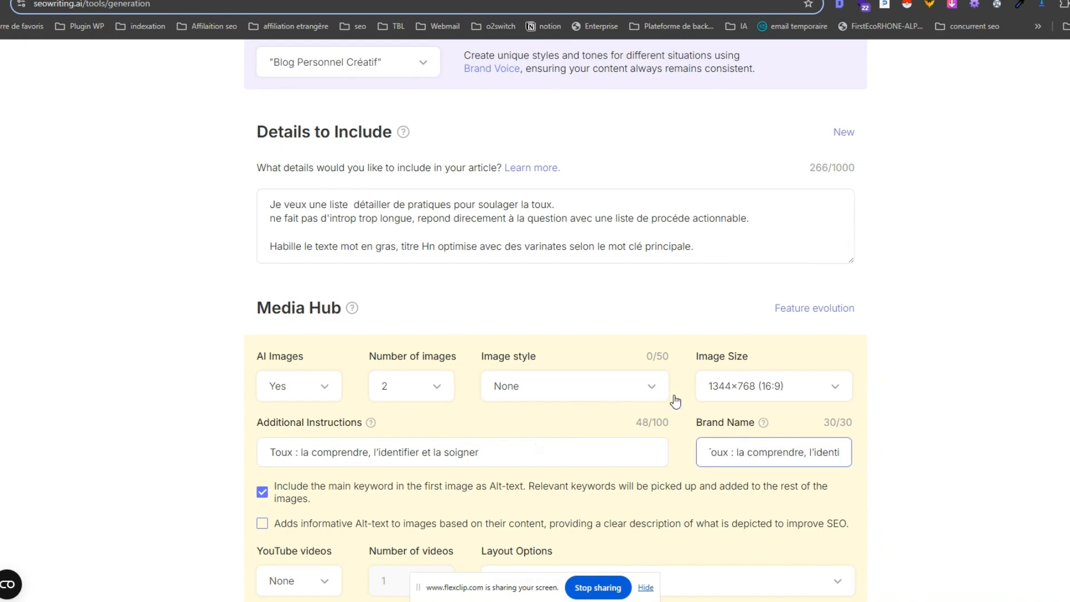
Set the image style of the AI images in the Media Hub to Photo
{"action": "left_click", "coordinate": [508, 393]}
{"action": "left_click", "coordinate": [535, 464]}
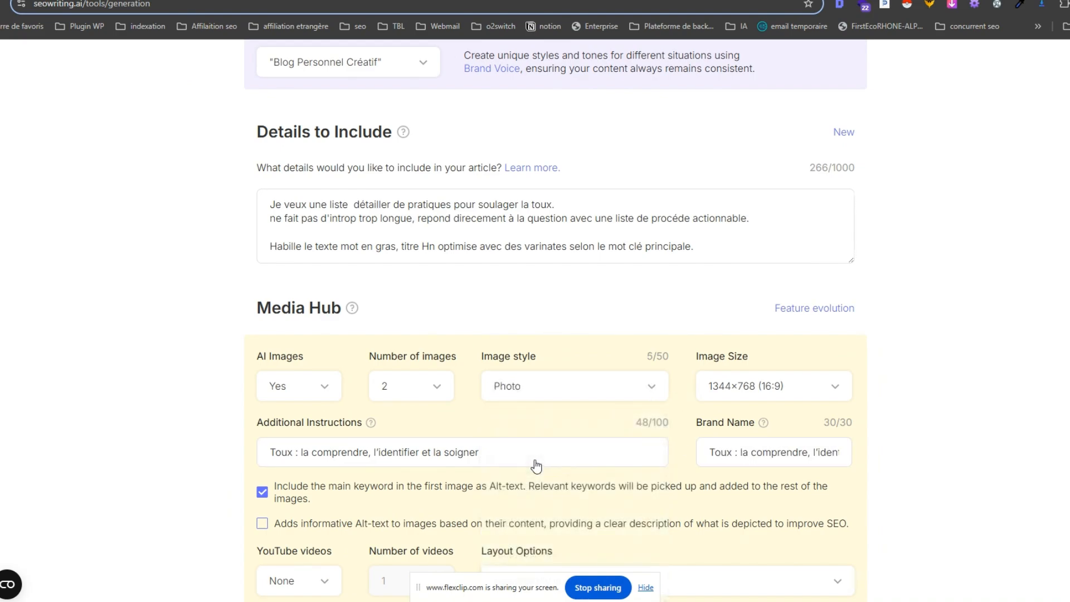
{"action": "left_click", "coordinate": [539, 395]}
{"action": "scroll", "coordinate": [537, 402], "scroll_direction": "down", "scroll_amount": 1}
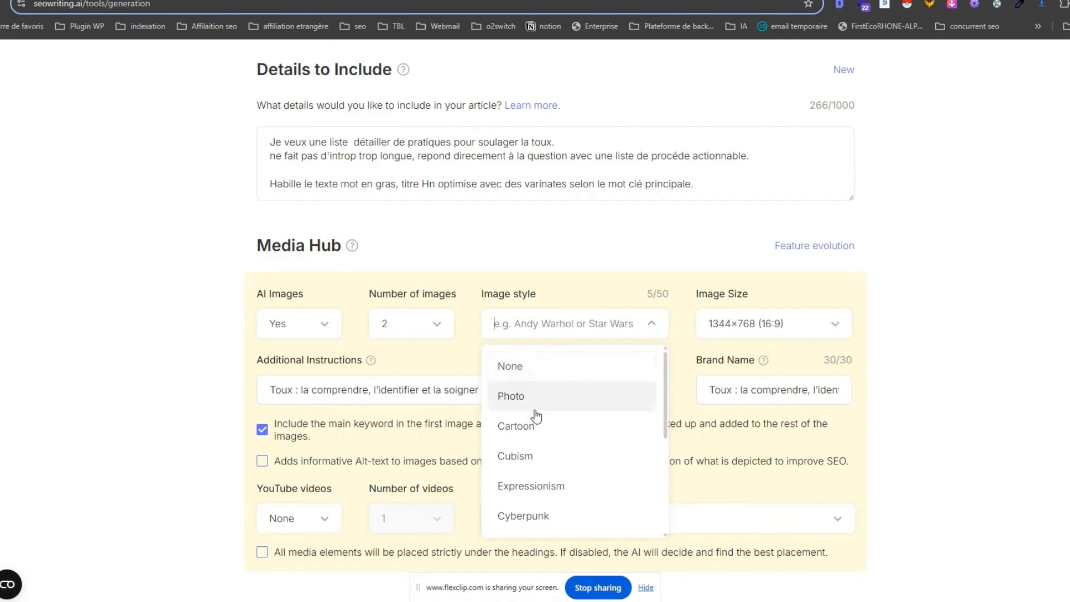
{"action": "left_click", "coordinate": [532, 398]}
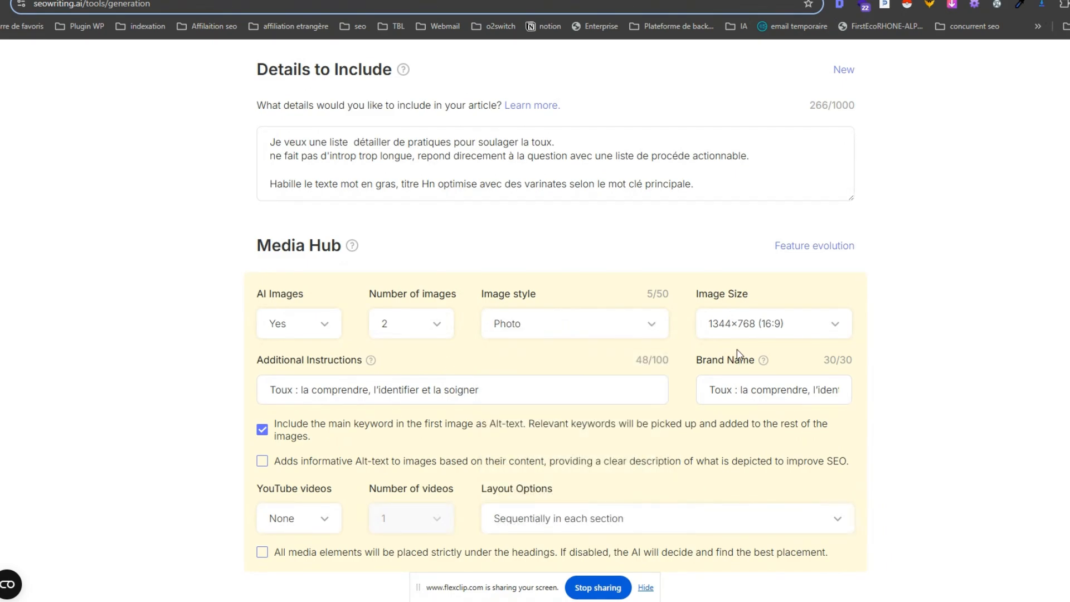
Check the YouTube videos choices in the Media Hub and look over the SEO keyword settings and Structure section
{"action": "scroll", "coordinate": [425, 356], "scroll_direction": "down", "scroll_amount": 3}
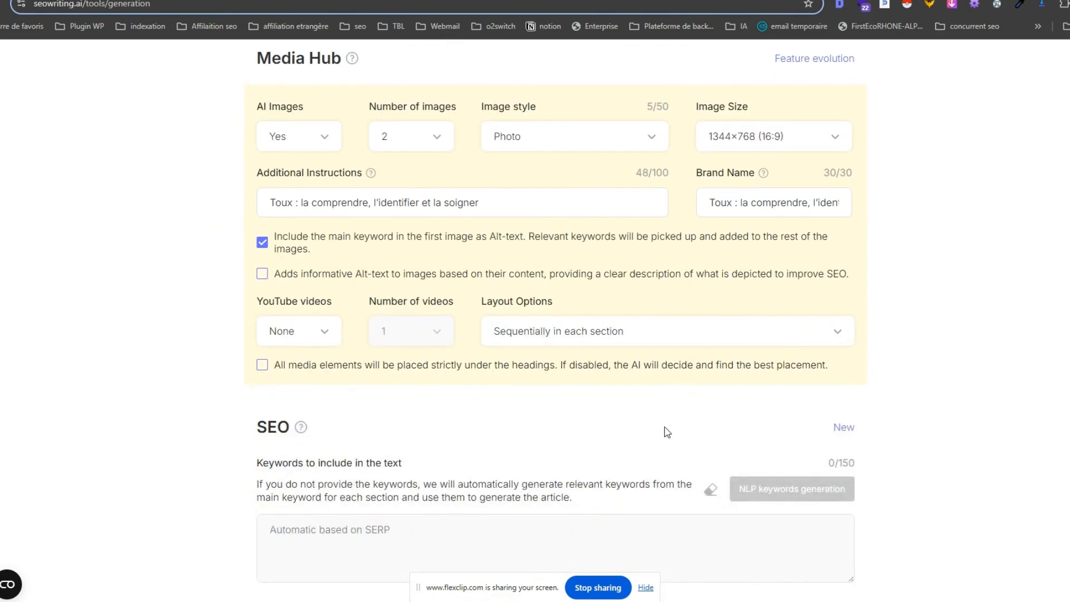
{"action": "left_click", "coordinate": [290, 333]}
{"action": "left_click", "coordinate": [223, 325]}
{"action": "scroll", "coordinate": [445, 348], "scroll_direction": "down", "scroll_amount": 3}
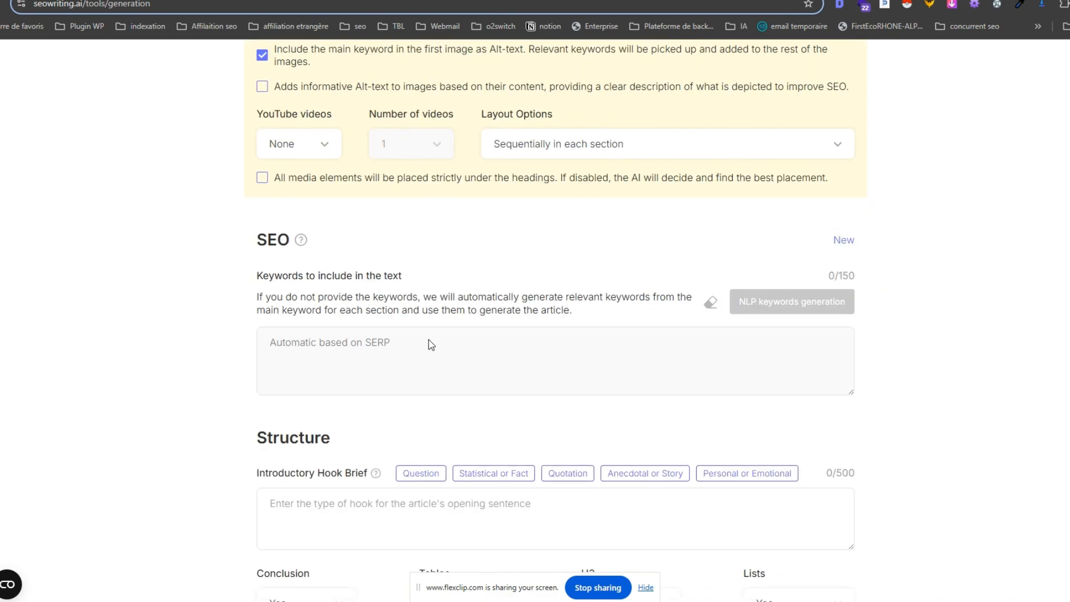
{"action": "scroll", "coordinate": [424, 290], "scroll_direction": "down", "scroll_amount": 3}
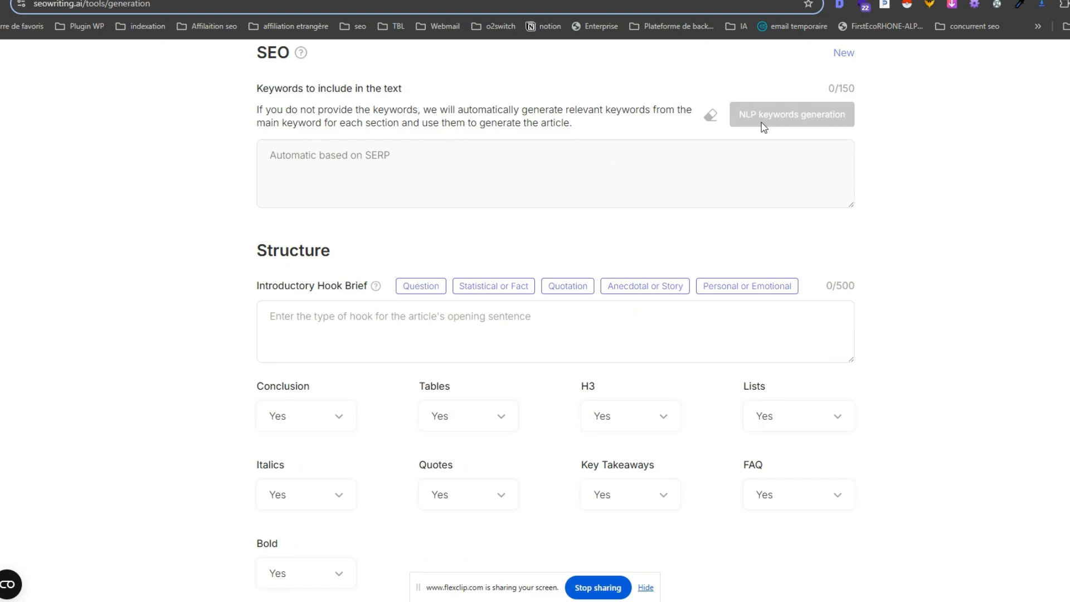
Fill the Introductory Hook Brief with the Question preset, and after a blank line add "Soit pas trop long dans l'introduction."
{"action": "left_click", "coordinate": [346, 322]}
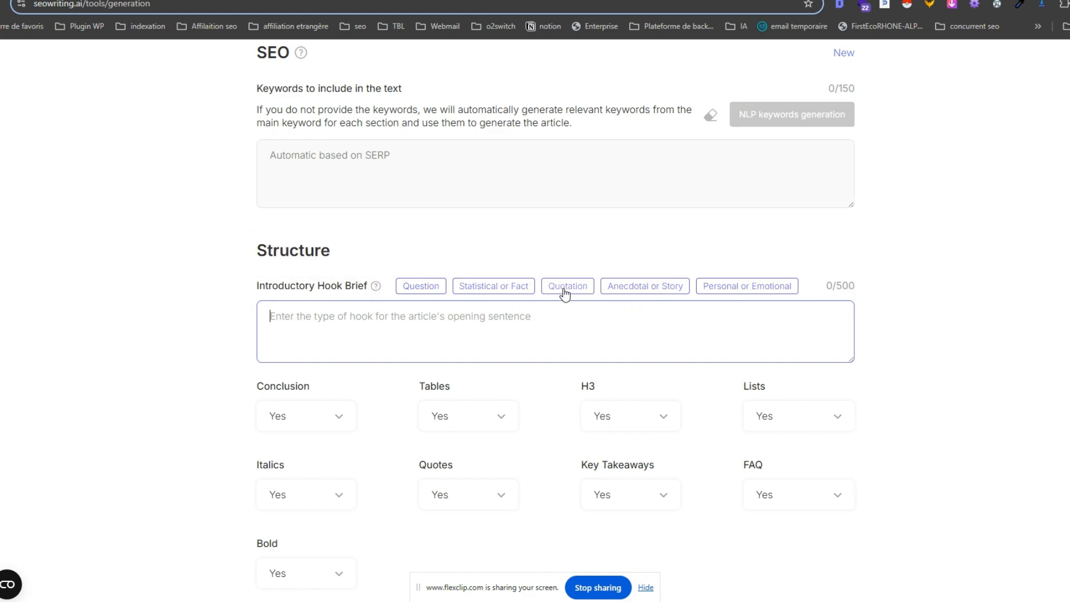
{"action": "left_click", "coordinate": [419, 288]}
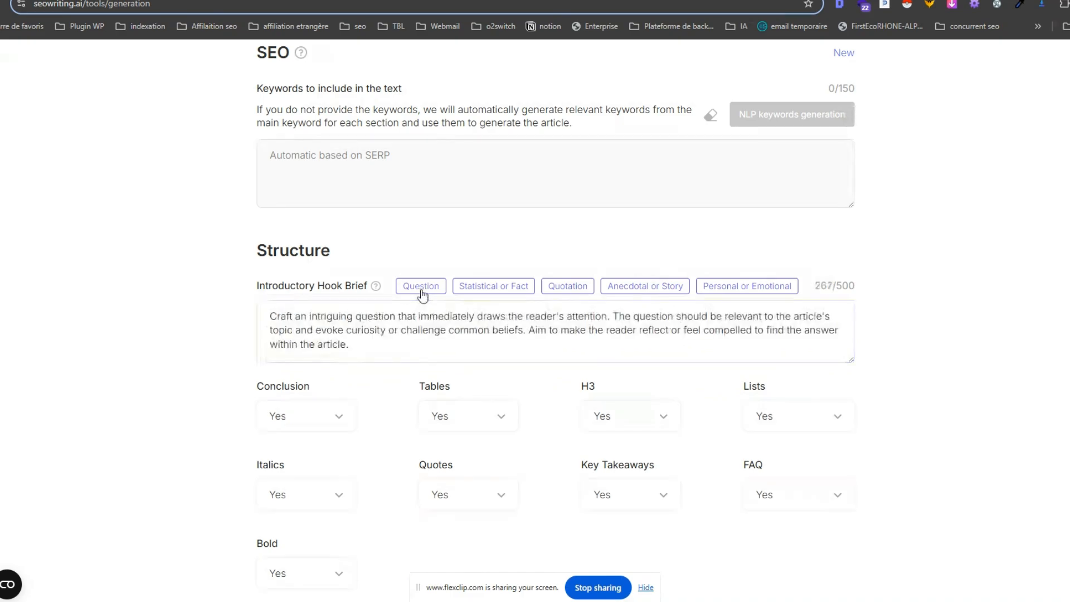
{"action": "left_click", "coordinate": [368, 348]}
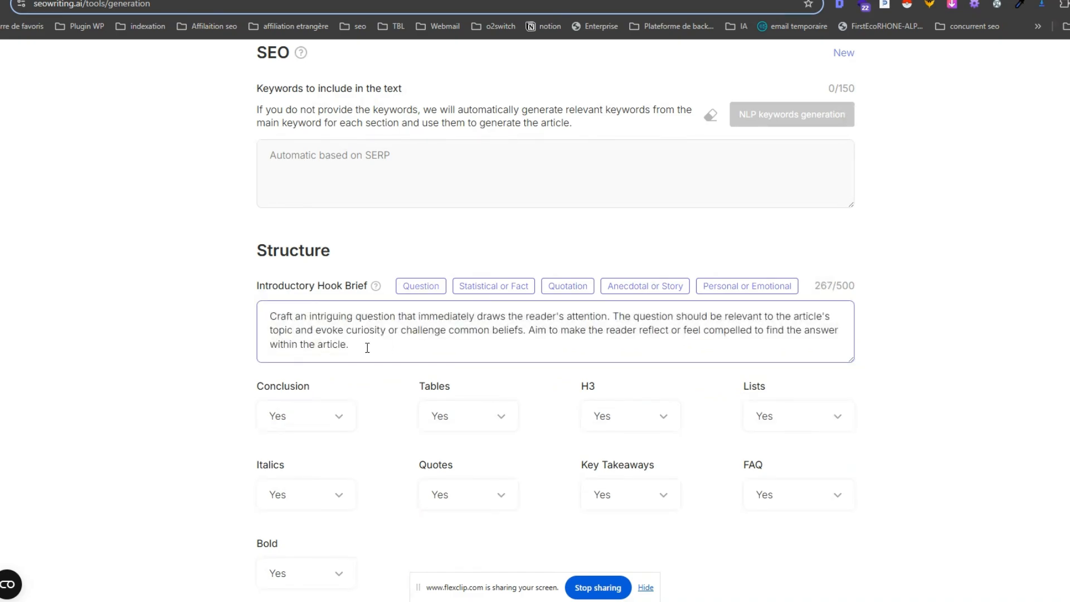
{"action": "key", "text": "Return"}
{"action": "key", "text": "Return"}
{"action": "type", "text": "Soi"}
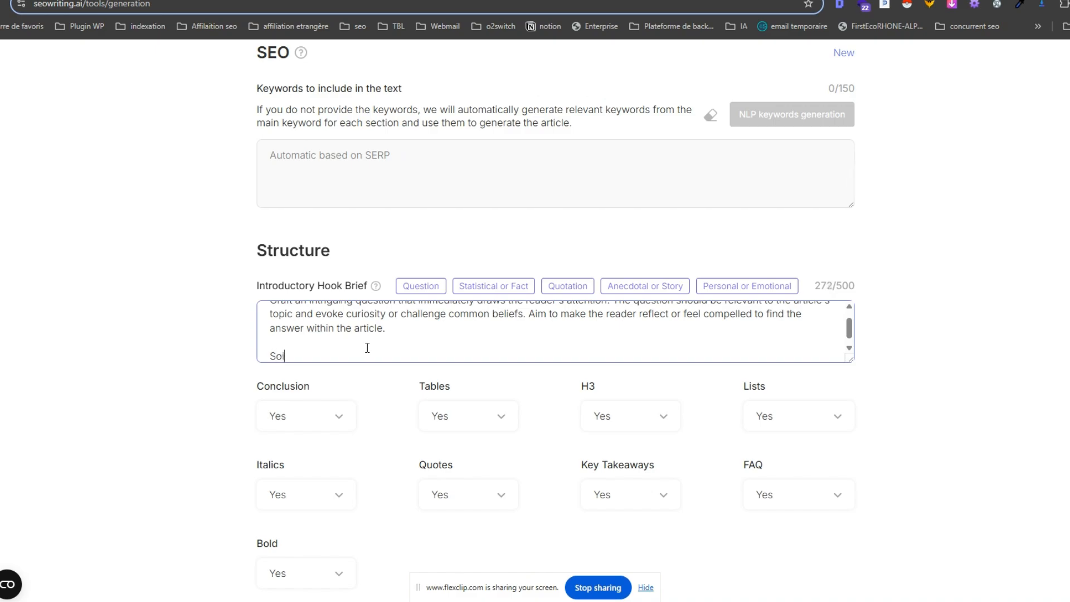
{"action": "type", "text": "t pas trop long dans l'intro"}
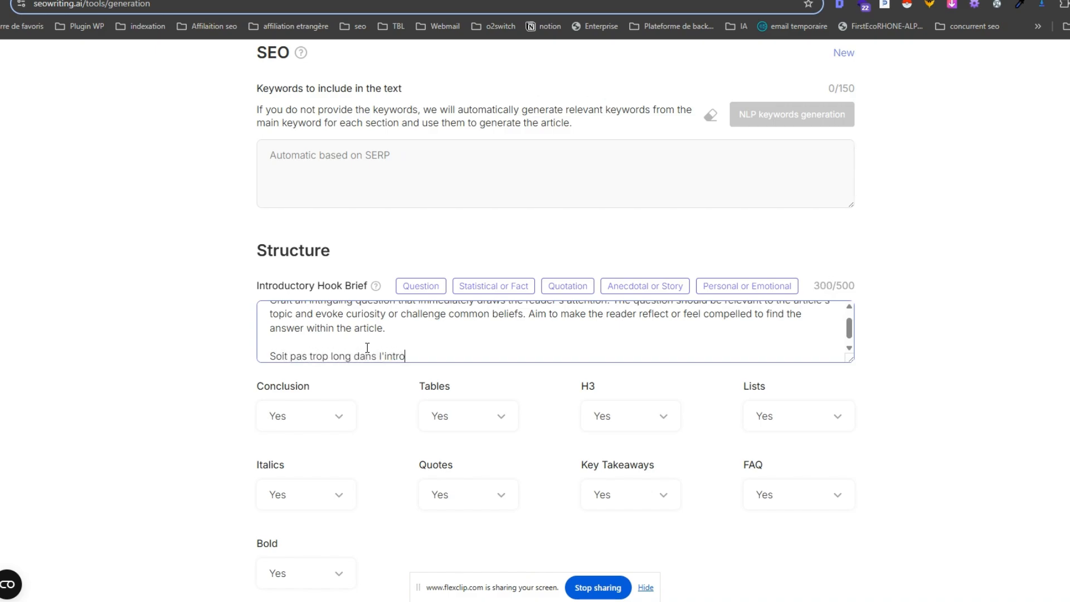
{"action": "type", "text": "duction."}
{"action": "scroll", "coordinate": [407, 327], "scroll_direction": "down", "scroll_amount": 1}
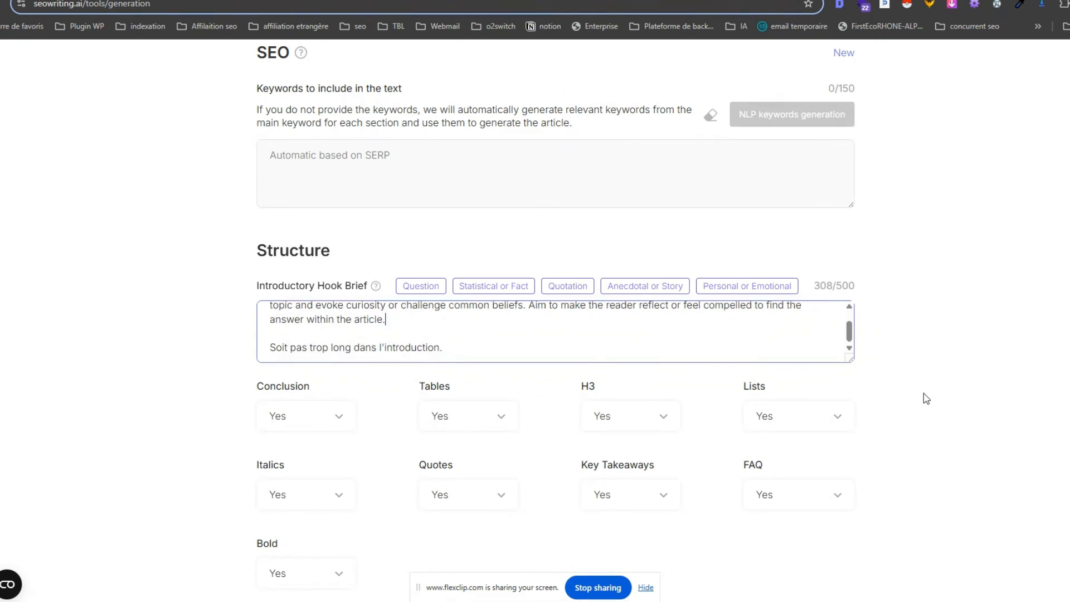
Set the Conclusion option in the article's Structure section to No
{"action": "scroll", "coordinate": [924, 395], "scroll_direction": "down", "scroll_amount": 1}
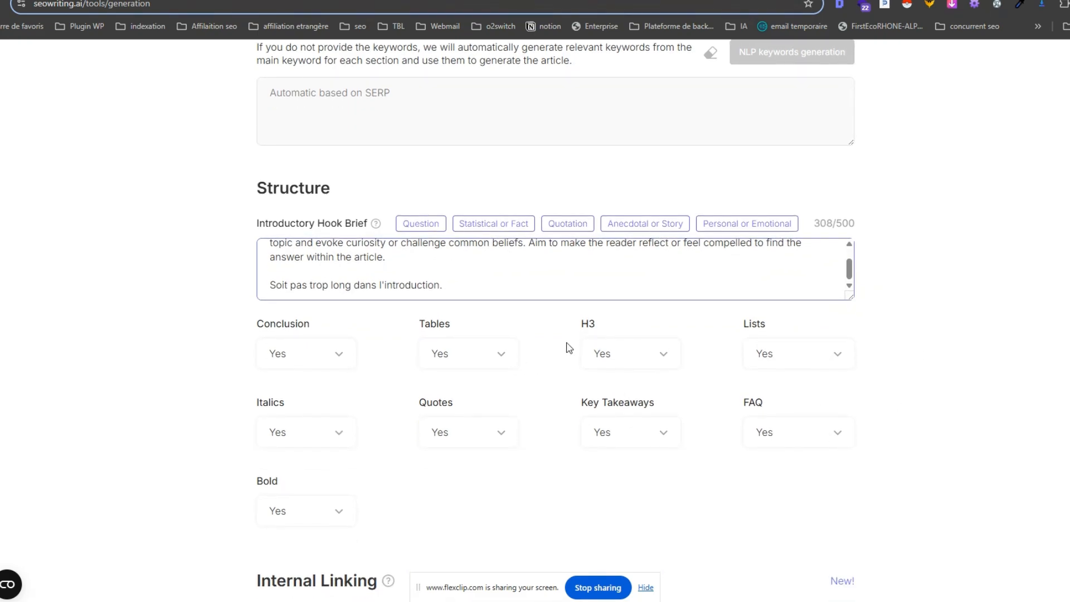
{"action": "left_click", "coordinate": [291, 366]}
{"action": "left_click", "coordinate": [287, 397]}
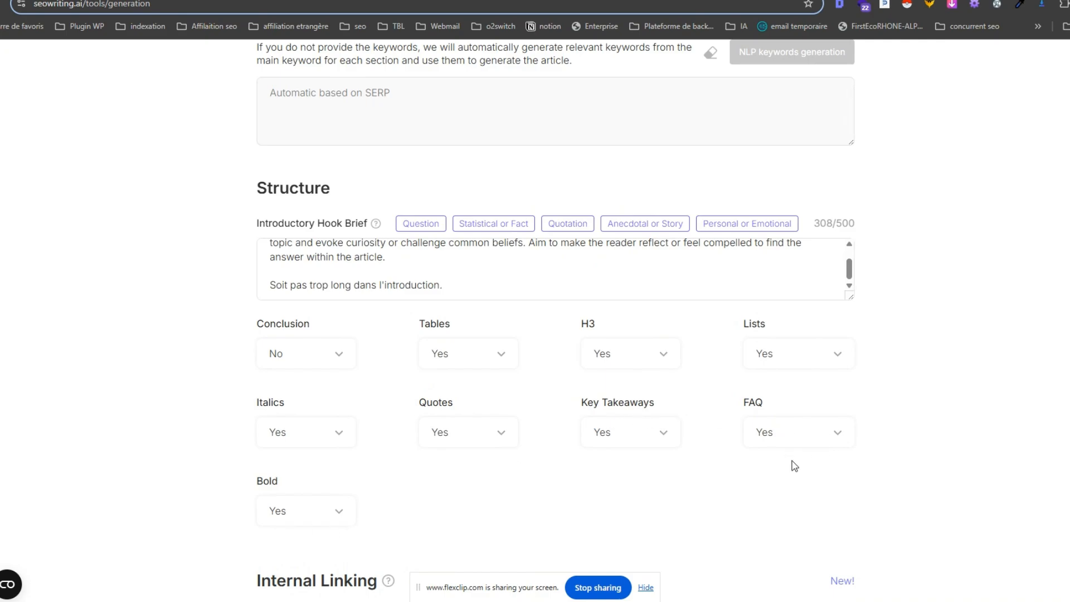
Look again at the Qare article and the Google results for "soulager toux", and return to the article form
{"action": "left_click", "coordinate": [917, 1]}
{"action": "scroll", "coordinate": [844, 219], "scroll_direction": "down", "scroll_amount": 2}
{"action": "scroll", "coordinate": [844, 220], "scroll_direction": "down", "scroll_amount": 2}
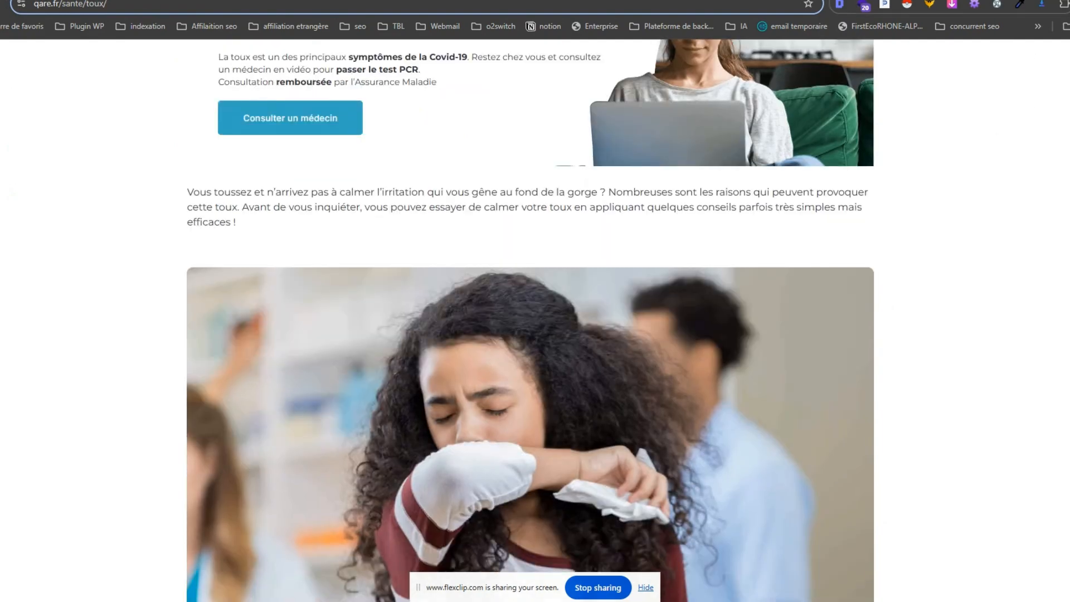
{"action": "left_click", "coordinate": [841, 1]}
{"action": "scroll", "coordinate": [718, 239], "scroll_direction": "up", "scroll_amount": 7}
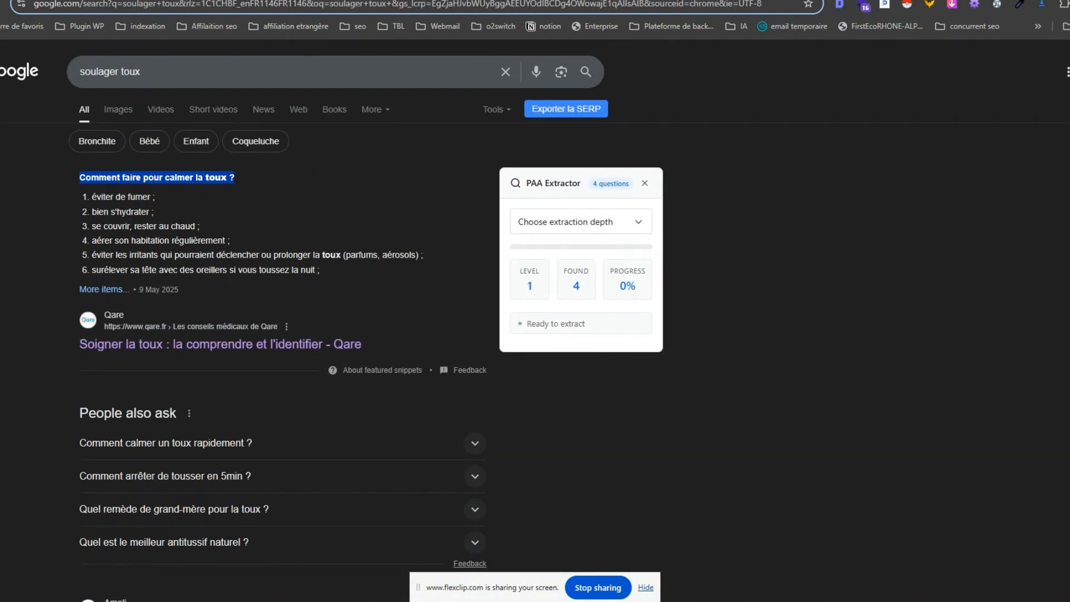
{"action": "left_click", "coordinate": [312, 1]}
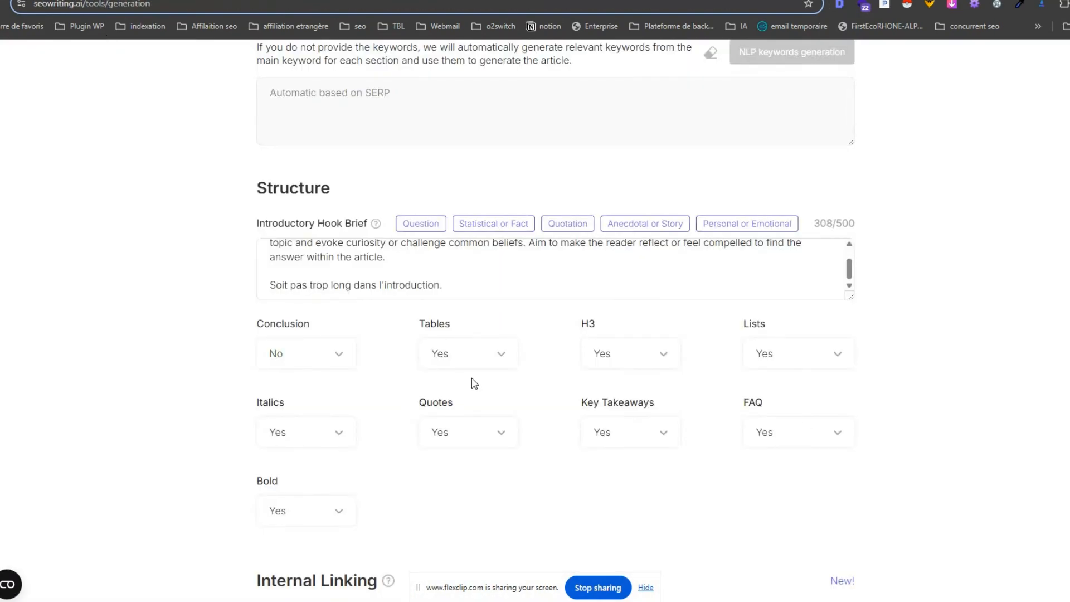
Look over the Internal Linking, External Linking, Connect to Web, Syndication and Outline Editor sections of the form
{"action": "scroll", "coordinate": [446, 426], "scroll_direction": "down", "scroll_amount": 4}
{"action": "scroll", "coordinate": [444, 426], "scroll_direction": "down", "scroll_amount": 4}
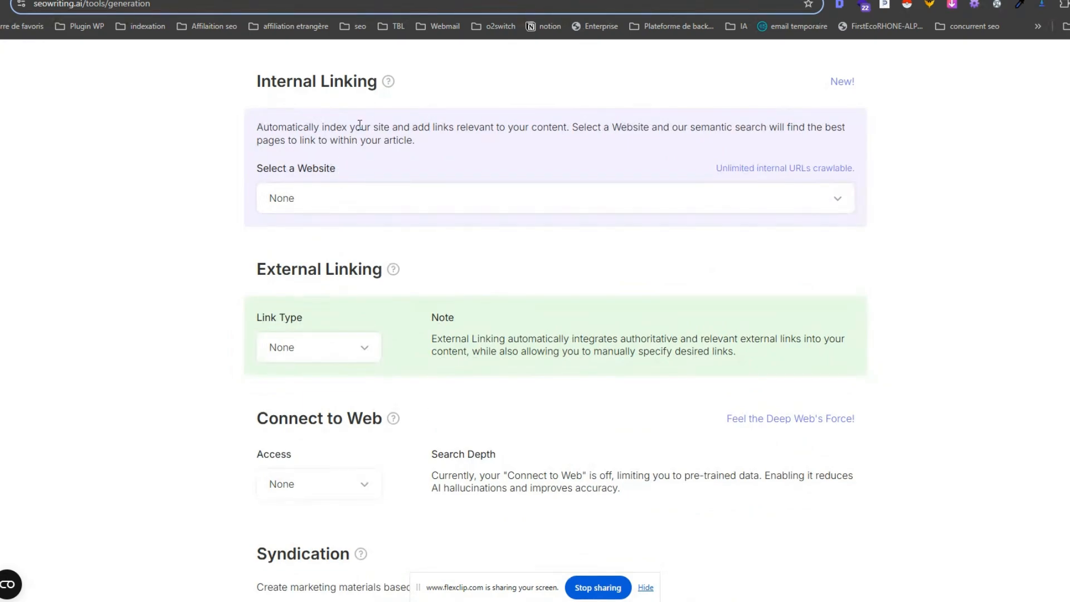
{"action": "scroll", "coordinate": [378, 262], "scroll_direction": "down", "scroll_amount": 4}
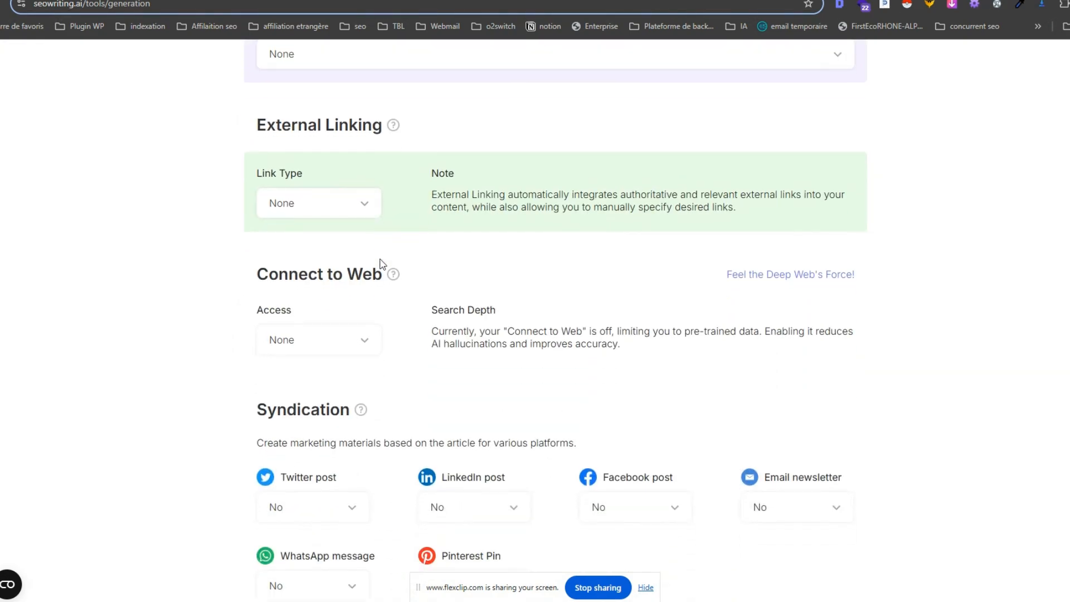
{"action": "scroll", "coordinate": [398, 275], "scroll_direction": "down", "scroll_amount": 7}
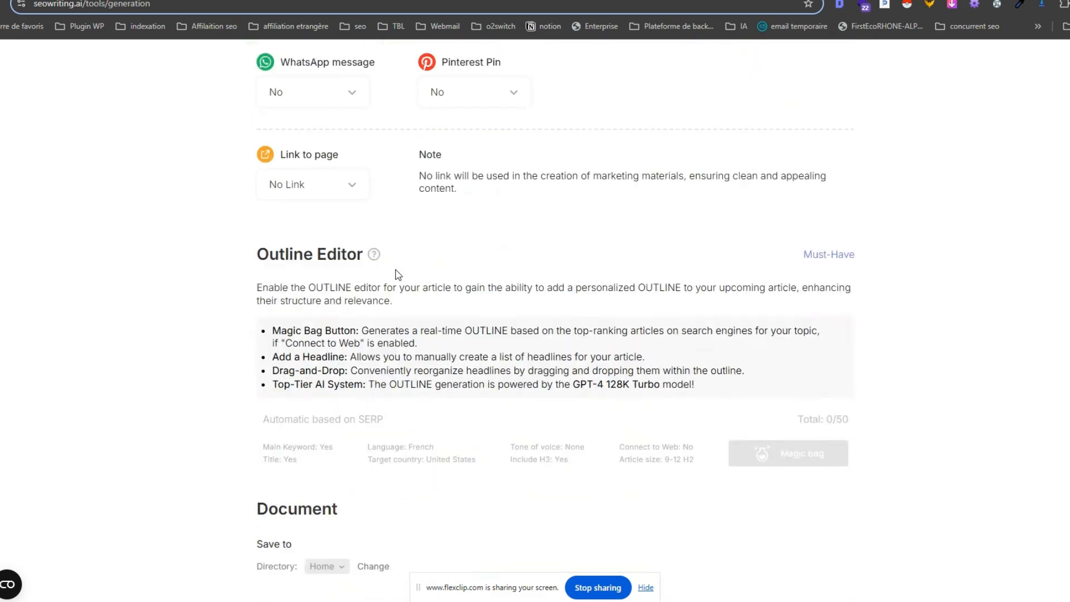
{"action": "scroll", "coordinate": [398, 274], "scroll_direction": "up", "scroll_amount": 8}
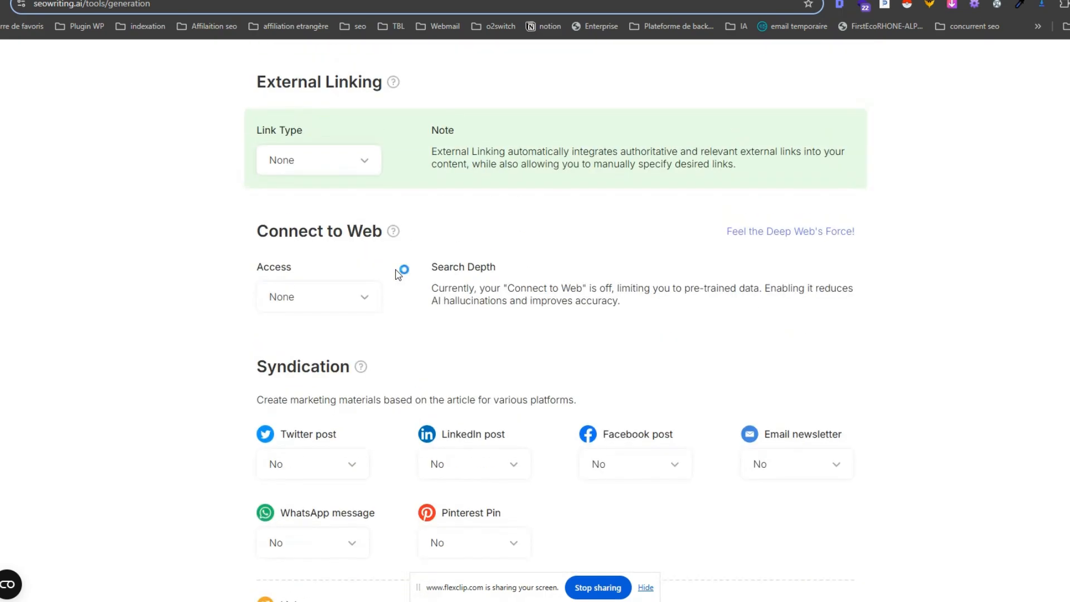
{"action": "scroll", "coordinate": [398, 275], "scroll_direction": "up", "scroll_amount": 3}
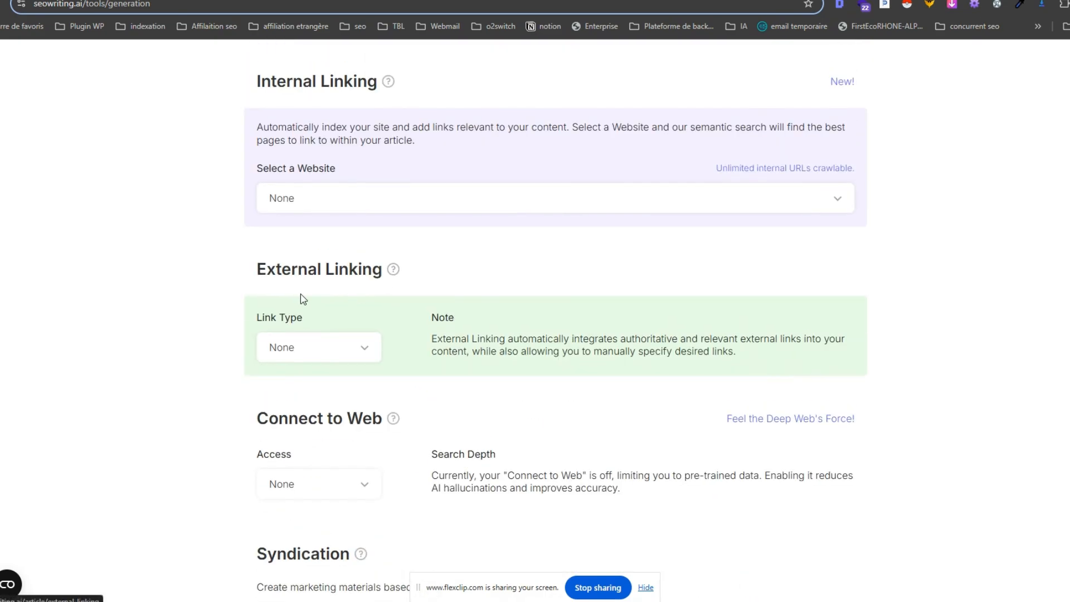
Check the link type choices under External Linking and look through the Connect to Web and Syndication settings
{"action": "scroll", "coordinate": [385, 237], "scroll_direction": "down", "scroll_amount": 2}
{"action": "left_click", "coordinate": [344, 223]}
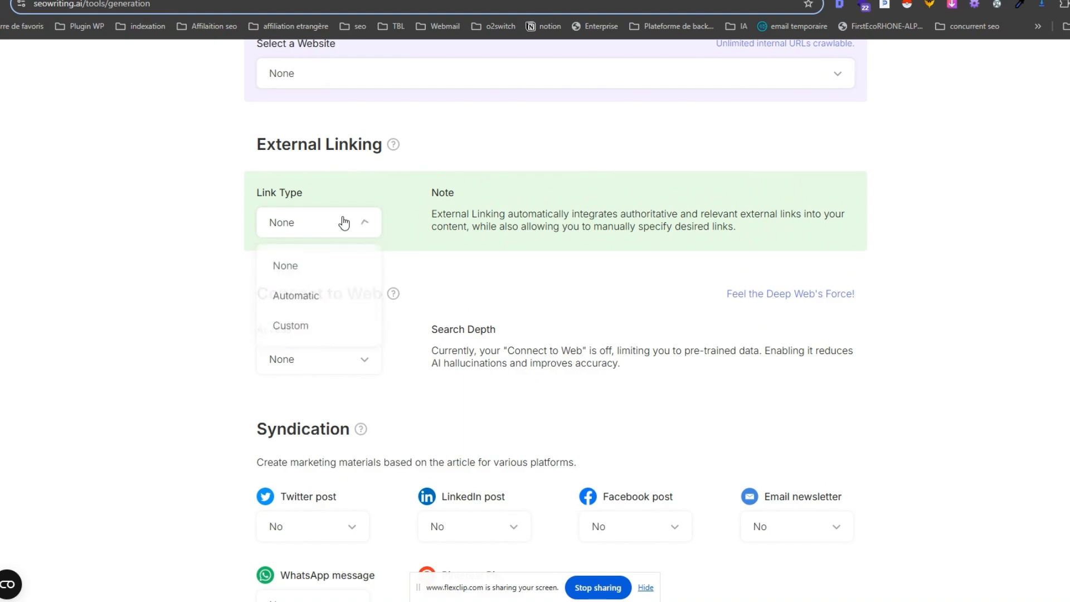
{"action": "left_click", "coordinate": [287, 297]}
{"action": "scroll", "coordinate": [451, 254], "scroll_direction": "down", "scroll_amount": 2}
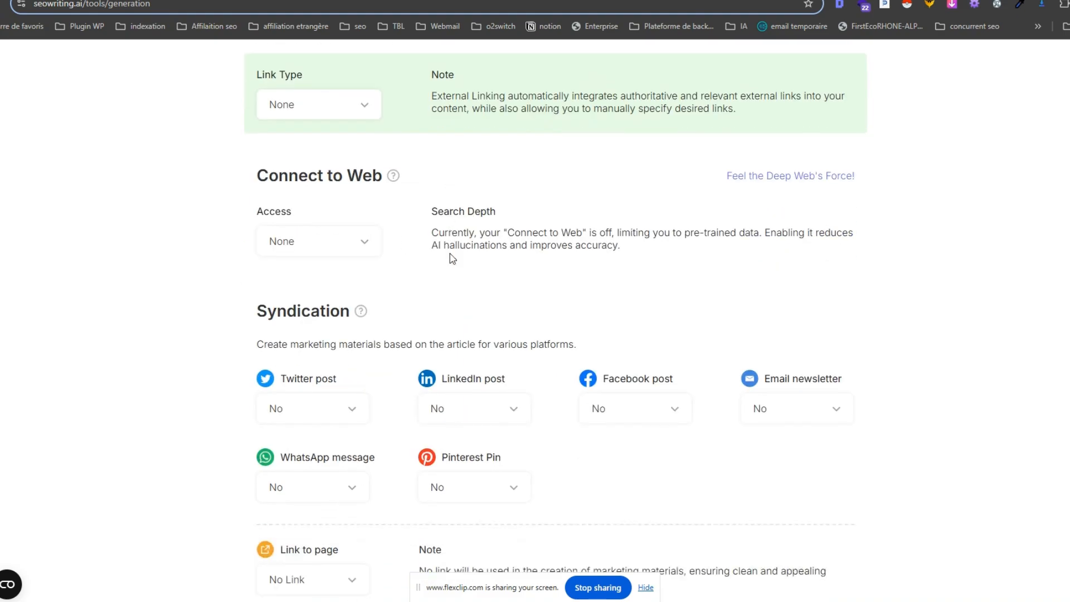
{"action": "scroll", "coordinate": [434, 262], "scroll_direction": "down", "scroll_amount": 2}
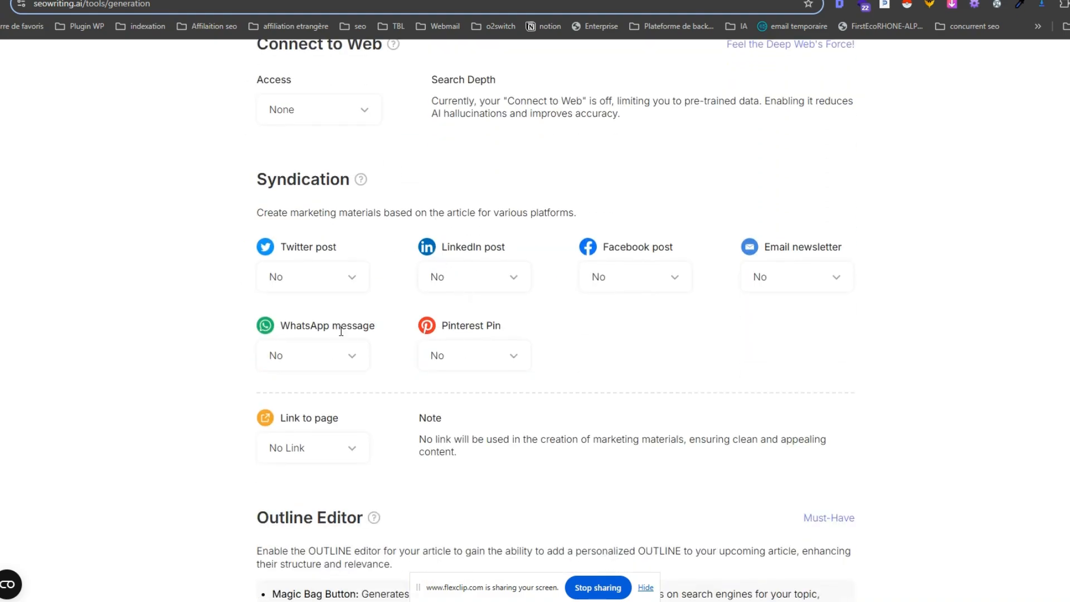
{"action": "scroll", "coordinate": [633, 306], "scroll_direction": "down", "scroll_amount": 2}
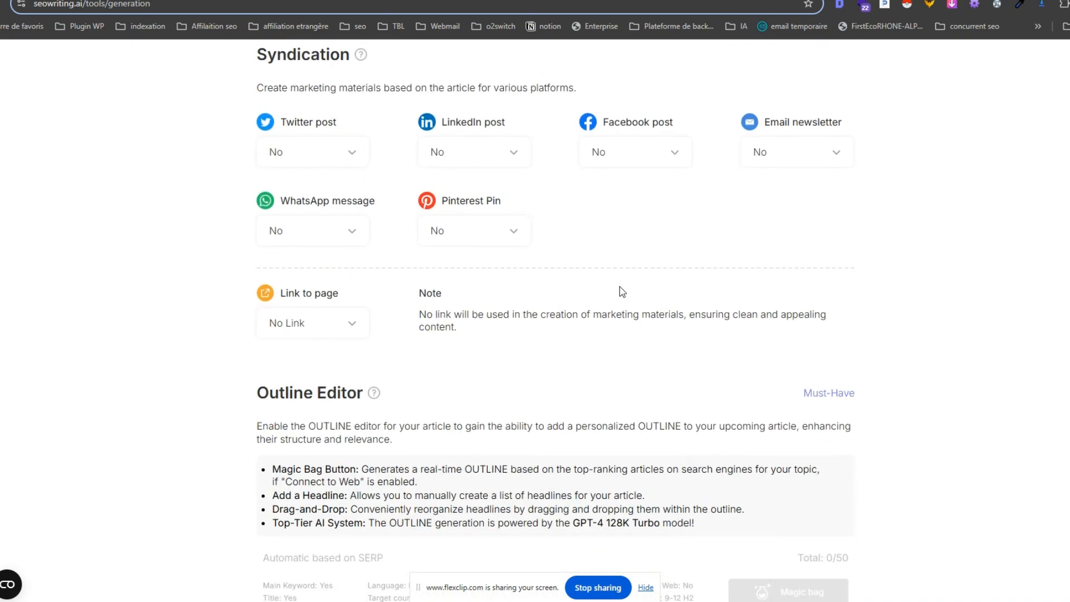
{"action": "scroll", "coordinate": [412, 357], "scroll_direction": "down", "scroll_amount": 7}
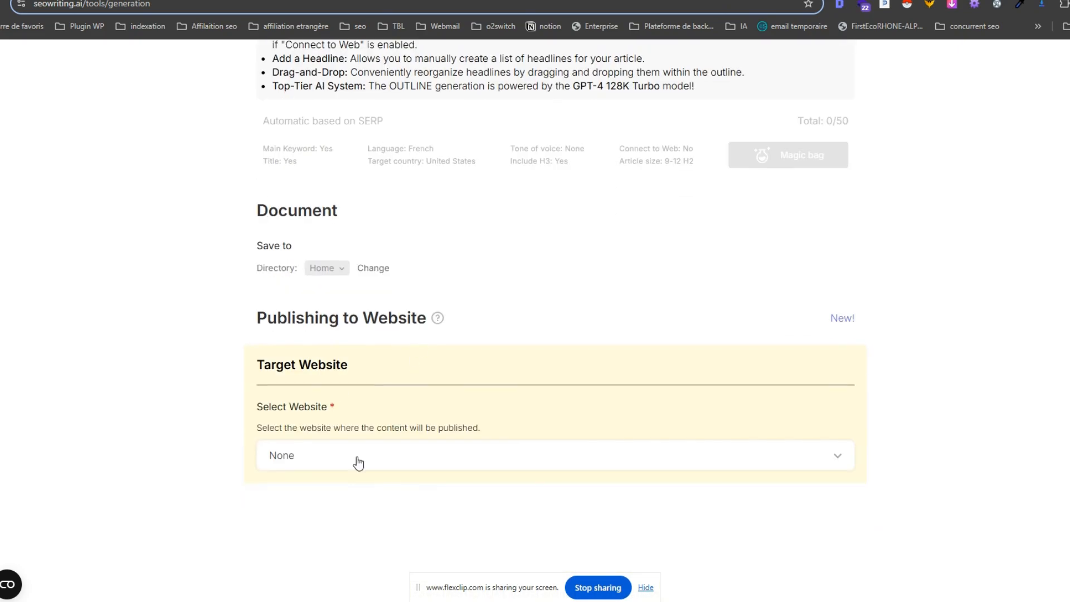
{"action": "left_click", "coordinate": [332, 470]}
{"action": "left_click", "coordinate": [367, 357]}
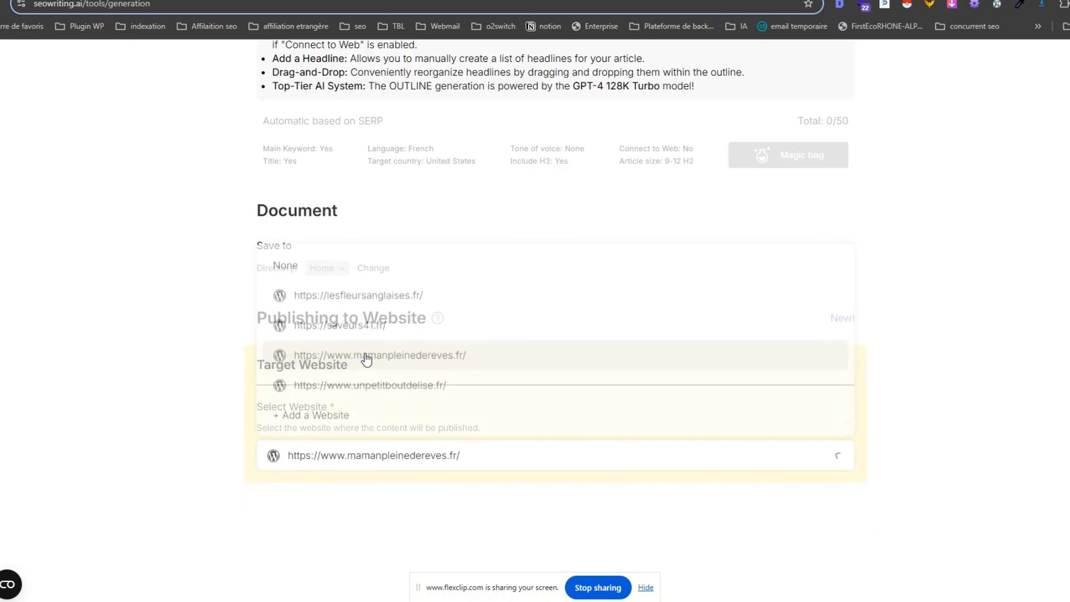
{"action": "scroll", "coordinate": [399, 370], "scroll_direction": "up", "scroll_amount": 4}
{"action": "scroll", "coordinate": [389, 377], "scroll_direction": "down", "scroll_amount": 12}
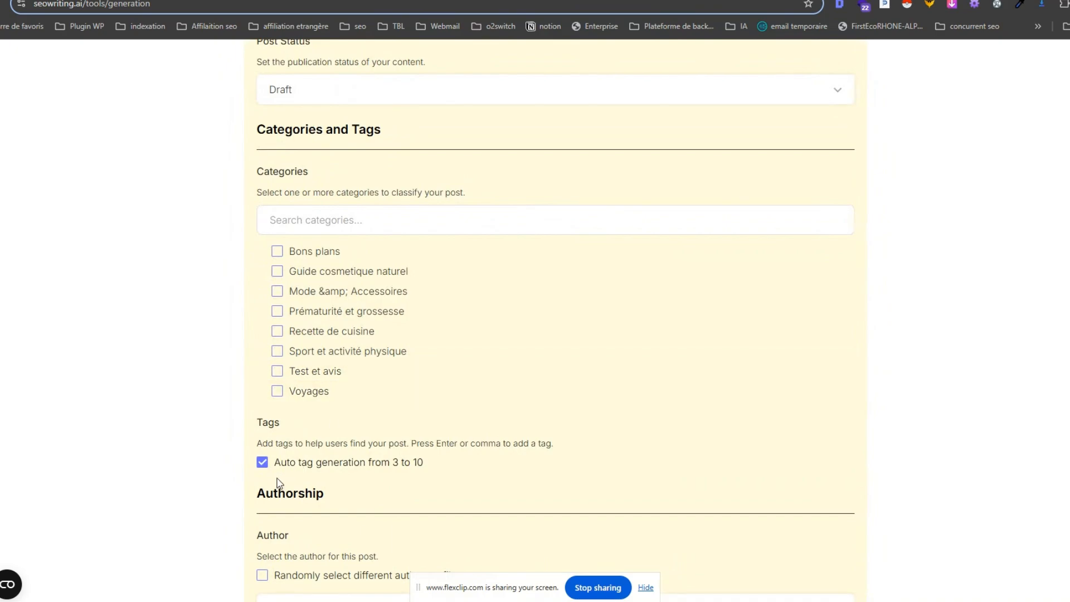
Assign the post to the Bons plans category and check the tags, authorship and additional publishing settings
{"action": "scroll", "coordinate": [279, 483], "scroll_direction": "down", "scroll_amount": 3}
{"action": "scroll", "coordinate": [312, 423], "scroll_direction": "up", "scroll_amount": 5}
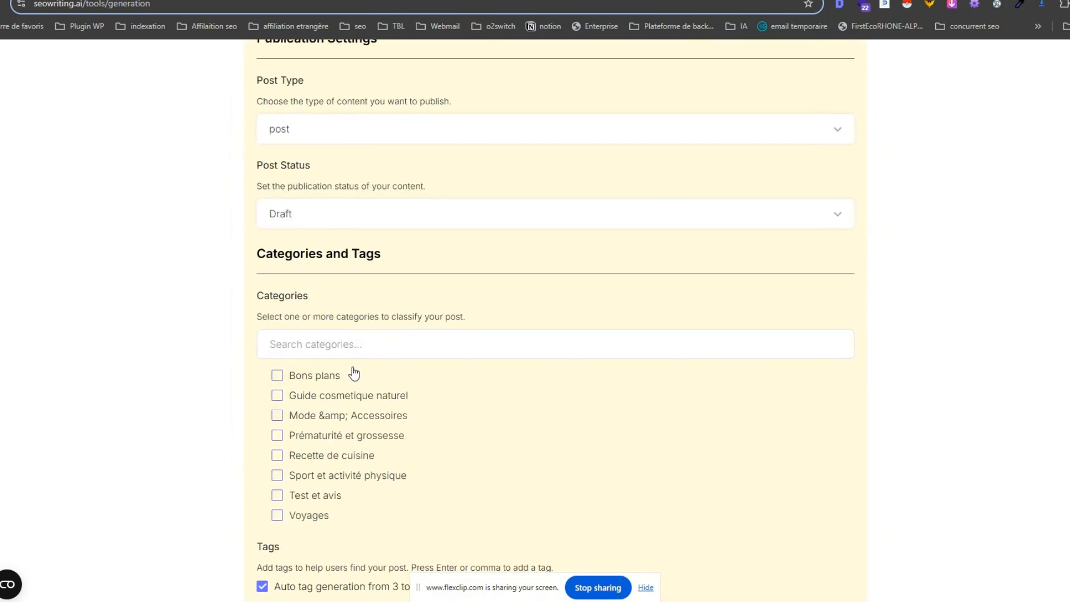
{"action": "scroll", "coordinate": [357, 371], "scroll_direction": "down", "scroll_amount": 2}
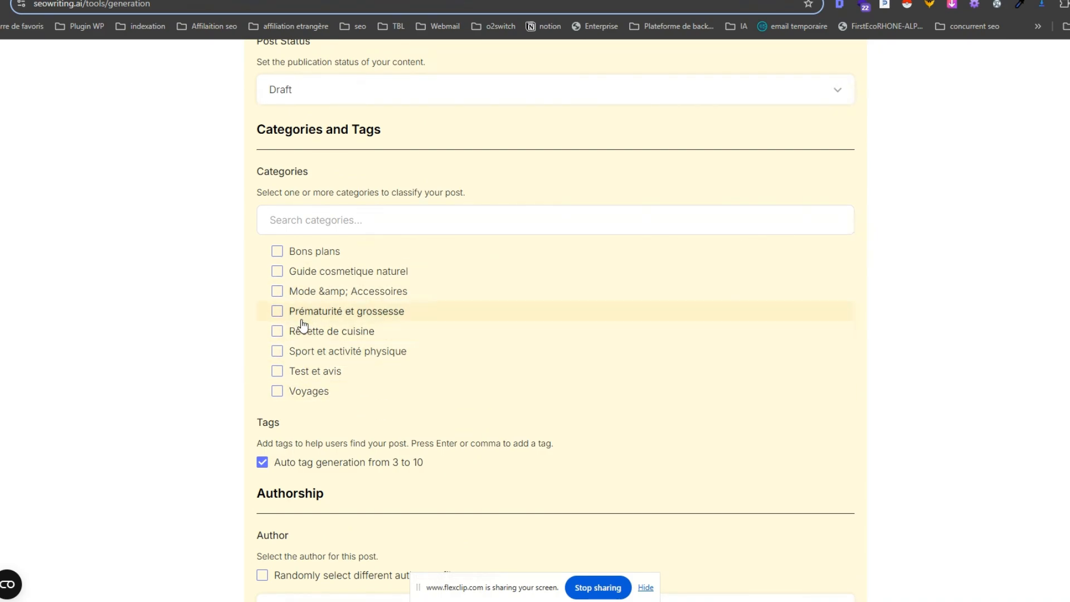
{"action": "left_click", "coordinate": [277, 251]}
{"action": "scroll", "coordinate": [214, 337], "scroll_direction": "down", "scroll_amount": 1}
{"action": "scroll", "coordinate": [214, 337], "scroll_direction": "down", "scroll_amount": 4}
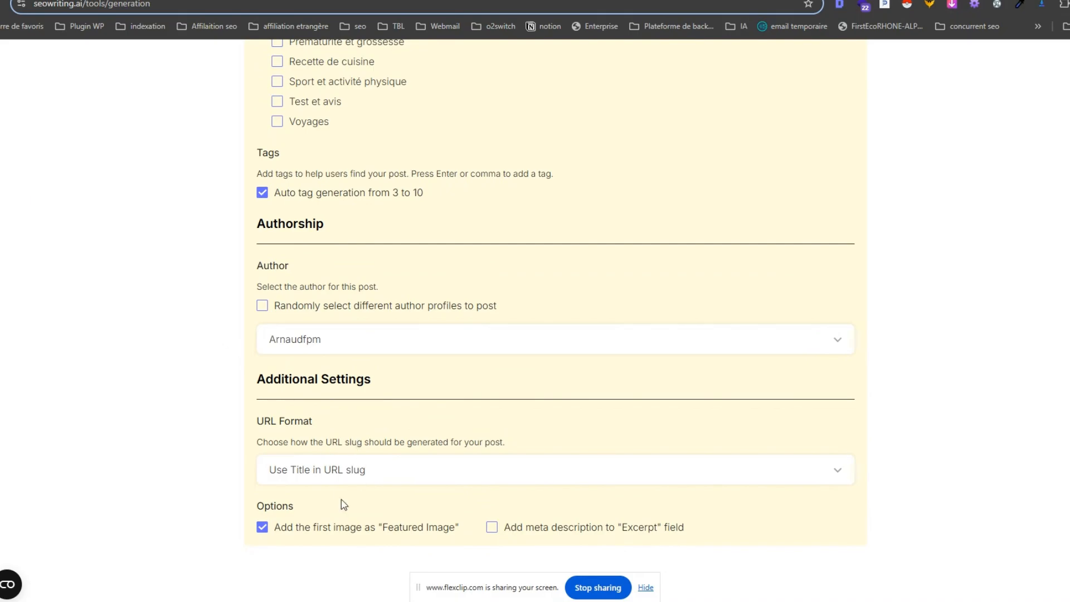
Run the 1-Click Blog Post generation for the "soulager toux" article
{"action": "scroll", "coordinate": [296, 531], "scroll_direction": "up", "scroll_amount": 14}
{"action": "scroll", "coordinate": [304, 523], "scroll_direction": "up", "scroll_amount": 15}
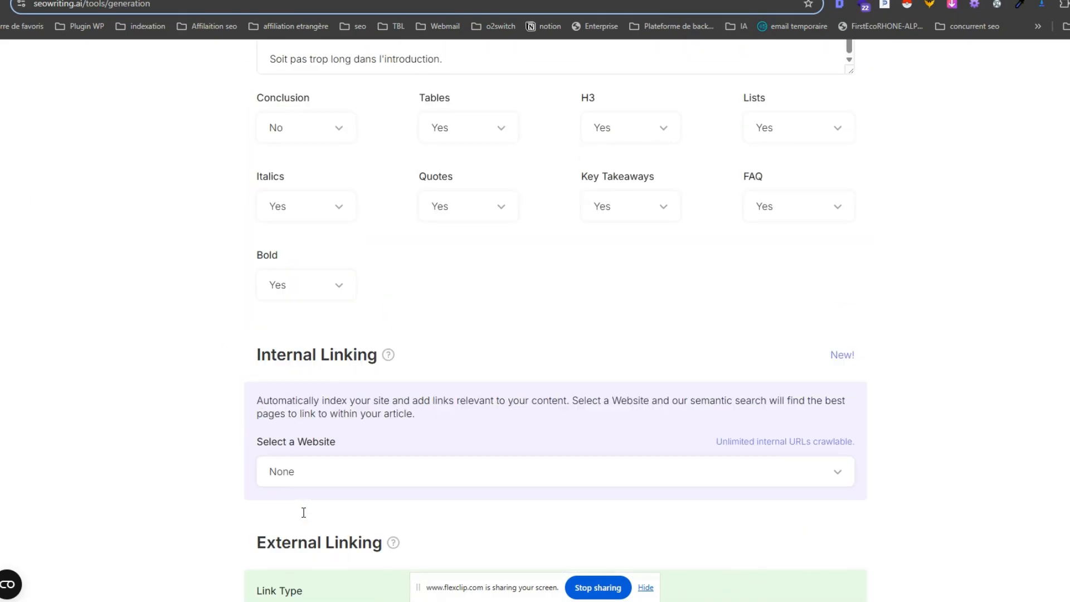
{"action": "scroll", "coordinate": [337, 530], "scroll_direction": "up", "scroll_amount": 10}
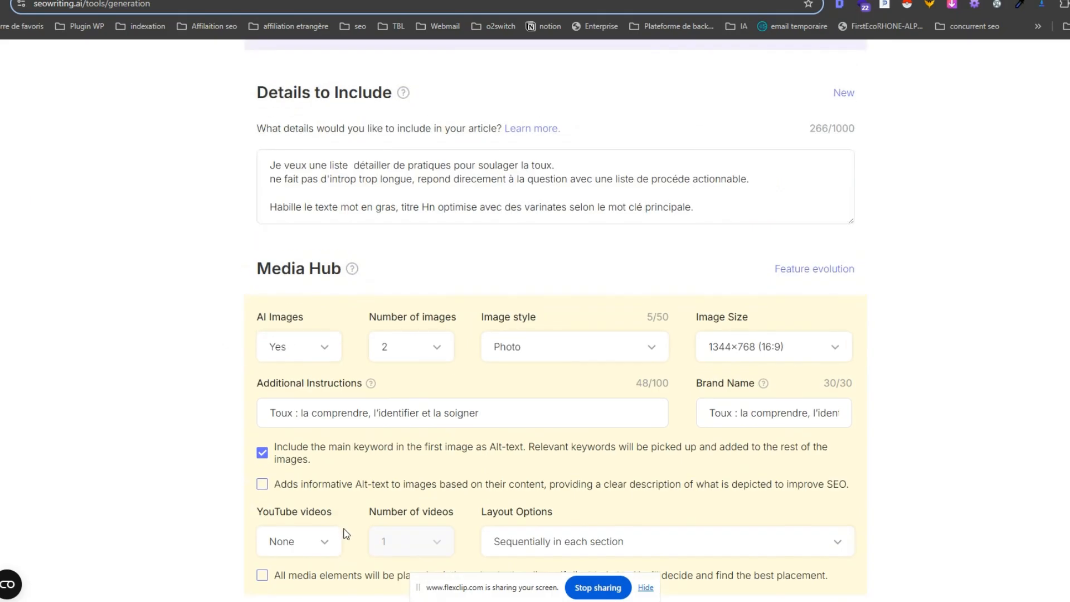
{"action": "scroll", "coordinate": [544, 369], "scroll_direction": "up", "scroll_amount": 9}
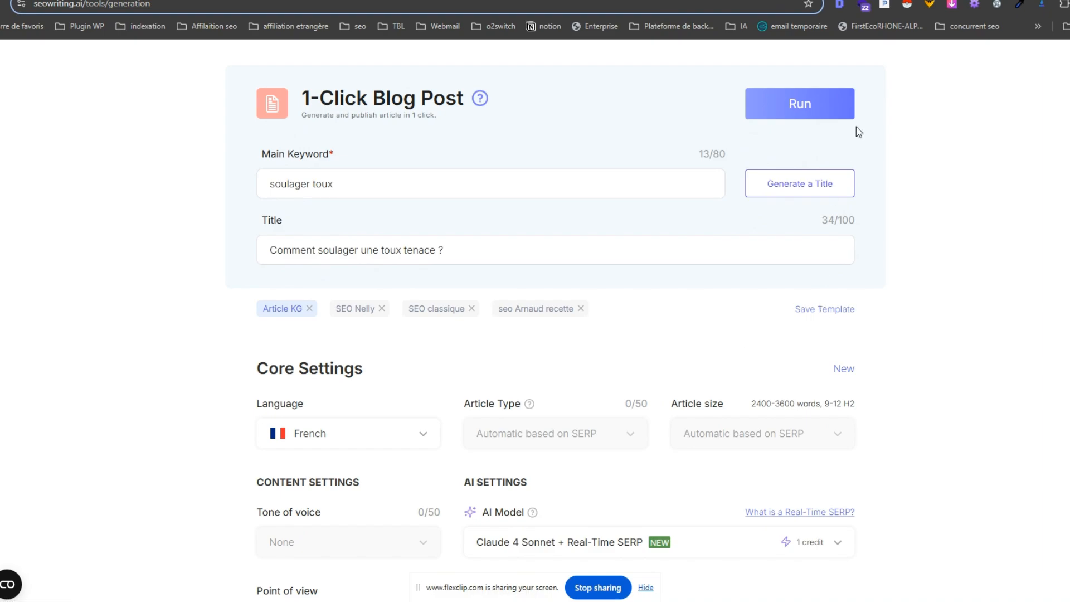
{"action": "left_click", "coordinate": [801, 110]}
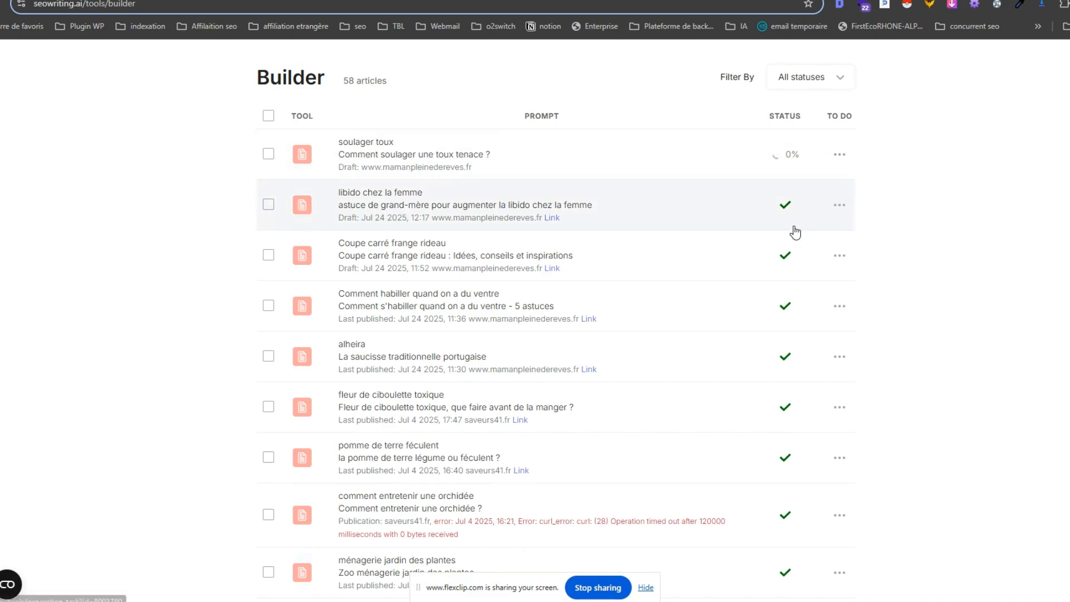
Open the existing "fleur de ciboulette toxique" article, examine its text, images, table and content score, and return to the Builder list
{"action": "scroll", "coordinate": [785, 236], "scroll_direction": "down", "scroll_amount": 3}
{"action": "scroll", "coordinate": [786, 237], "scroll_direction": "down", "scroll_amount": 1}
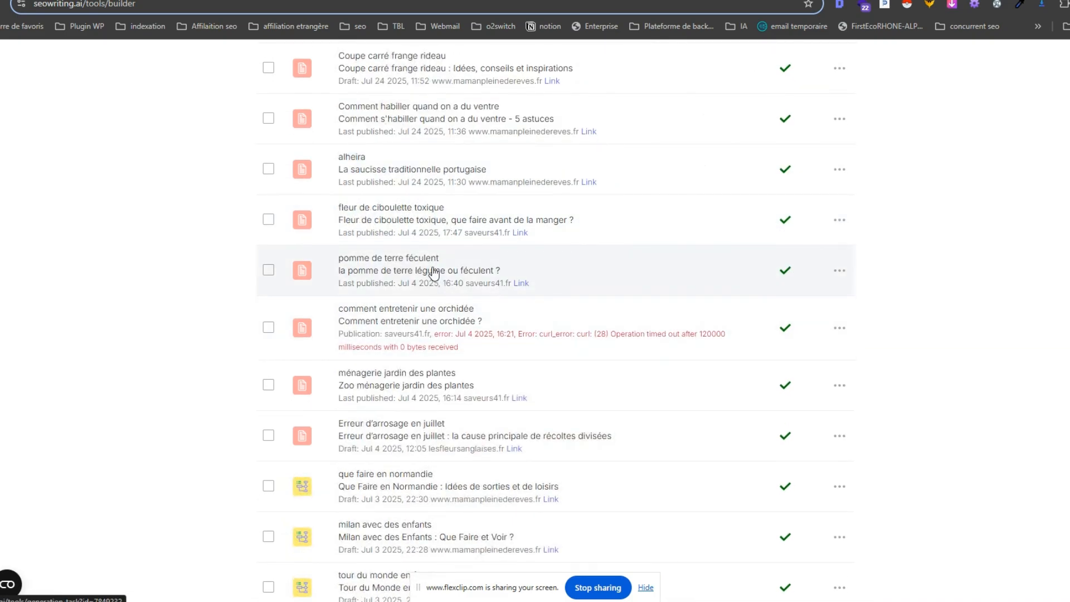
{"action": "left_click", "coordinate": [413, 216]}
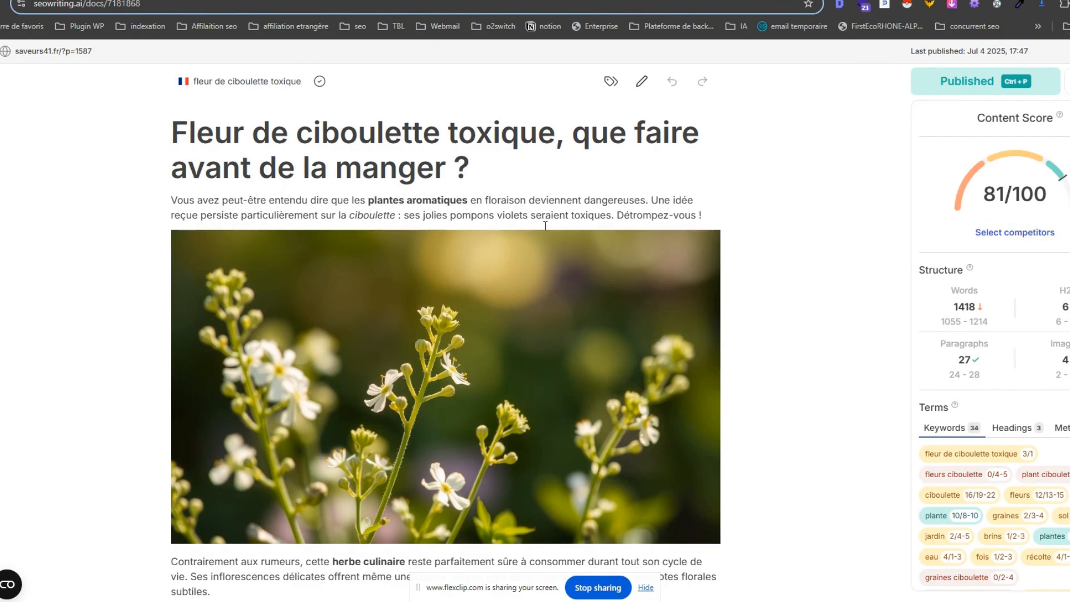
{"action": "scroll", "coordinate": [526, 227], "scroll_direction": "down", "scroll_amount": 3}
{"action": "scroll", "coordinate": [526, 228], "scroll_direction": "up", "scroll_amount": 3}
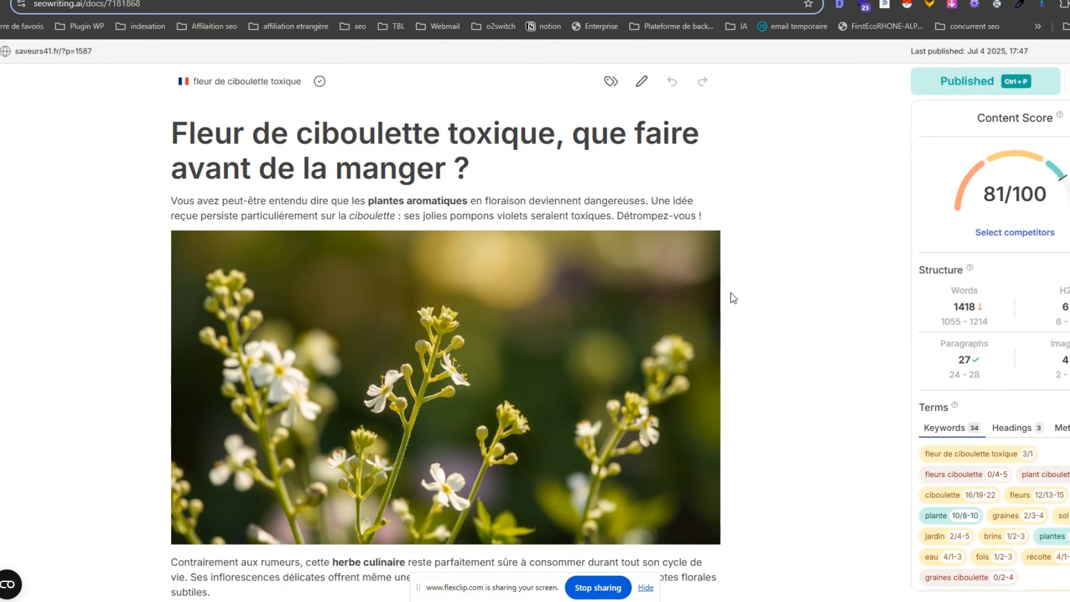
{"action": "scroll", "coordinate": [730, 299], "scroll_direction": "down", "scroll_amount": 7}
{"action": "scroll", "coordinate": [716, 274], "scroll_direction": "down", "scroll_amount": 12}
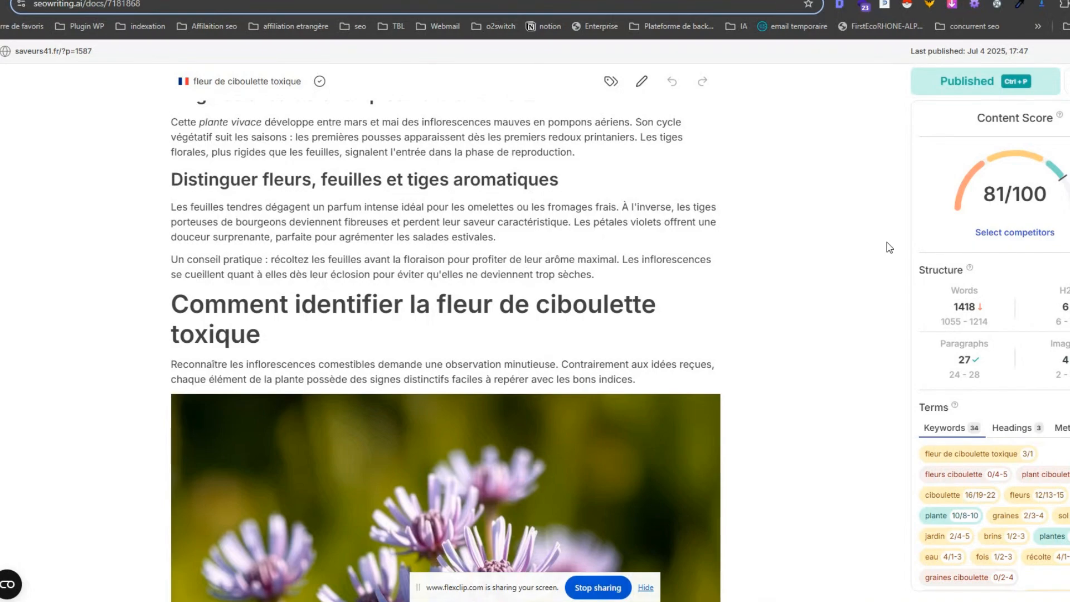
{"action": "scroll", "coordinate": [777, 274], "scroll_direction": "down", "scroll_amount": 8}
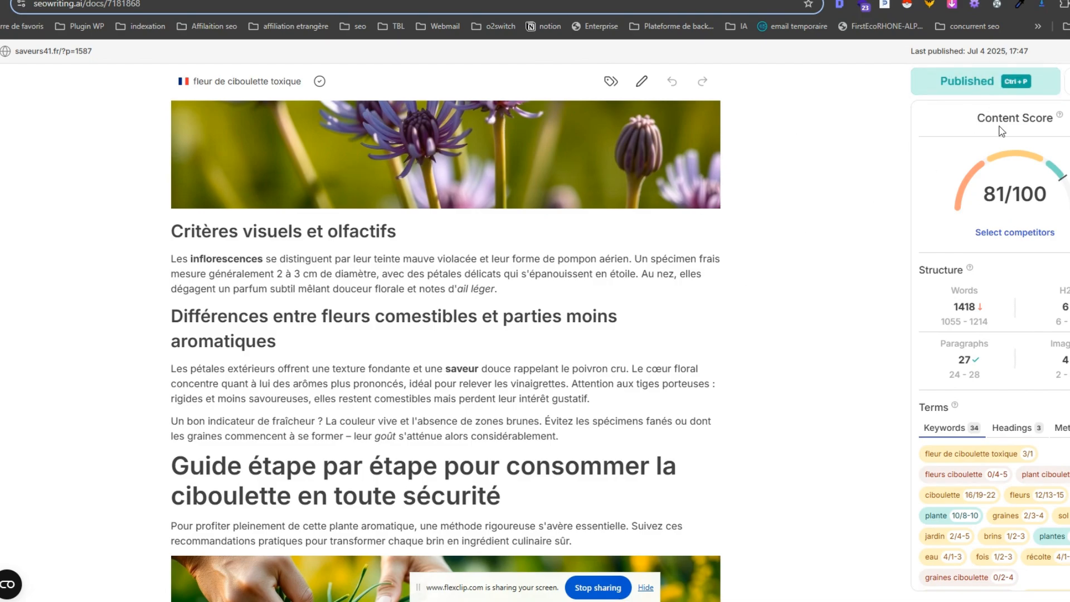
{"action": "scroll", "coordinate": [572, 335], "scroll_direction": "down", "scroll_amount": 10}
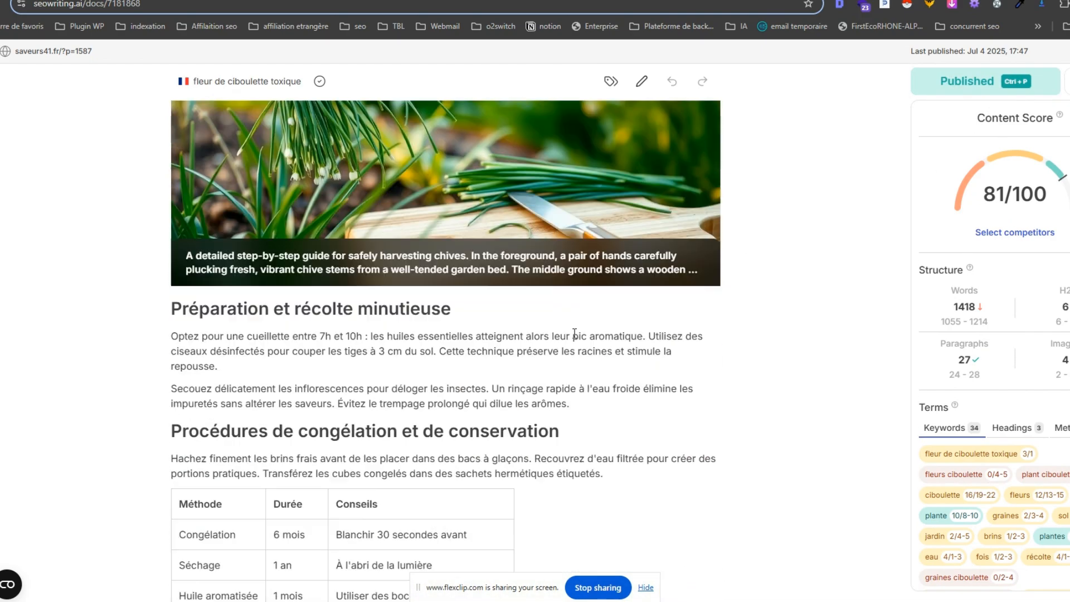
{"action": "scroll", "coordinate": [574, 333], "scroll_direction": "down", "scroll_amount": 3}
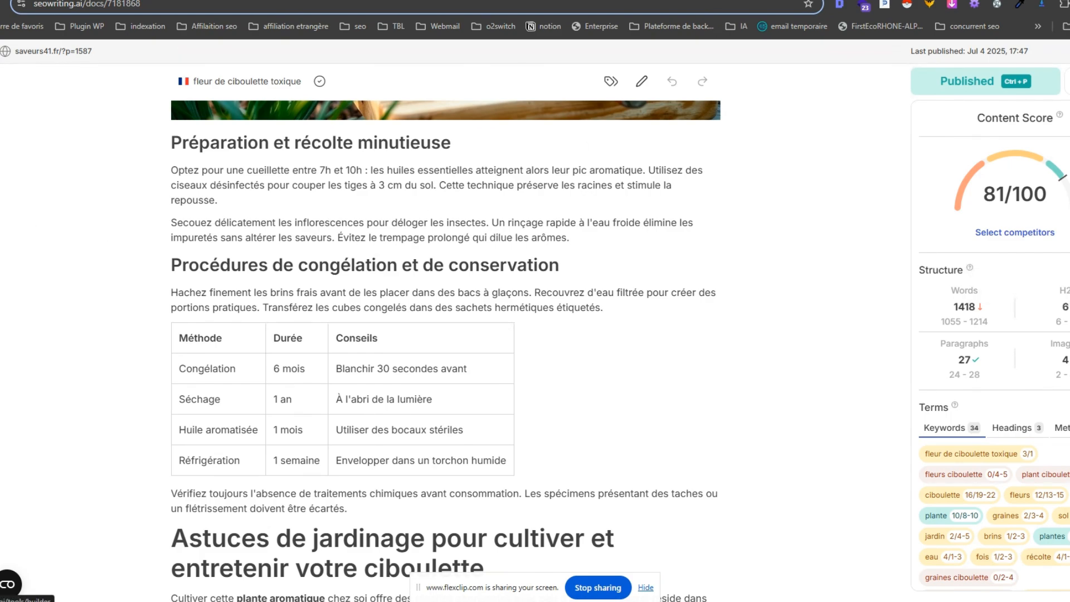
{"action": "left_click", "coordinate": [1, 50]}
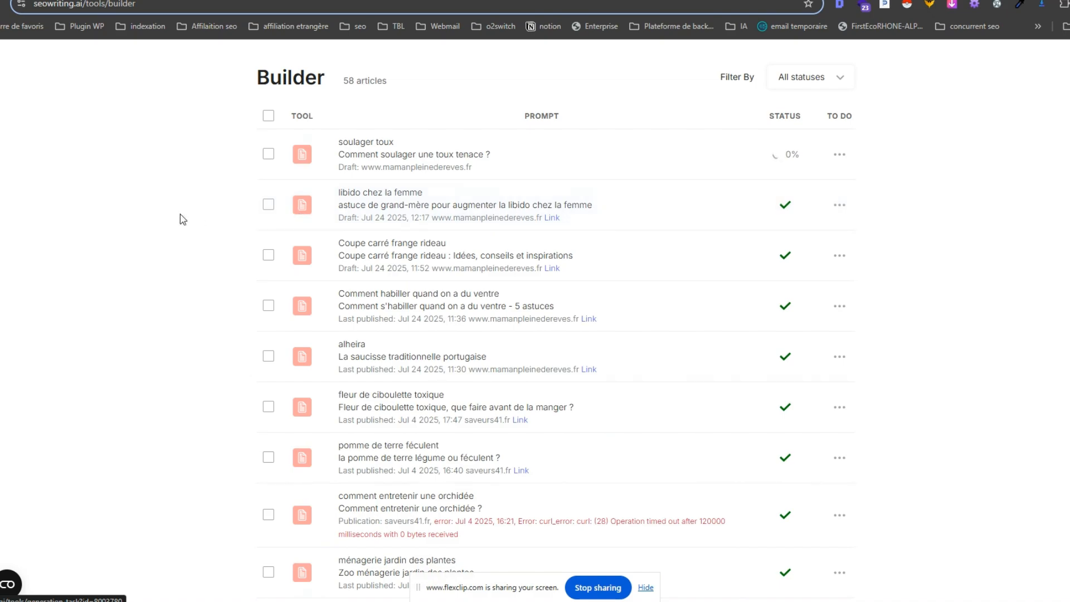
Switch to the SEOWriting pricing page and compare the yearly-billed plans and their article limits
{"action": "mouse_move", "coordinate": [615, 600]}
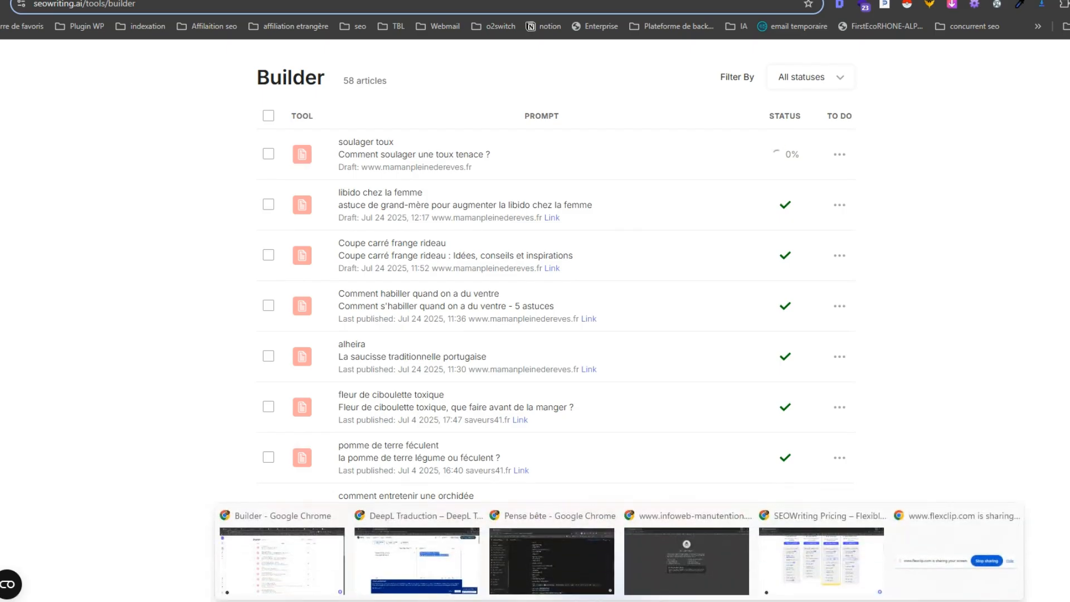
{"action": "left_click", "coordinate": [836, 571]}
{"action": "scroll", "coordinate": [533, 312], "scroll_direction": "up", "scroll_amount": 5}
{"action": "scroll", "coordinate": [533, 312], "scroll_direction": "up", "scroll_amount": 1}
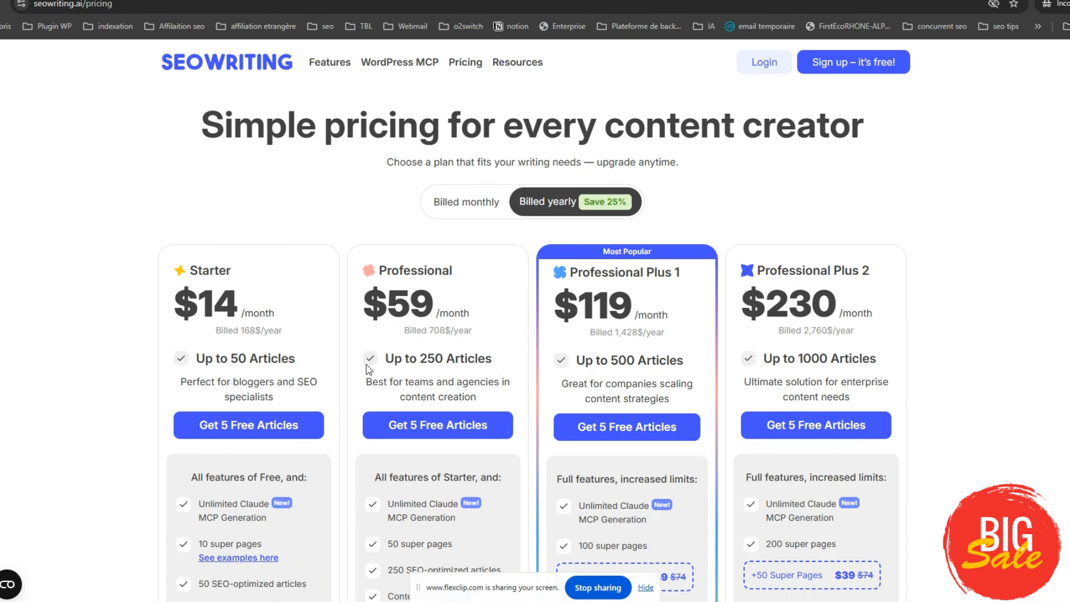
{"action": "scroll", "coordinate": [490, 430], "scroll_direction": "down", "scroll_amount": 2}
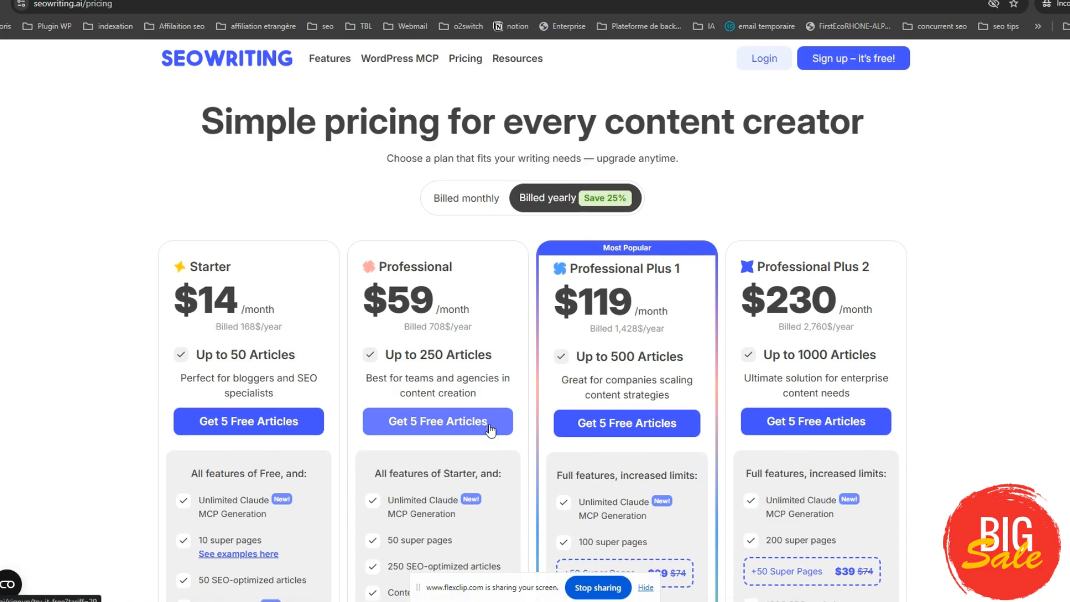
{"action": "scroll", "coordinate": [490, 431], "scroll_direction": "up", "scroll_amount": 2}
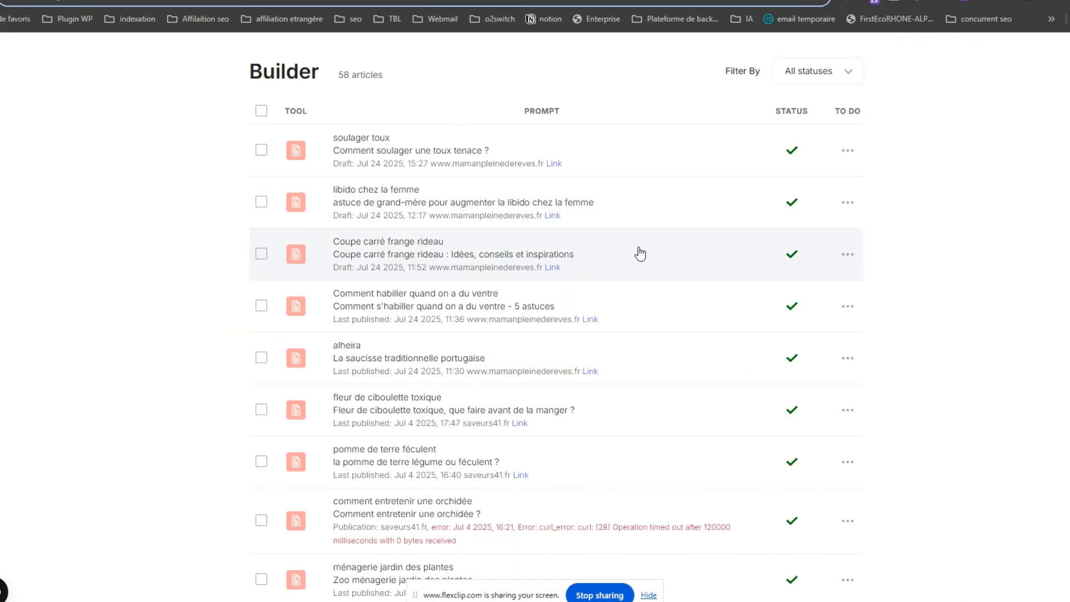
Open the generated article "Comment soulager une toux tenace ?" and examine its introduction, image and key takeaways
{"action": "left_click", "coordinate": [442, 155]}
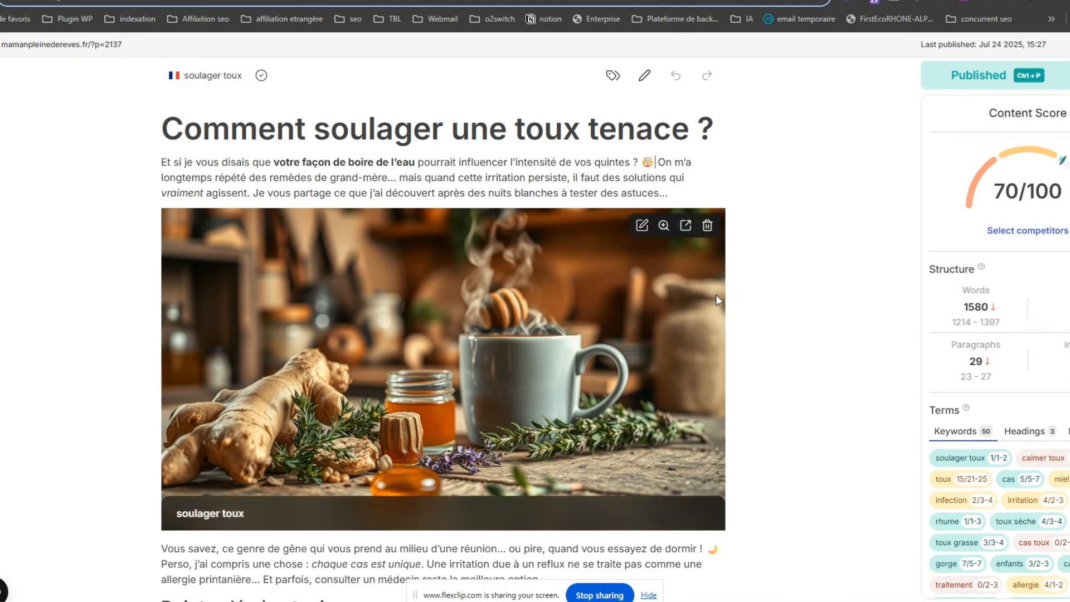
{"action": "scroll", "coordinate": [803, 294], "scroll_direction": "down", "scroll_amount": 3}
{"action": "scroll", "coordinate": [802, 294], "scroll_direction": "down", "scroll_amount": 2}
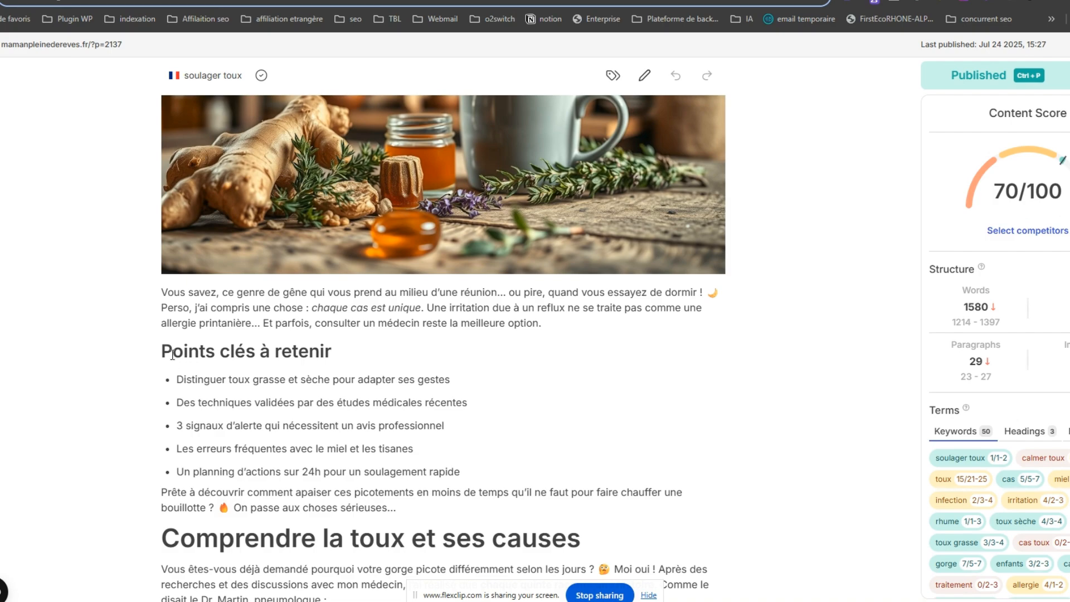
{"action": "scroll", "coordinate": [172, 354], "scroll_direction": "down", "scroll_amount": 4}
Delete the heading "Comprendre la toux et ses causes" together with the paragraph directly beneath it
{"action": "left_click_drag", "start_coordinate": [322, 357], "coordinate": [475, 404]}
{"action": "left_click", "coordinate": [272, 394]}
{"action": "scroll", "coordinate": [306, 386], "scroll_direction": "down", "scroll_amount": 1}
{"action": "scroll", "coordinate": [365, 384], "scroll_direction": "up", "scroll_amount": 1}
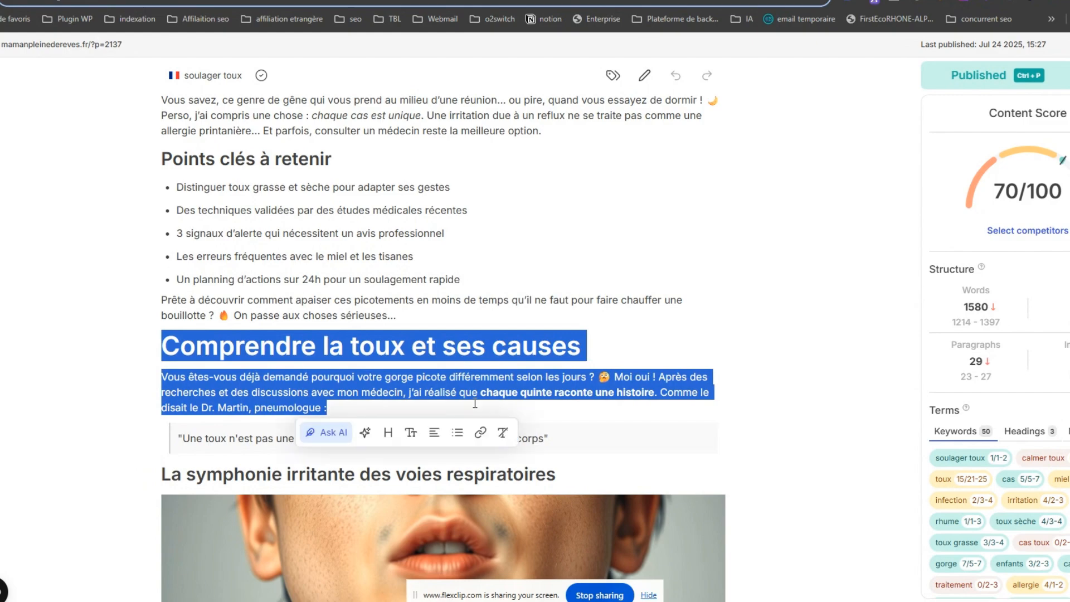
{"action": "key", "text": "BackSpace"}
{"action": "key", "text": "BackSpace"}
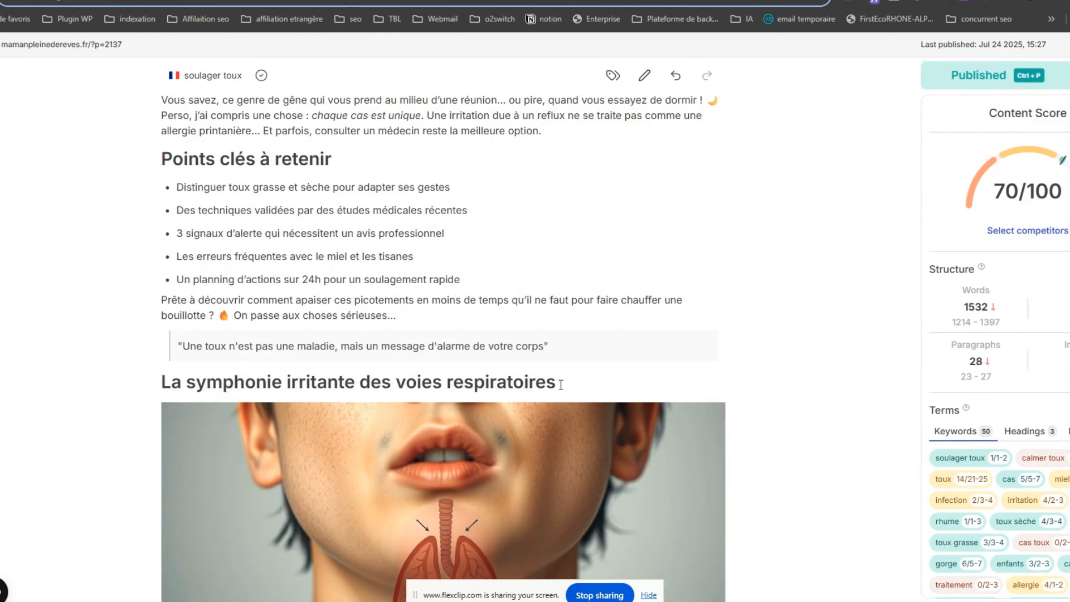
Examine the rest of the article, from the heading "La symphonie irritante des voies respiratoires" through the table and remedies to the FAQ
{"action": "left_click_drag", "start_coordinate": [561, 384], "coordinate": [159, 390]}
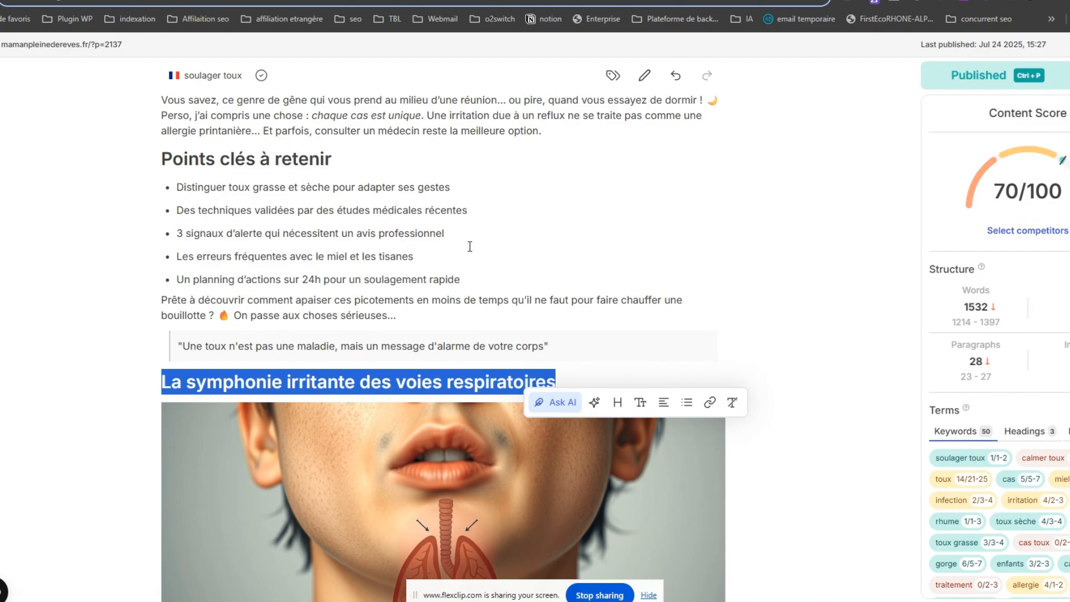
{"action": "scroll", "coordinate": [716, 175], "scroll_direction": "down", "scroll_amount": 8}
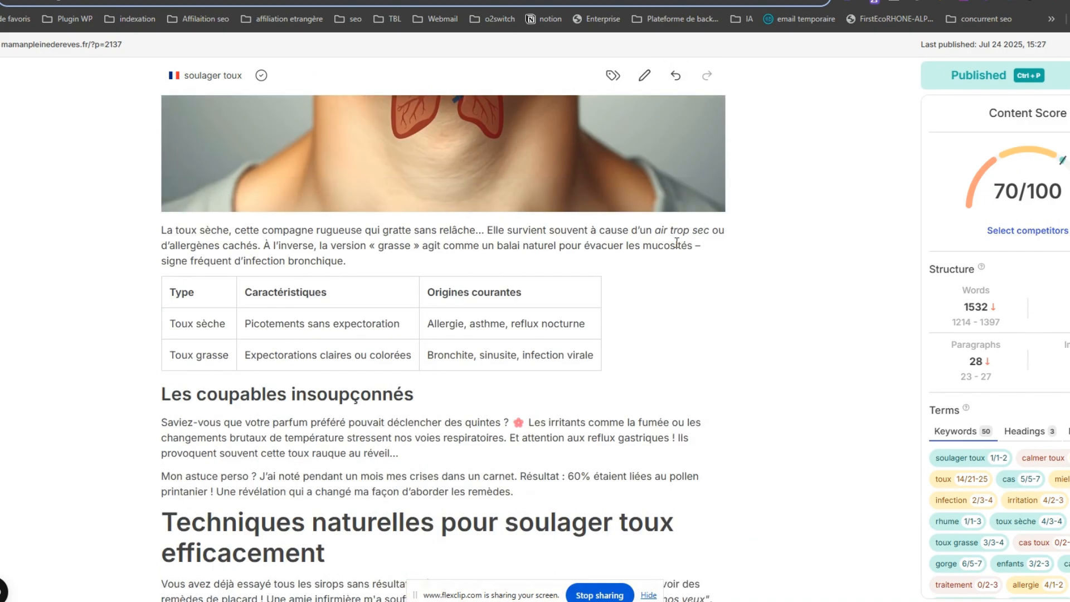
{"action": "scroll", "coordinate": [338, 376], "scroll_direction": "down", "scroll_amount": 3}
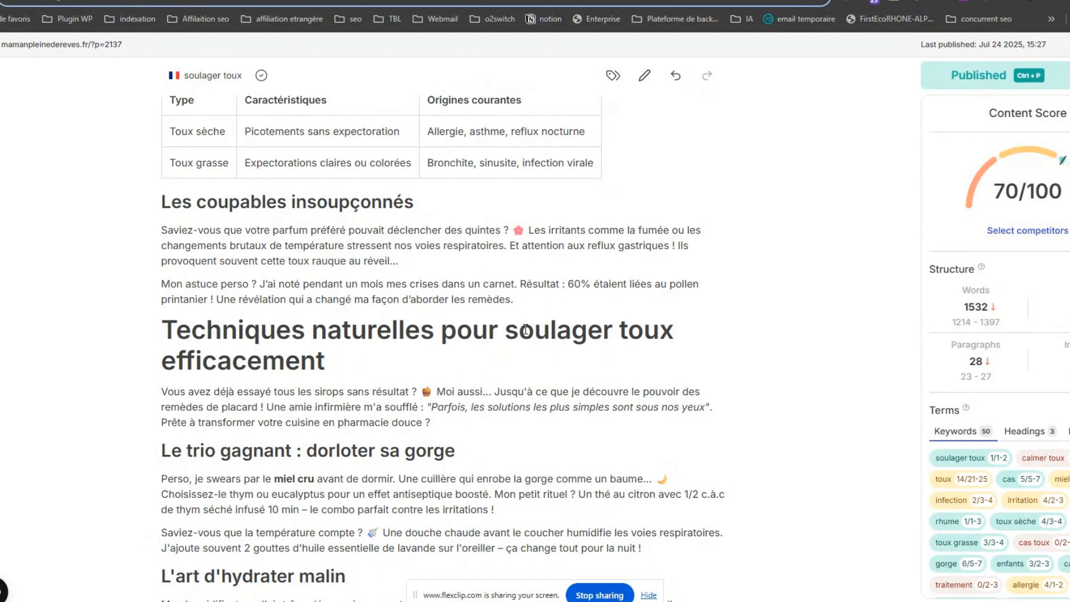
{"action": "scroll", "coordinate": [334, 391], "scroll_direction": "down", "scroll_amount": 4}
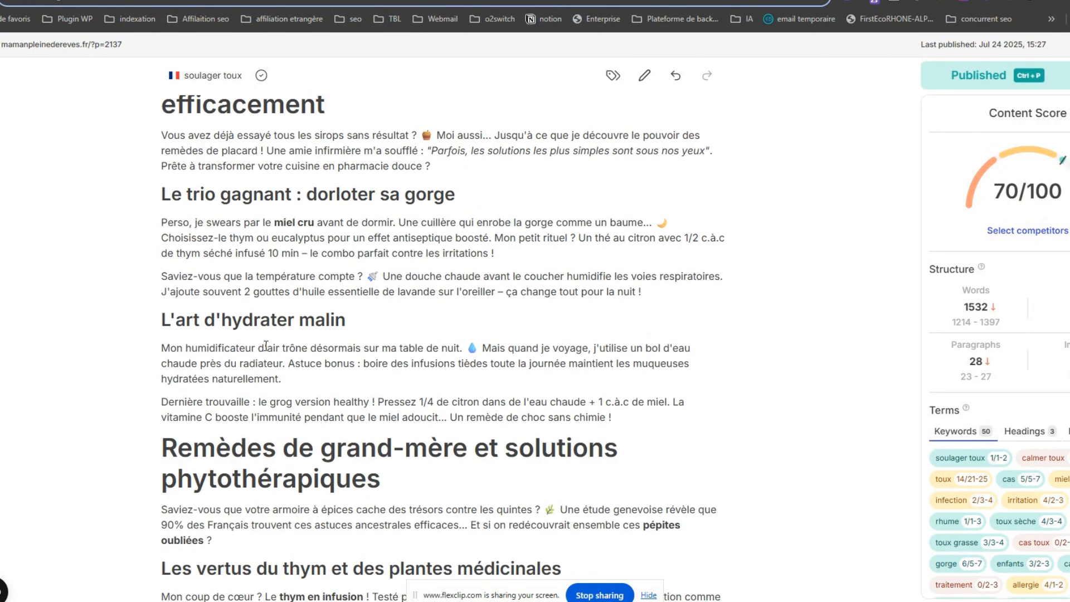
{"action": "scroll", "coordinate": [261, 351], "scroll_direction": "down", "scroll_amount": 3}
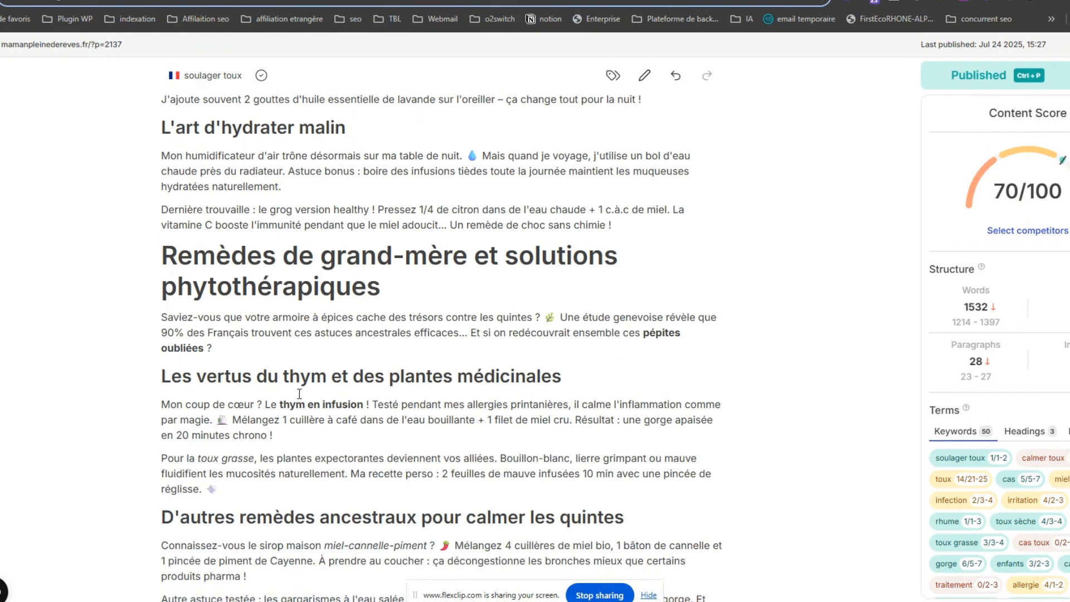
{"action": "scroll", "coordinate": [299, 393], "scroll_direction": "down", "scroll_amount": 3}
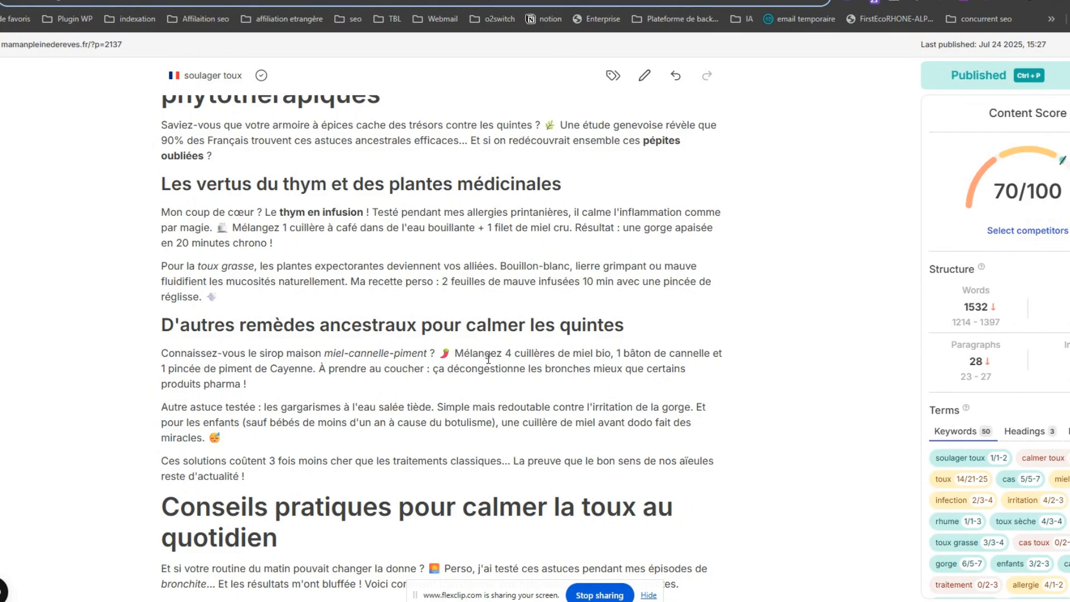
{"action": "scroll", "coordinate": [513, 369], "scroll_direction": "down", "scroll_amount": 14}
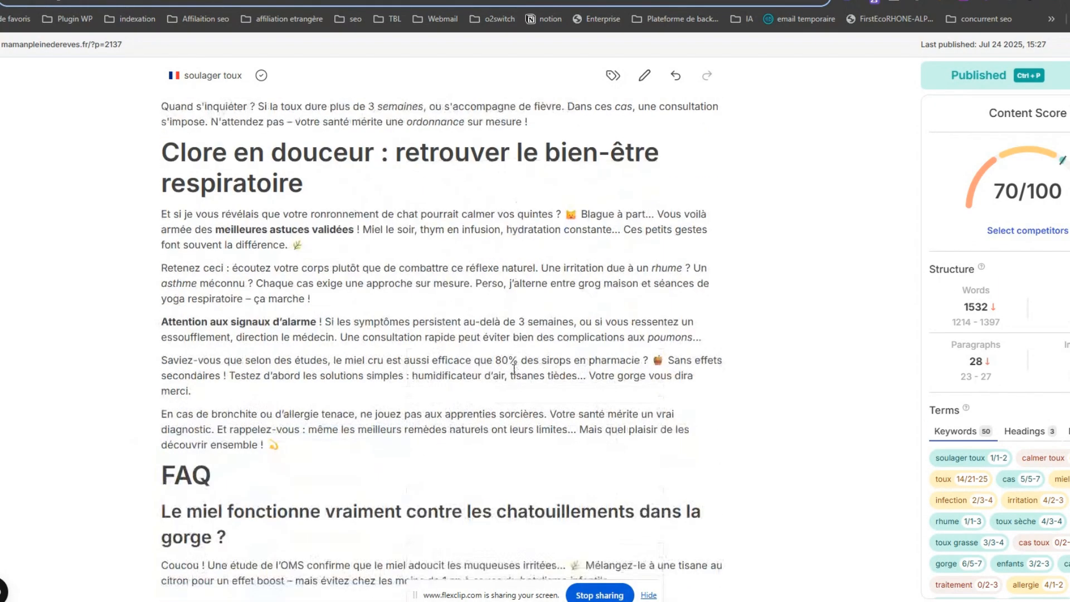
{"action": "scroll", "coordinate": [311, 347], "scroll_direction": "down", "scroll_amount": 4}
{"action": "scroll", "coordinate": [296, 338], "scroll_direction": "down", "scroll_amount": 2}
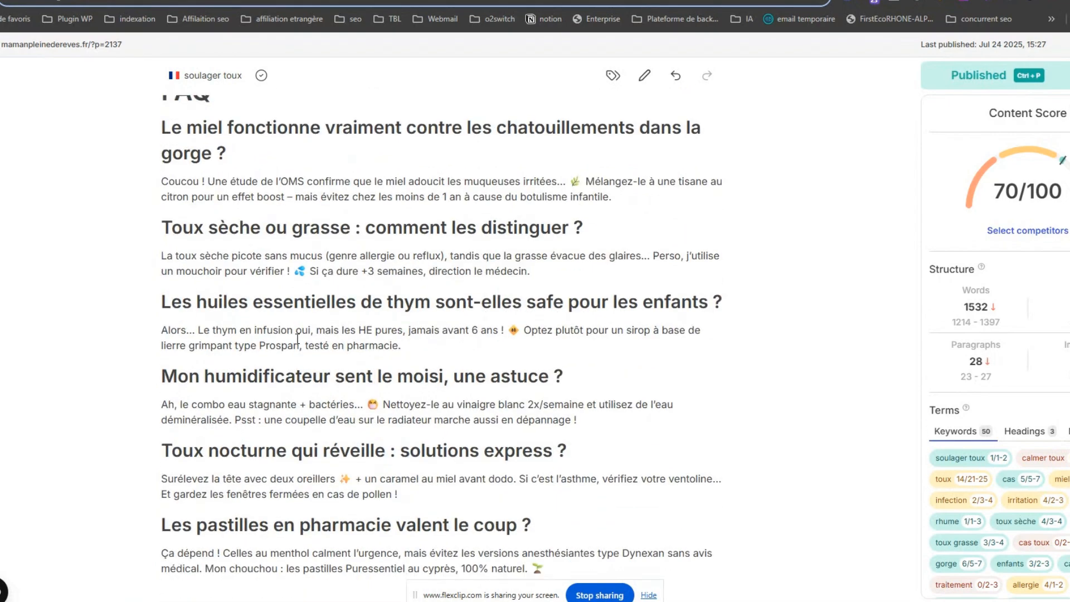
Examine the article's content score, structure and keyword terms, and view the competitor pages selected for "soulager toux"
{"action": "scroll", "coordinate": [1006, 401], "scroll_direction": "down", "scroll_amount": 2}
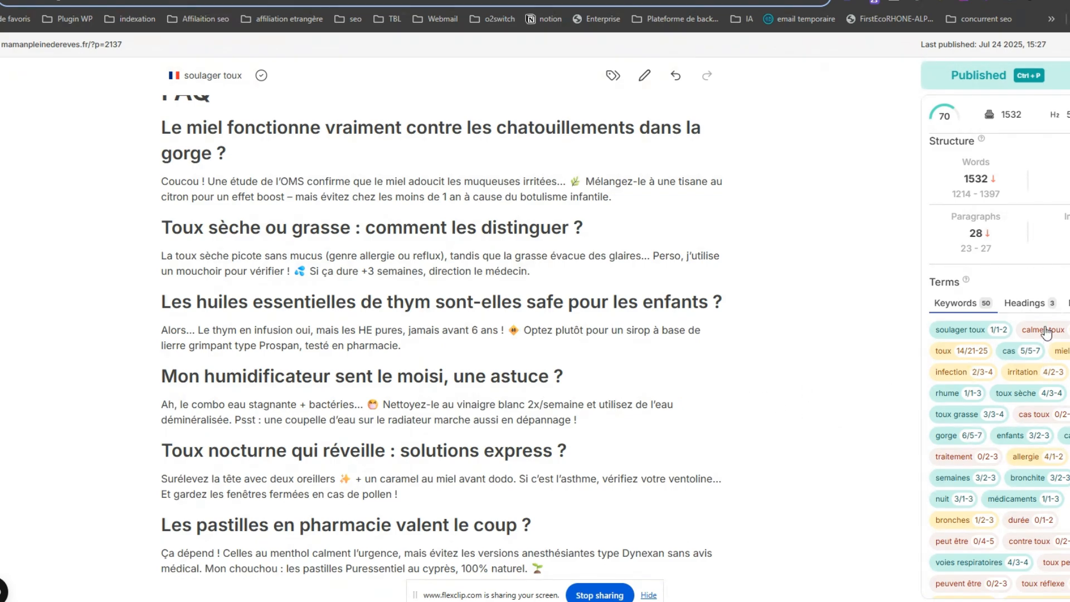
{"action": "scroll", "coordinate": [992, 390], "scroll_direction": "down", "scroll_amount": 3}
{"action": "scroll", "coordinate": [915, 388], "scroll_direction": "up", "scroll_amount": 5}
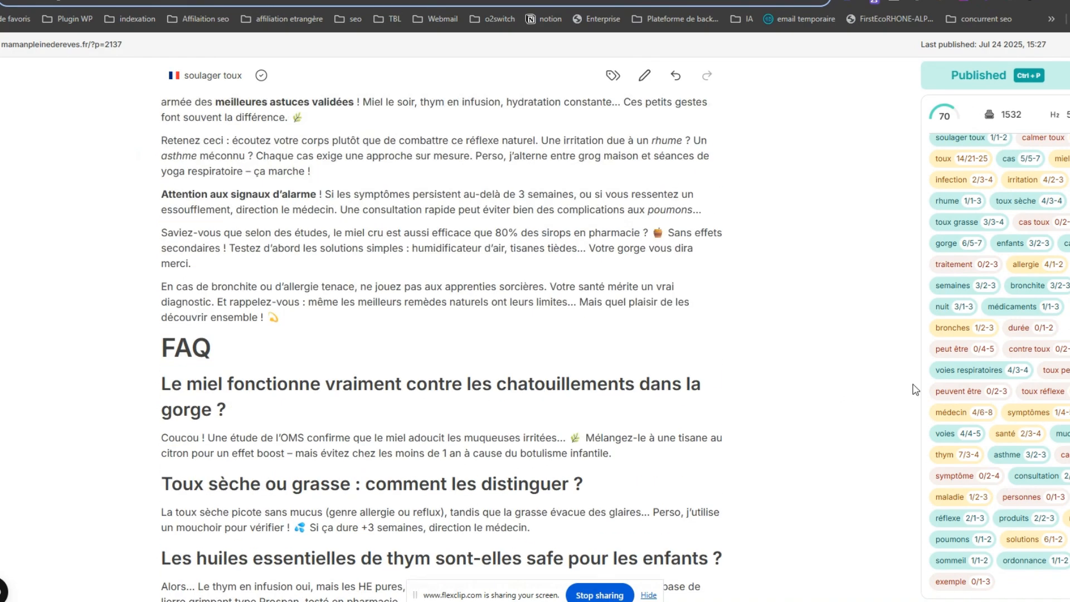
{"action": "left_click", "coordinate": [1055, 115]}
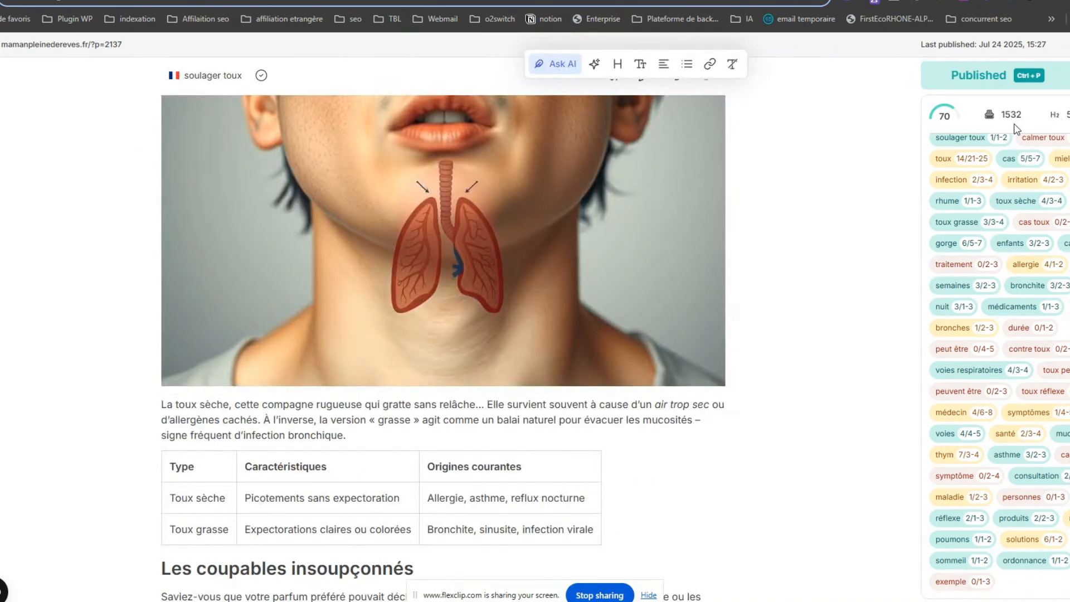
{"action": "scroll", "coordinate": [1017, 129], "scroll_direction": "up", "scroll_amount": 5}
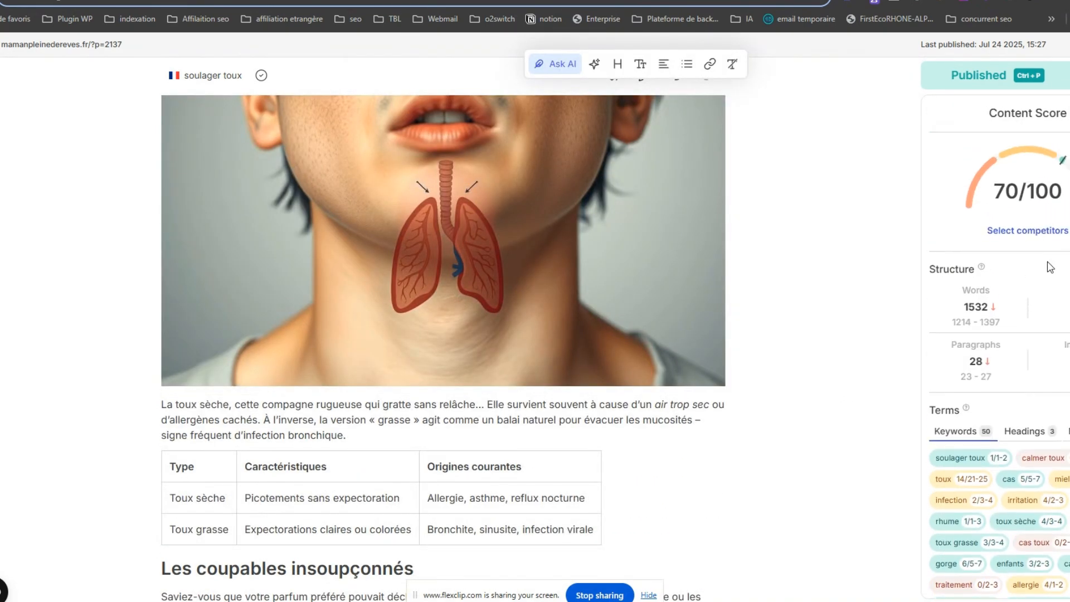
{"action": "left_click", "coordinate": [1025, 234]}
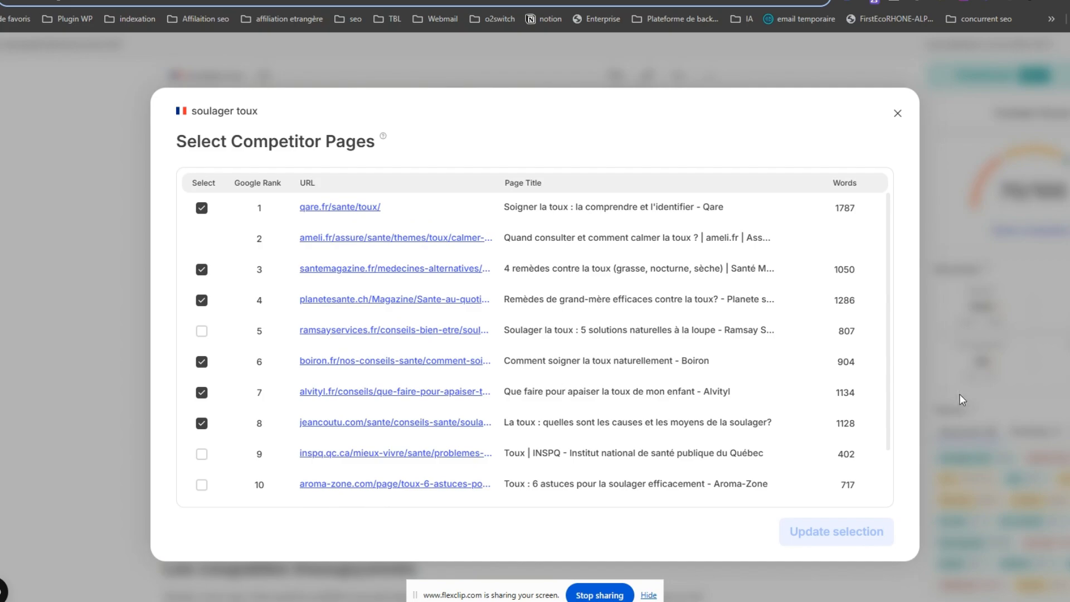
{"action": "left_click", "coordinate": [898, 114]}
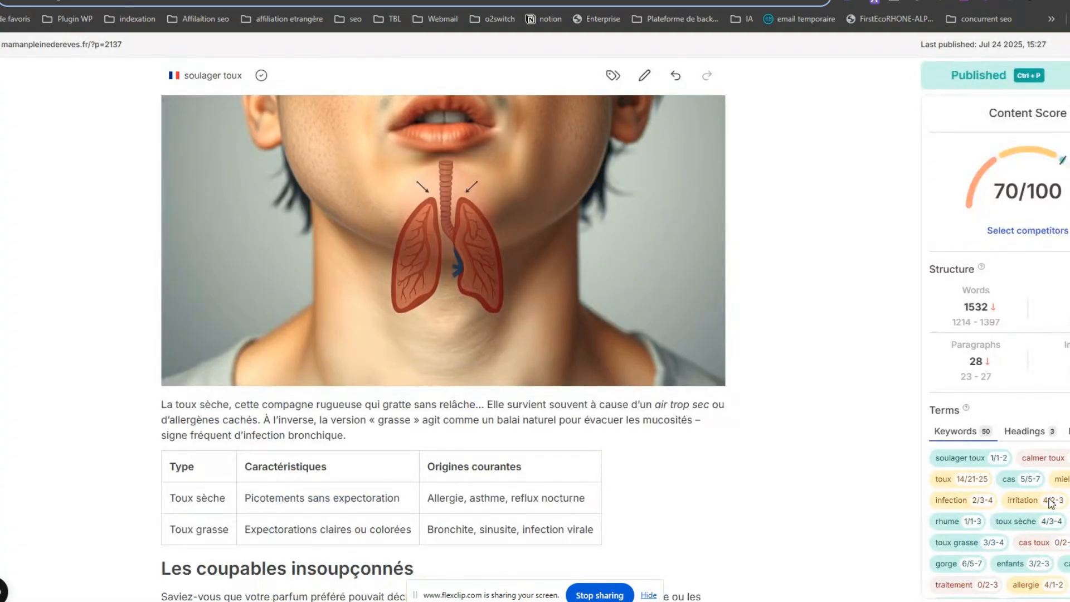
Review the generated article again, from the title, introduction and key takeaways to the remedies section and the cough comparison table
{"action": "scroll", "coordinate": [853, 457], "scroll_direction": "up", "scroll_amount": 5}
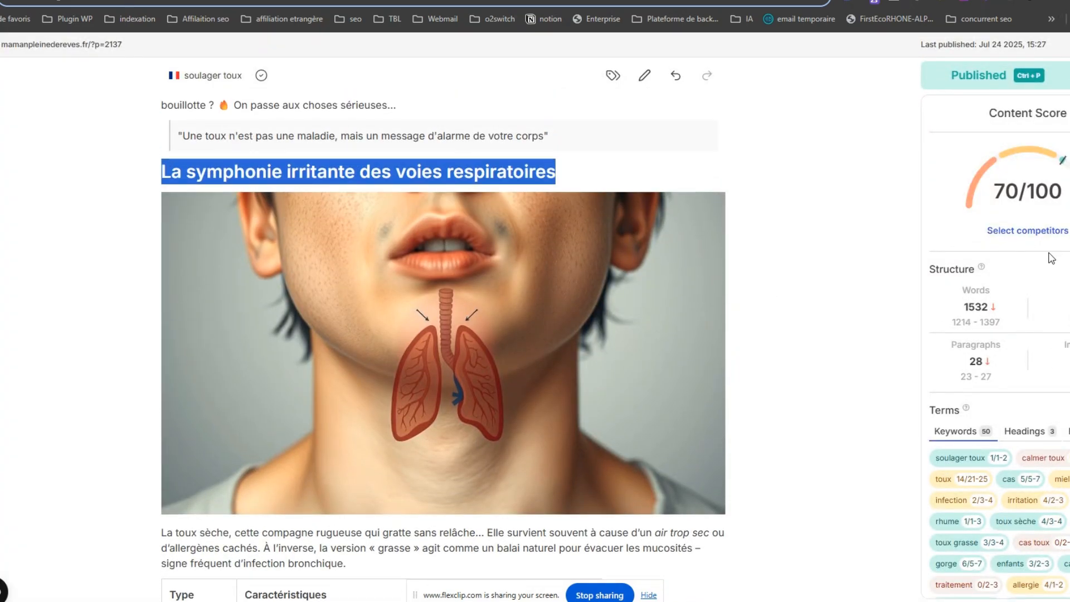
{"action": "scroll", "coordinate": [870, 290], "scroll_direction": "up", "scroll_amount": 8}
{"action": "scroll", "coordinate": [879, 299], "scroll_direction": "down", "scroll_amount": 1}
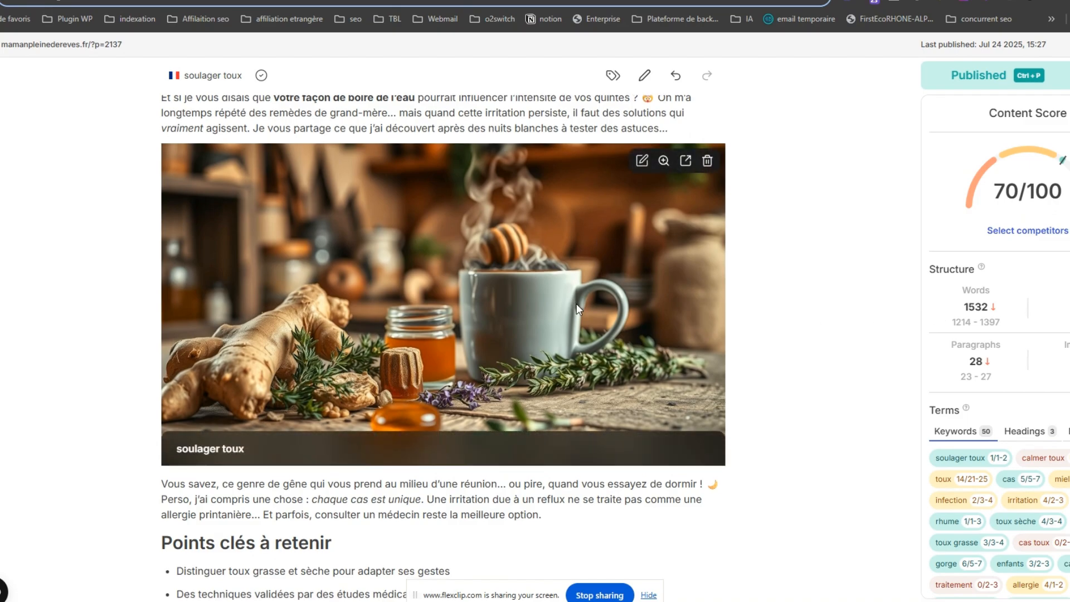
{"action": "scroll", "coordinate": [576, 303], "scroll_direction": "down", "scroll_amount": 4}
{"action": "scroll", "coordinate": [751, 403], "scroll_direction": "down", "scroll_amount": 15}
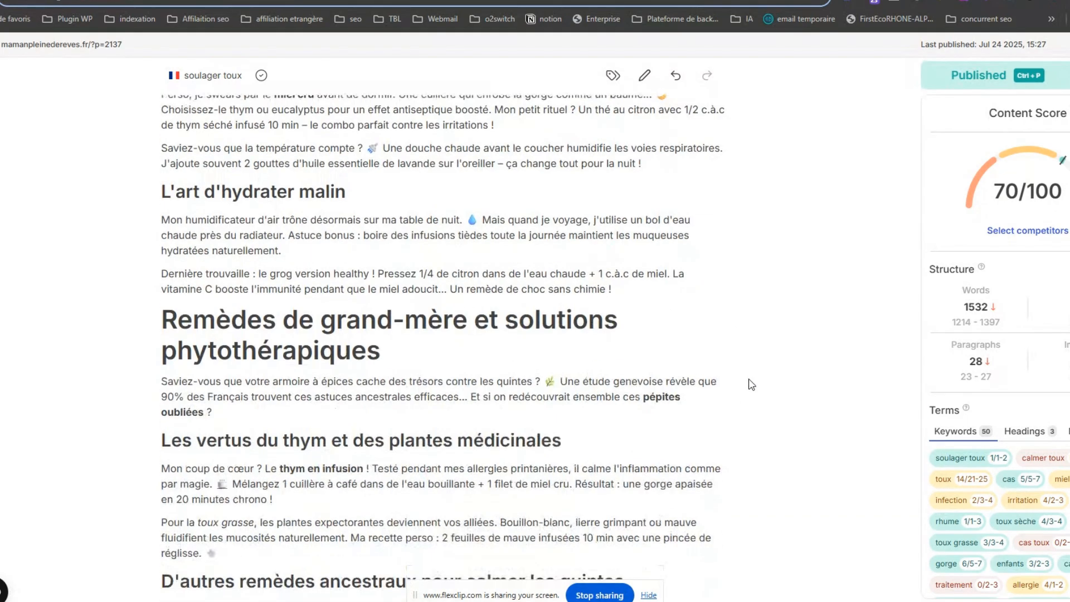
{"action": "scroll", "coordinate": [634, 345], "scroll_direction": "up", "scroll_amount": 15}
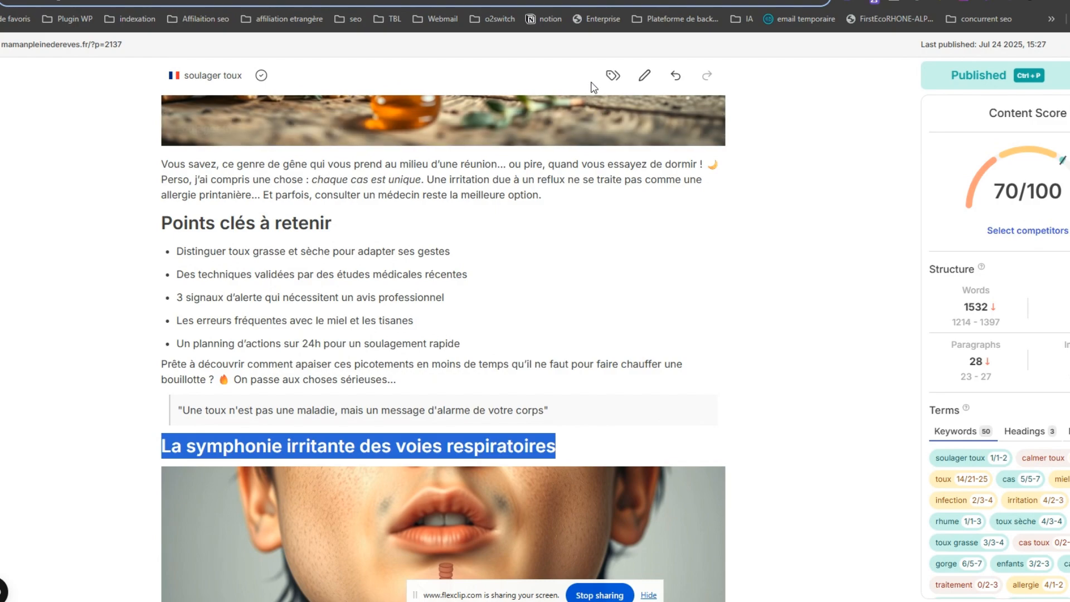
{"action": "scroll", "coordinate": [803, 239], "scroll_direction": "up", "scroll_amount": 5}
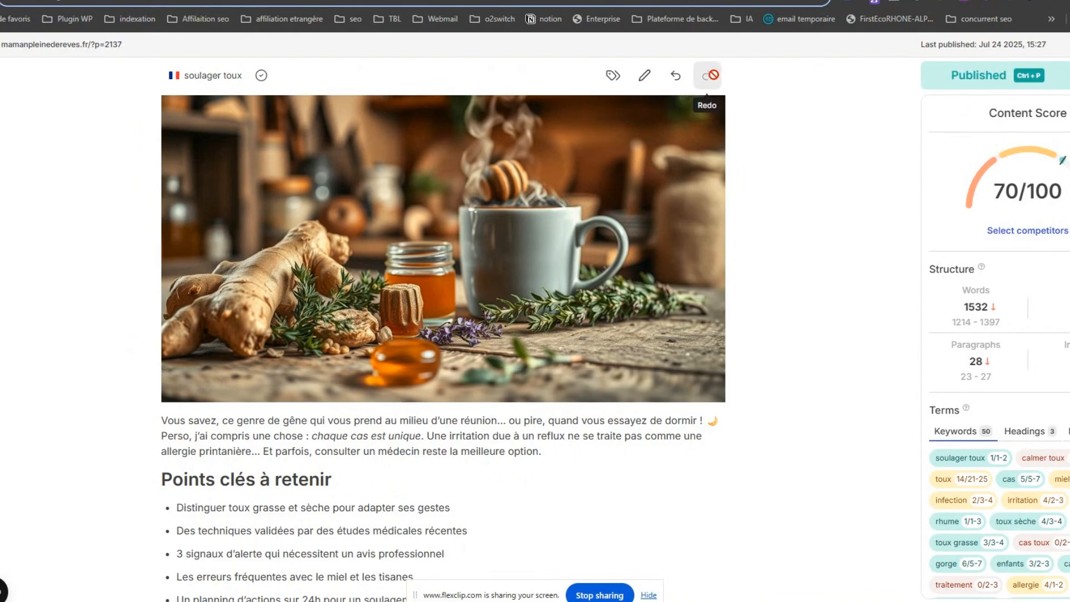
{"action": "scroll", "coordinate": [807, 184], "scroll_direction": "up", "scroll_amount": 2}
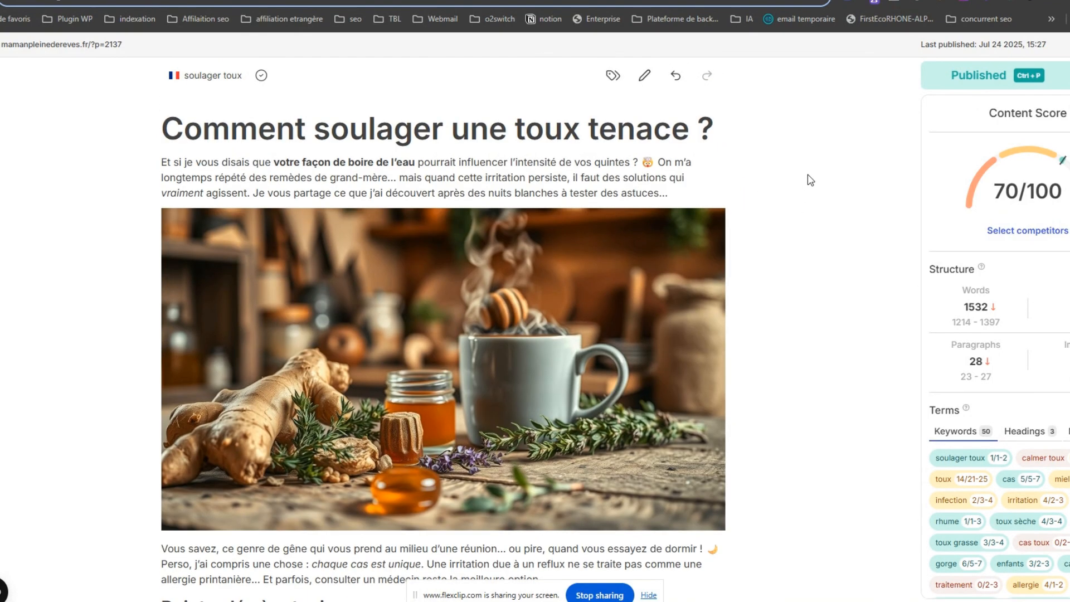
{"action": "scroll", "coordinate": [809, 181], "scroll_direction": "down", "scroll_amount": 6}
{"action": "scroll", "coordinate": [811, 180], "scroll_direction": "down", "scroll_amount": 10}
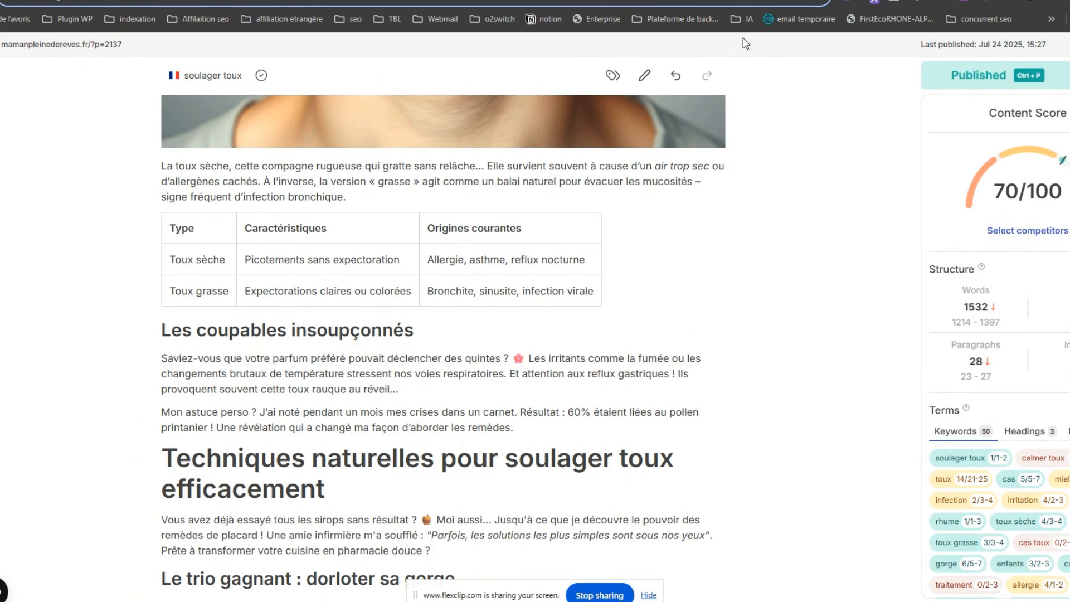
Switch to the WordPress article list, reload it, and open the draft "Comment soulager une toux tenace ?" for editing in a new tab
{"action": "left_click", "coordinate": [647, 1]}
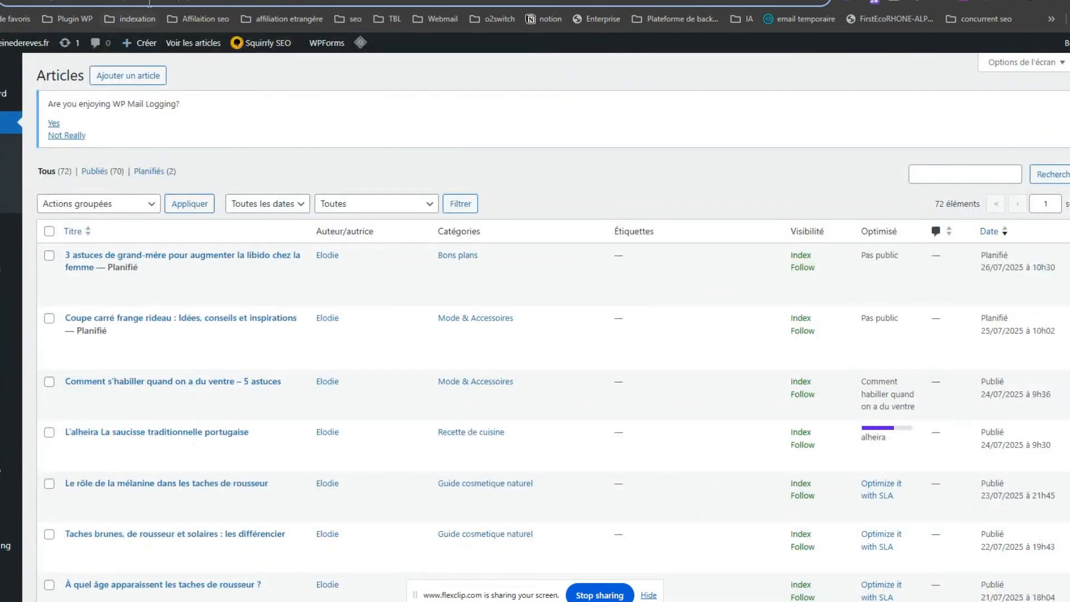
{"action": "left_click", "coordinate": [131, 1]}
{"action": "key", "text": "Return"}
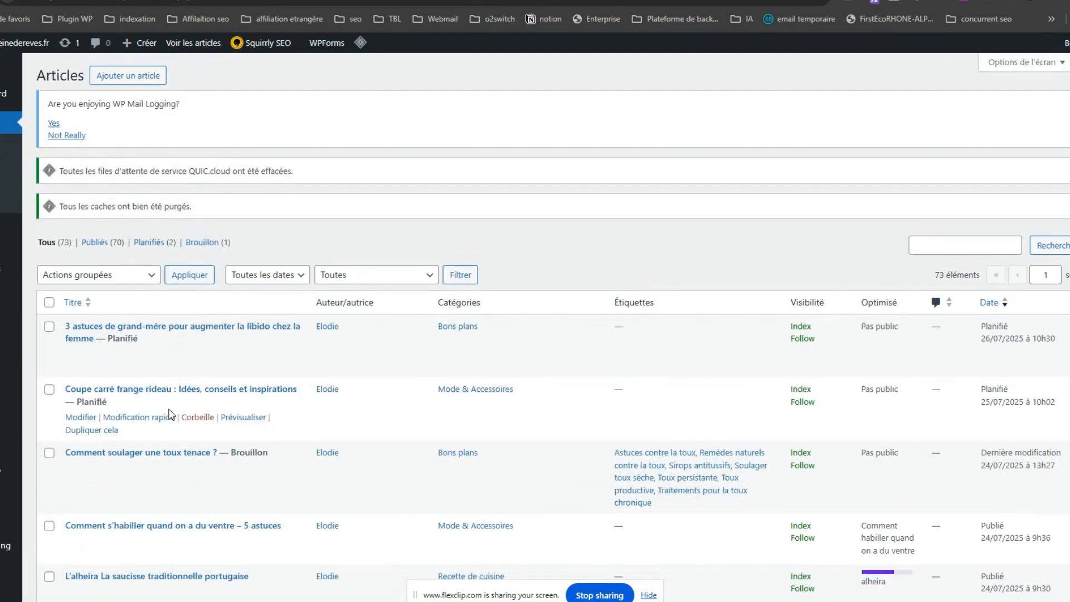
{"action": "right_click", "coordinate": [81, 469]}
{"action": "left_click", "coordinate": [154, 328]}
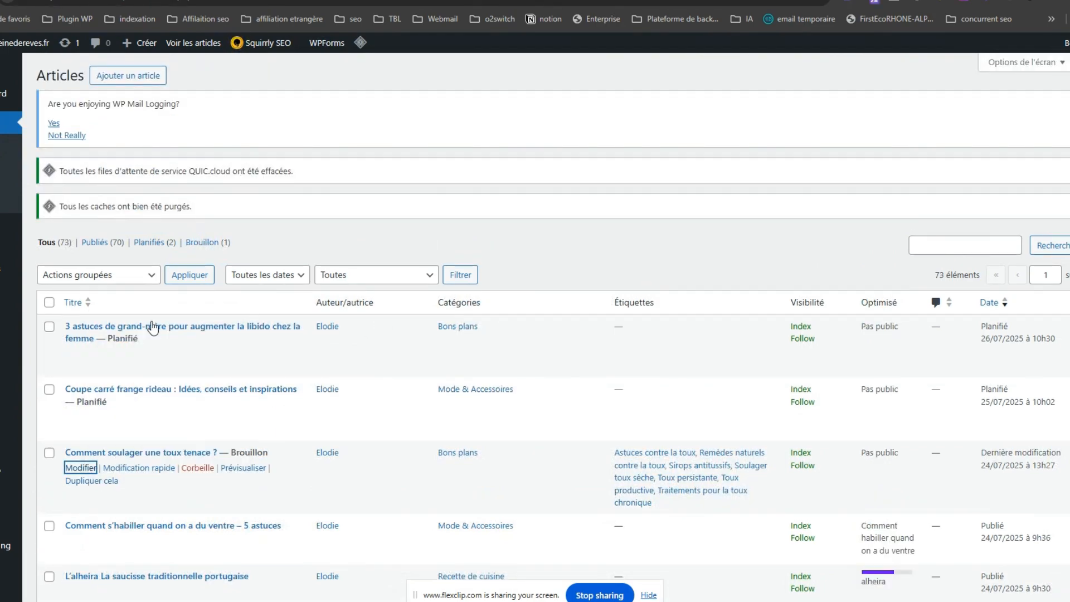
{"action": "left_click", "coordinate": [733, 0]}
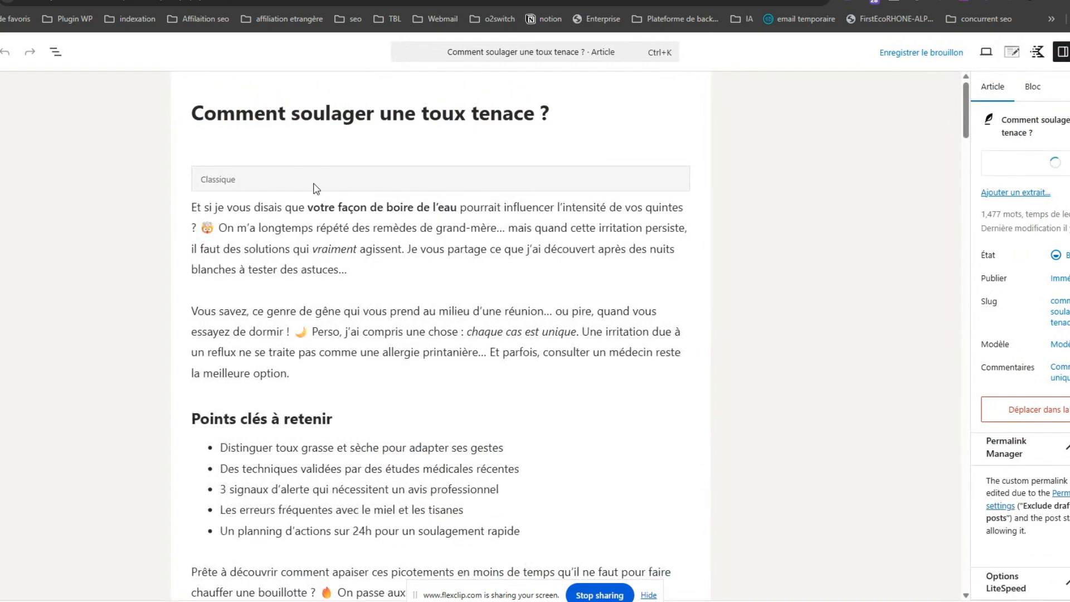
Examine the WordPress draft's text, image and table, along with the article settings showing its featured image, slug and category
{"action": "left_click", "coordinate": [313, 188]}
{"action": "scroll", "coordinate": [494, 238], "scroll_direction": "down", "scroll_amount": 13}
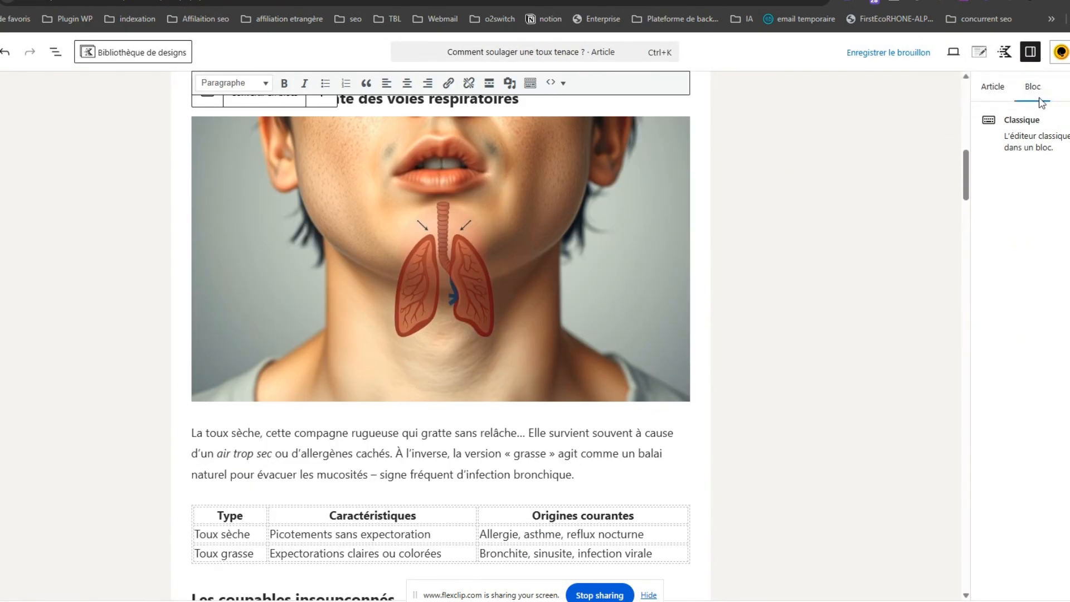
{"action": "left_click", "coordinate": [992, 86]}
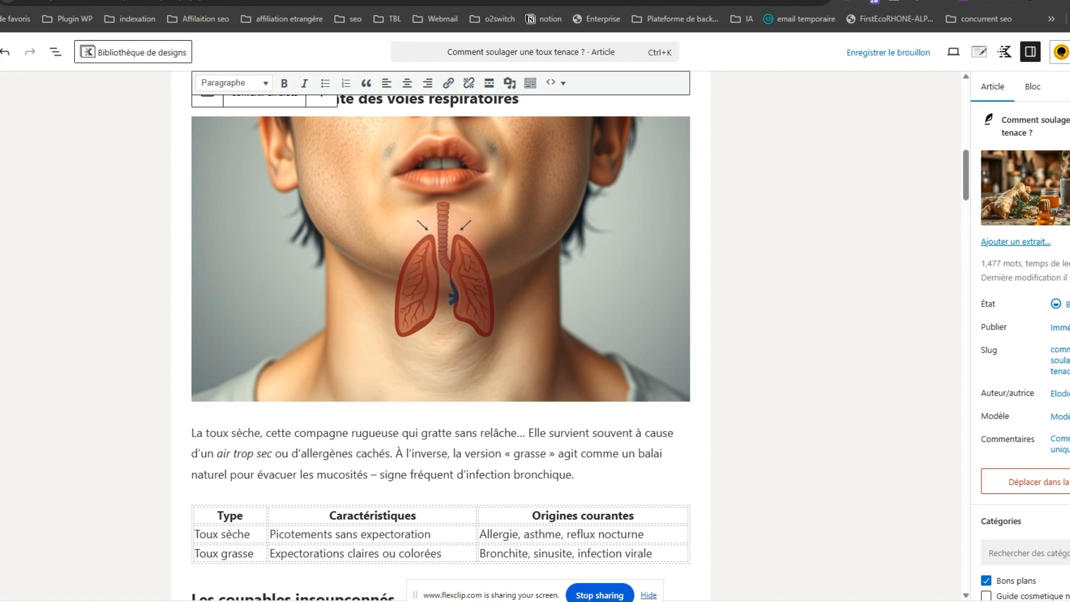
Return to the SEO Writing AI editor and examine the article from the comparison table down to the daily cough-relief advice
{"action": "left_click", "coordinate": [58, 1]}
{"action": "scroll", "coordinate": [619, 345], "scroll_direction": "down", "scroll_amount": 1}
{"action": "scroll", "coordinate": [593, 357], "scroll_direction": "up", "scroll_amount": 1}
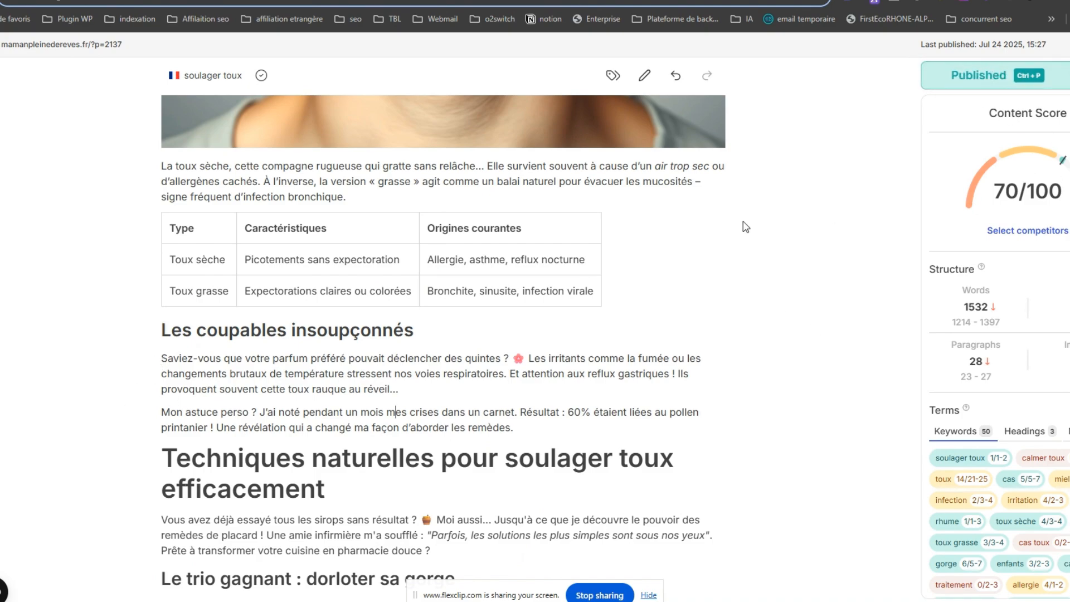
{"action": "scroll", "coordinate": [696, 233], "scroll_direction": "down", "scroll_amount": 15}
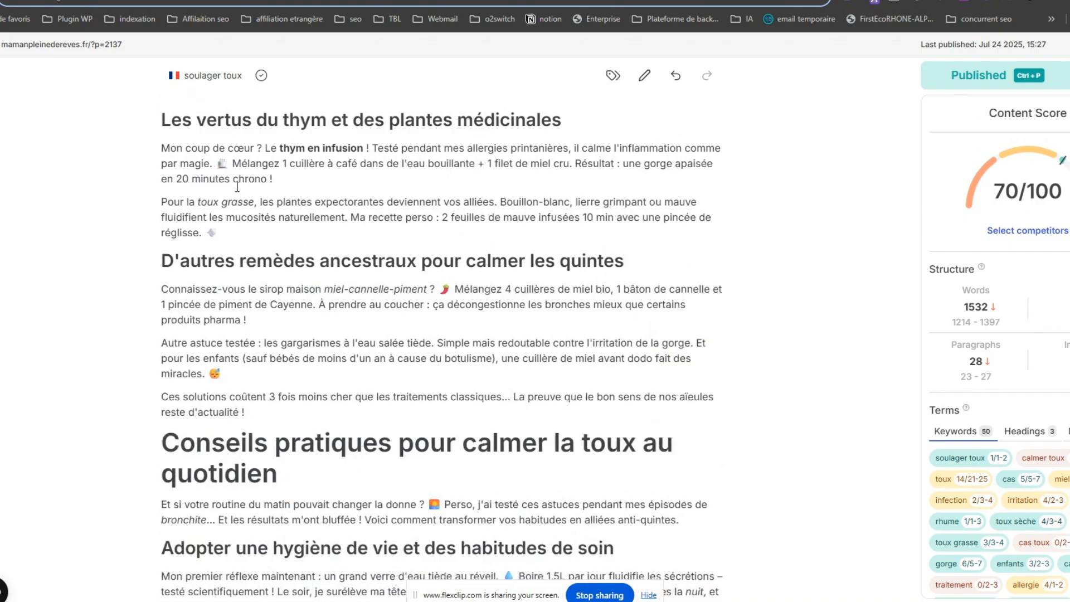
Switch to the "WordPress MCP Server for Claude" page and examine its introduction, demo video and explanation of how it works
{"action": "mouse_move", "coordinate": [635, 601]}
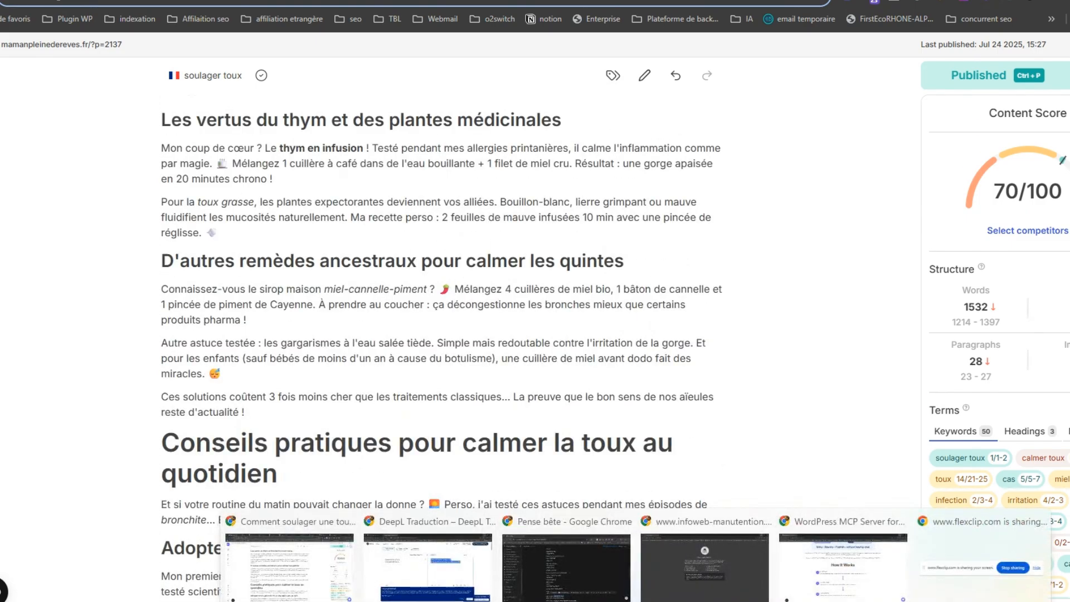
{"action": "left_click", "coordinate": [843, 566]}
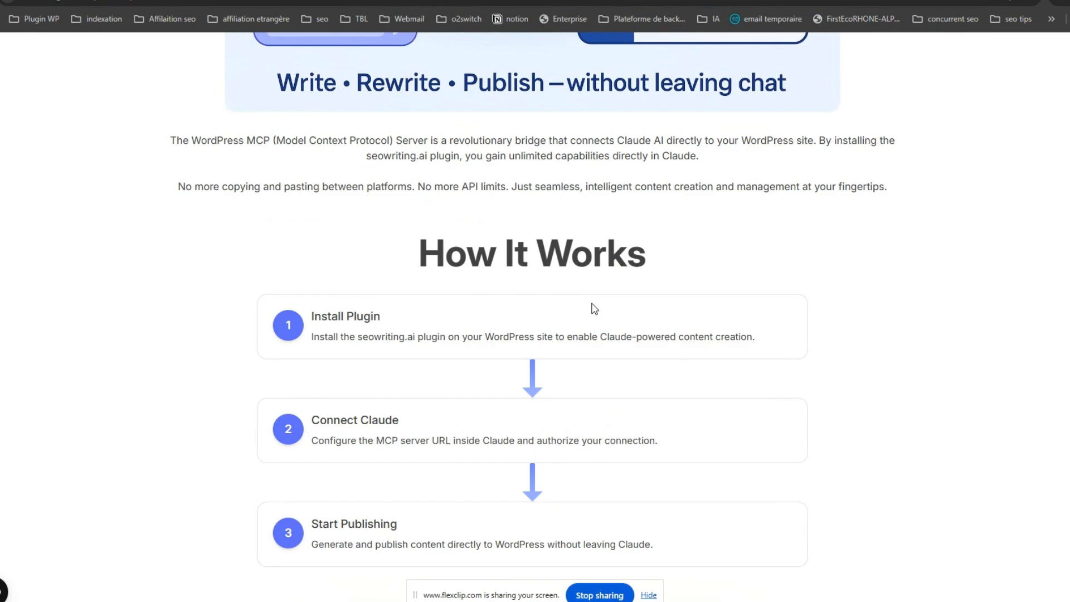
{"action": "scroll", "coordinate": [687, 369], "scroll_direction": "up", "scroll_amount": 10}
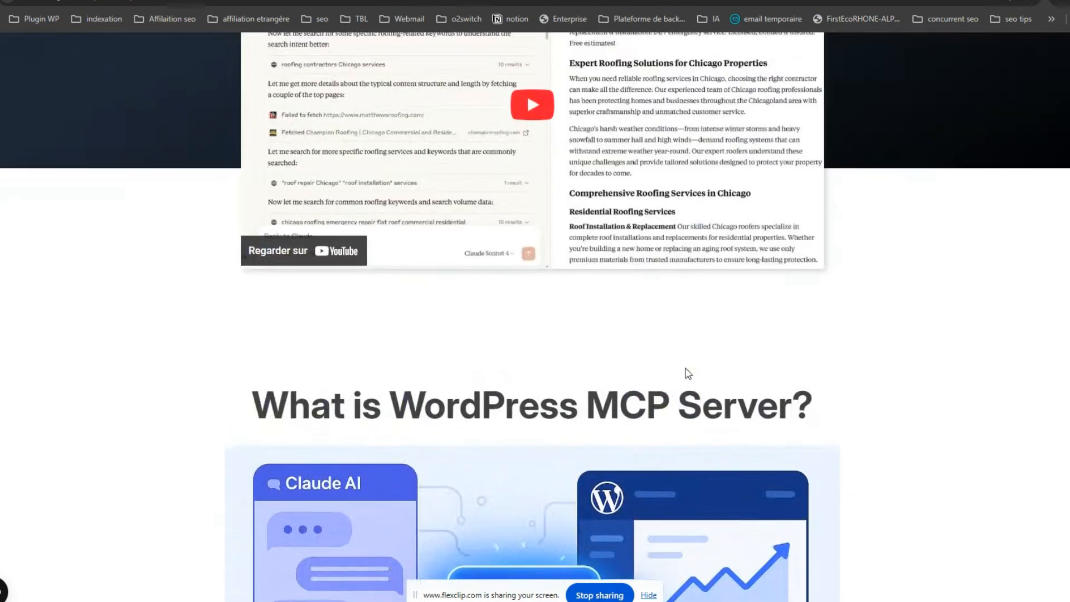
{"action": "scroll", "coordinate": [688, 373], "scroll_direction": "up", "scroll_amount": 8}
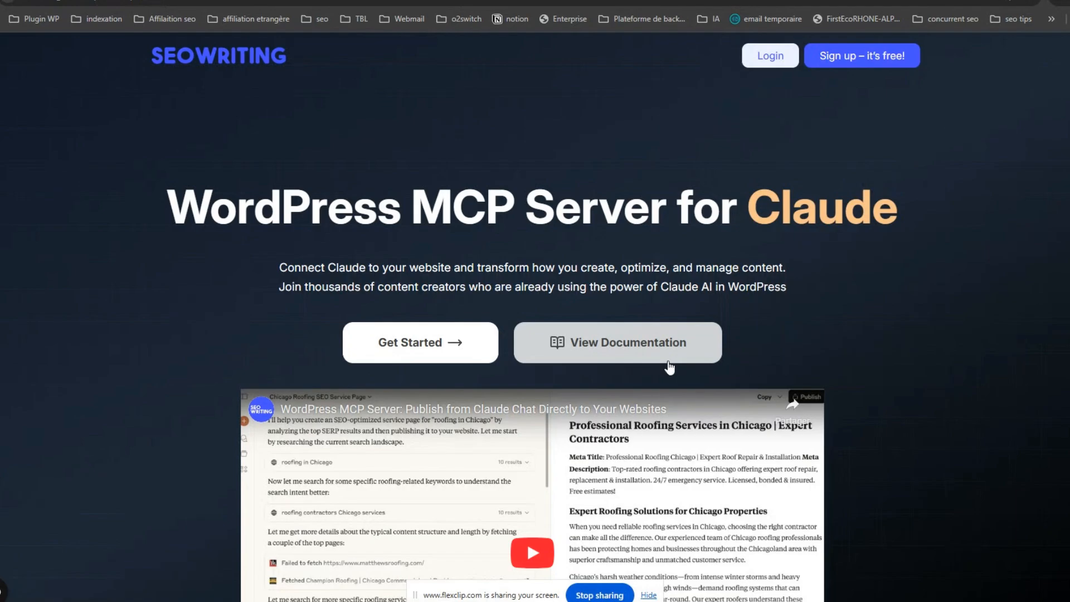
{"action": "scroll", "coordinate": [737, 314], "scroll_direction": "down", "scroll_amount": 6}
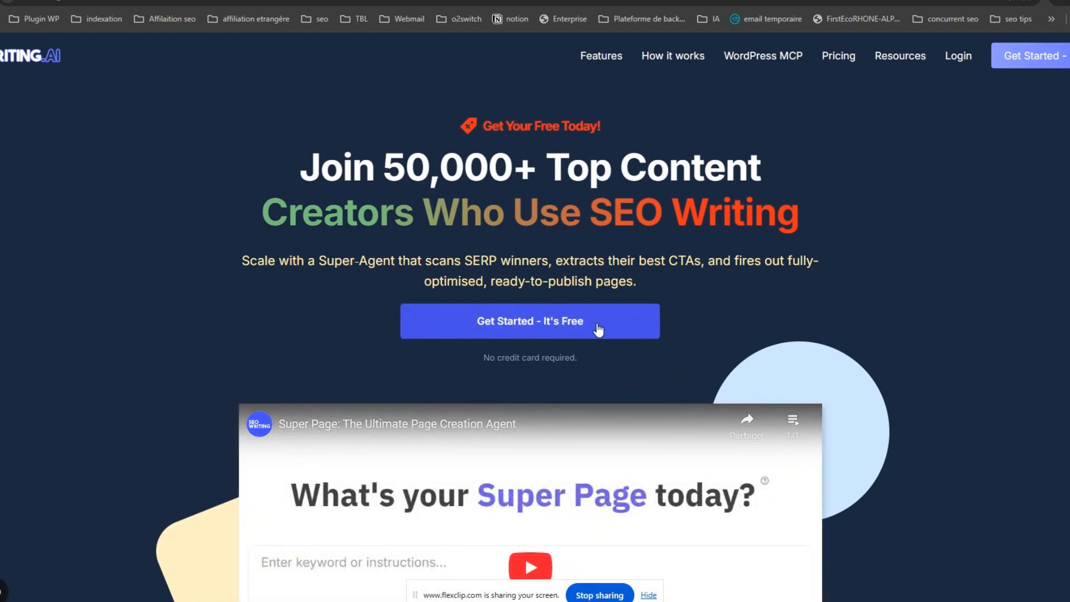
Highlight the note "No credit card required." on the SEO Writing home page
{"action": "triple_click", "coordinate": [503, 359]}
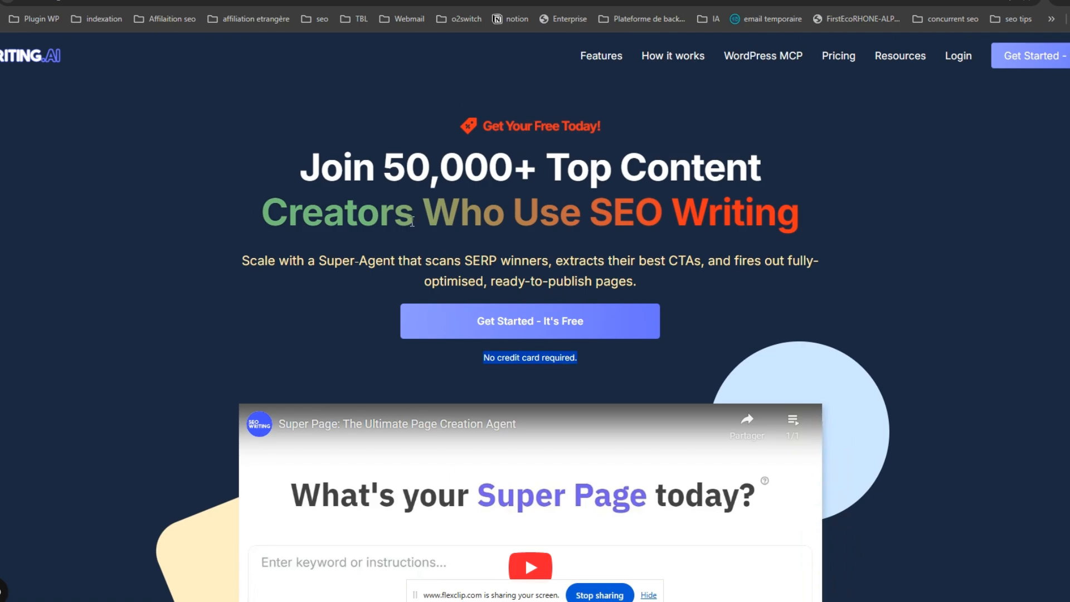